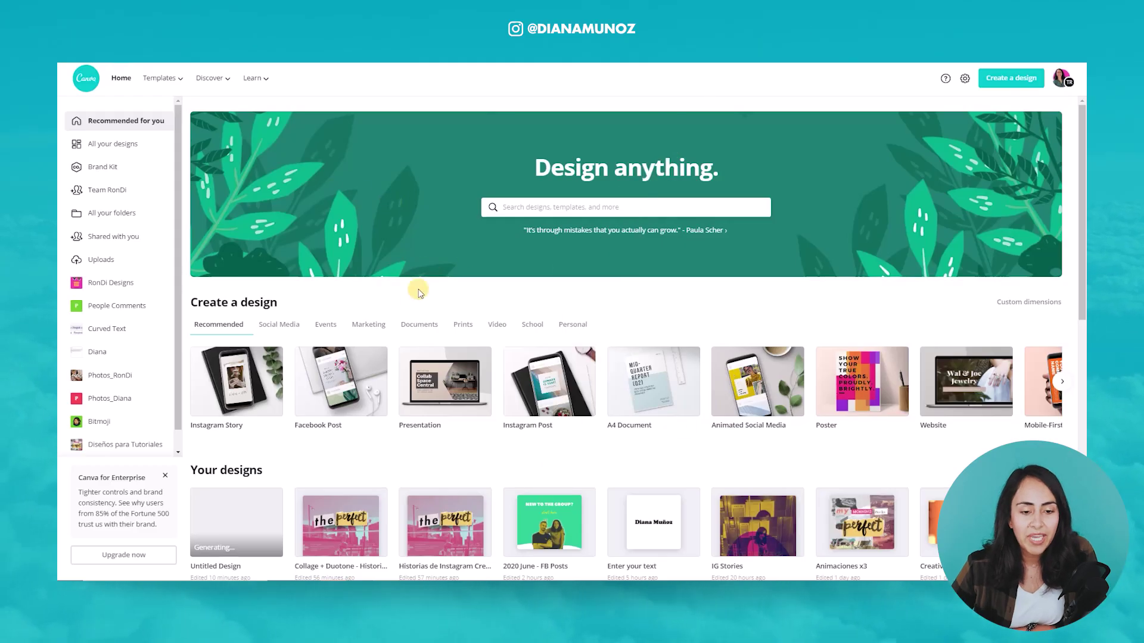
scroll(897, 291, down, 1)
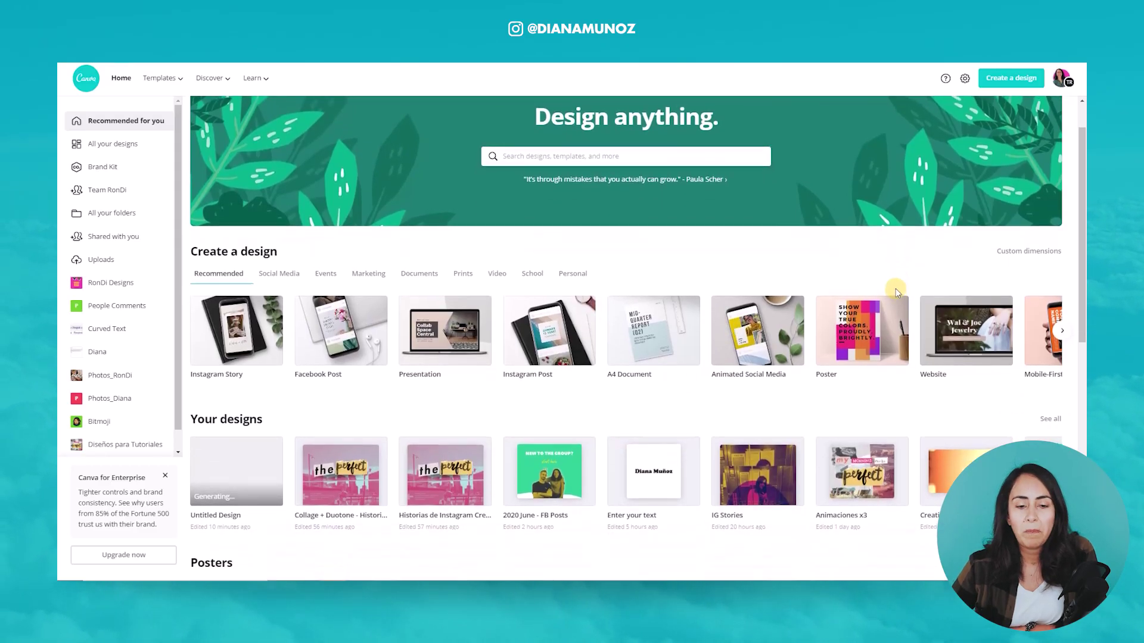
scroll(896, 289, up, 1)
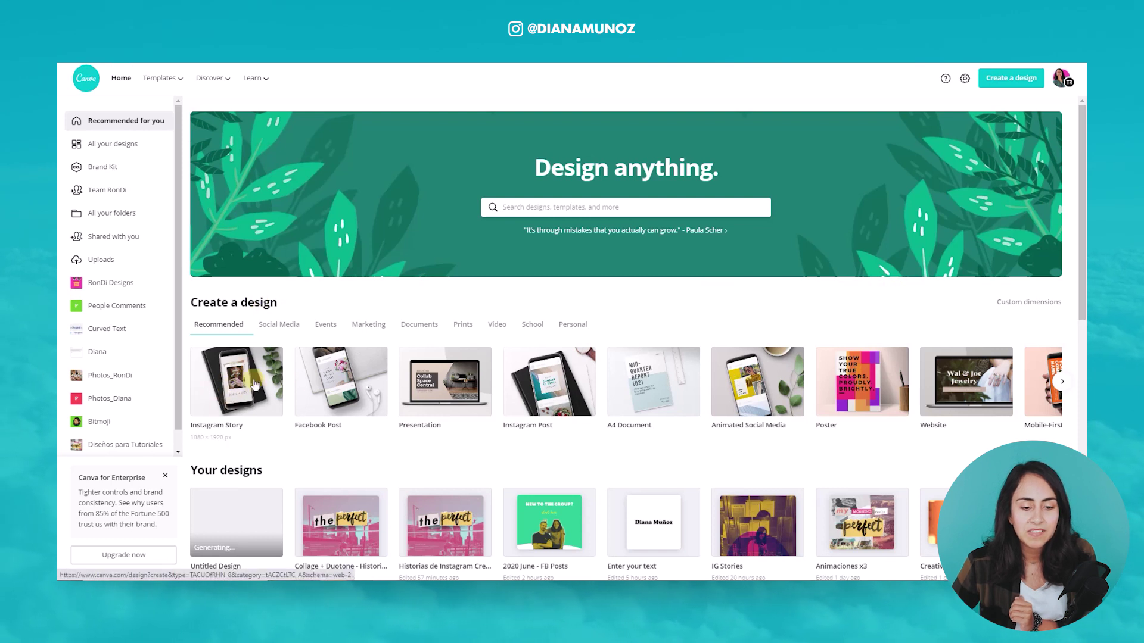
click(1062, 382)
click(1063, 382)
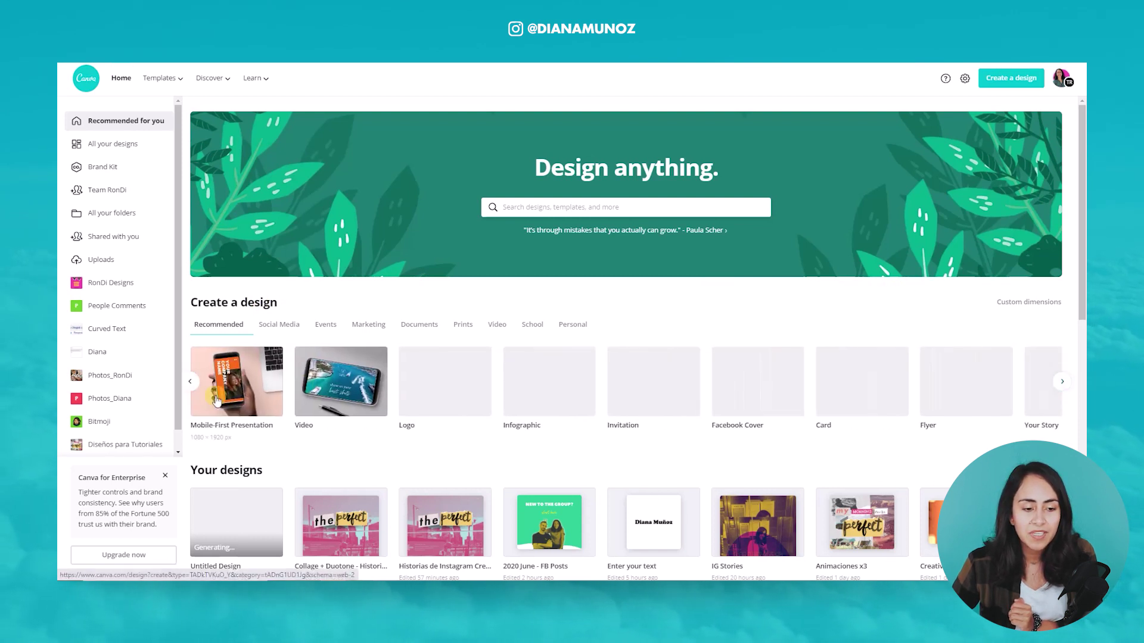
click(190, 382)
click(191, 381)
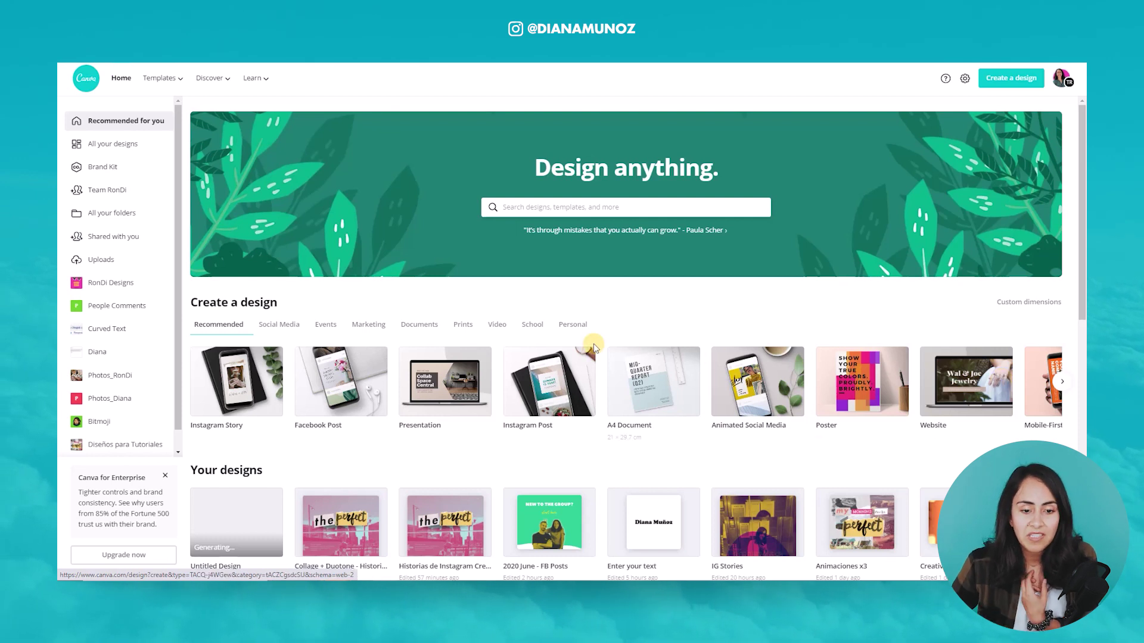
- Find the Instagram Story format by searching for "instagram" and start a blank design in it
click(582, 206)
text(instagram)
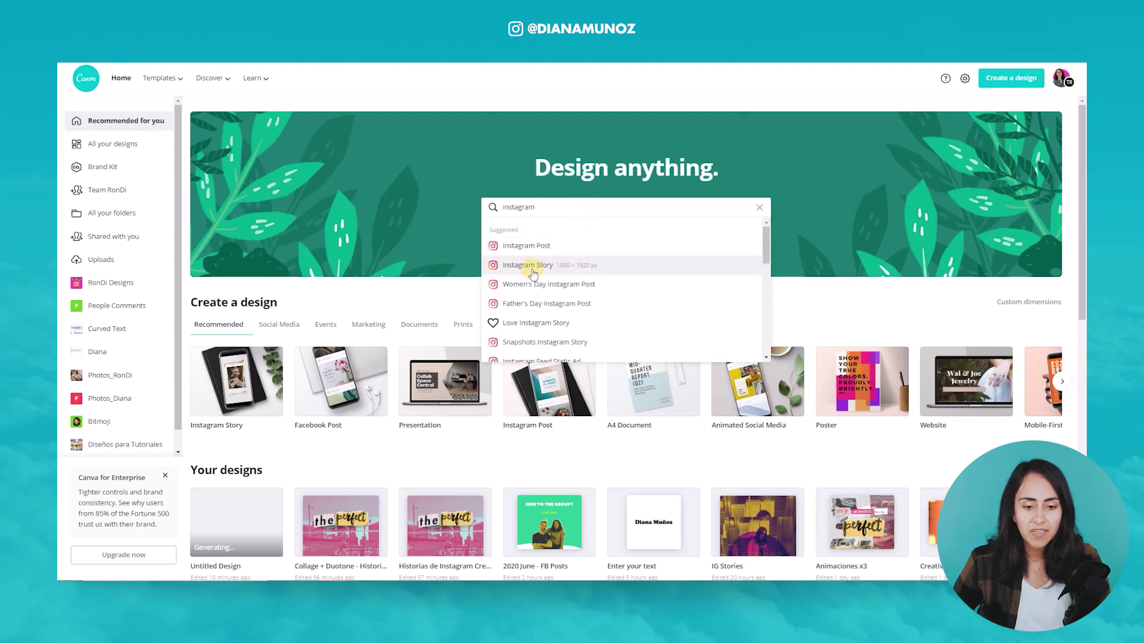
click(578, 272)
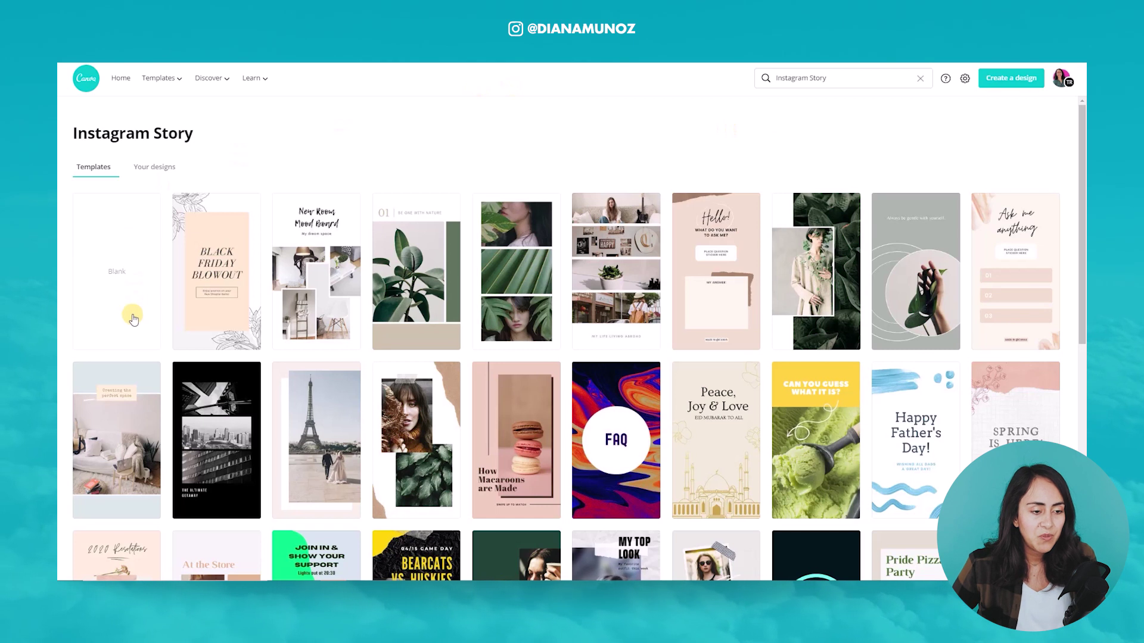
click(124, 262)
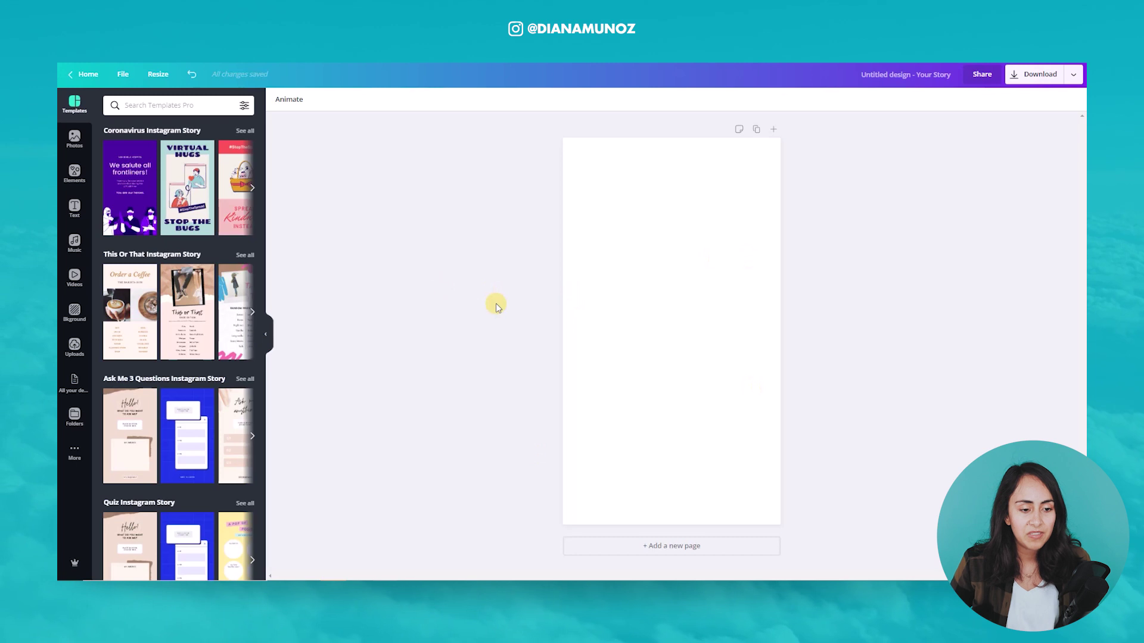
- Fill the blank page with the uploaded waterfront photo of a person in a red cap
click(74, 347)
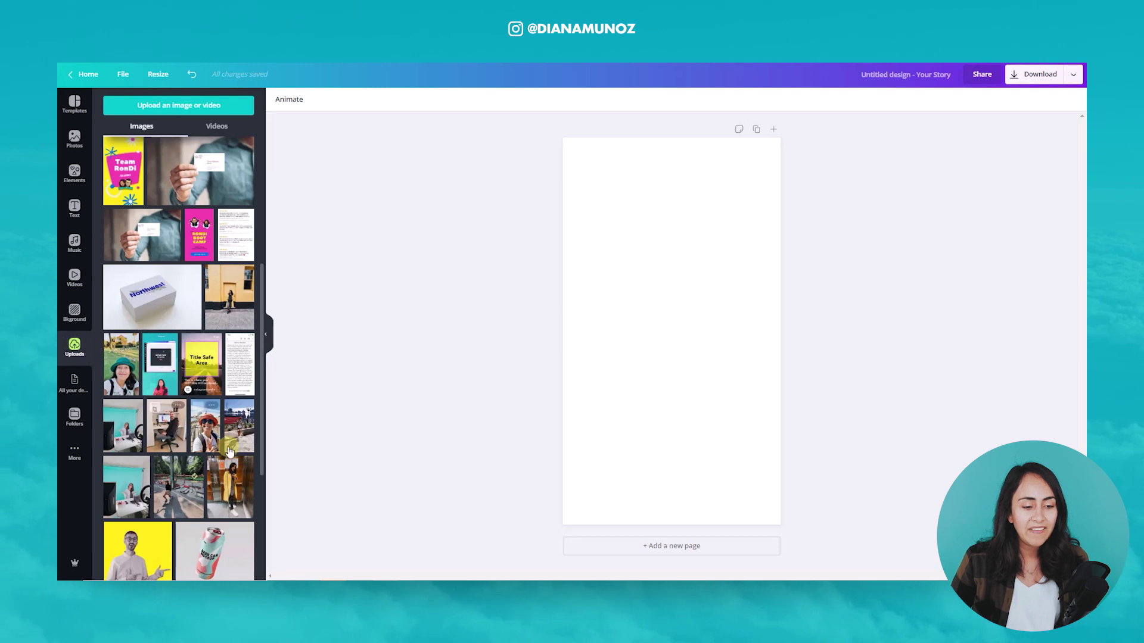
drag(233, 444, 574, 416)
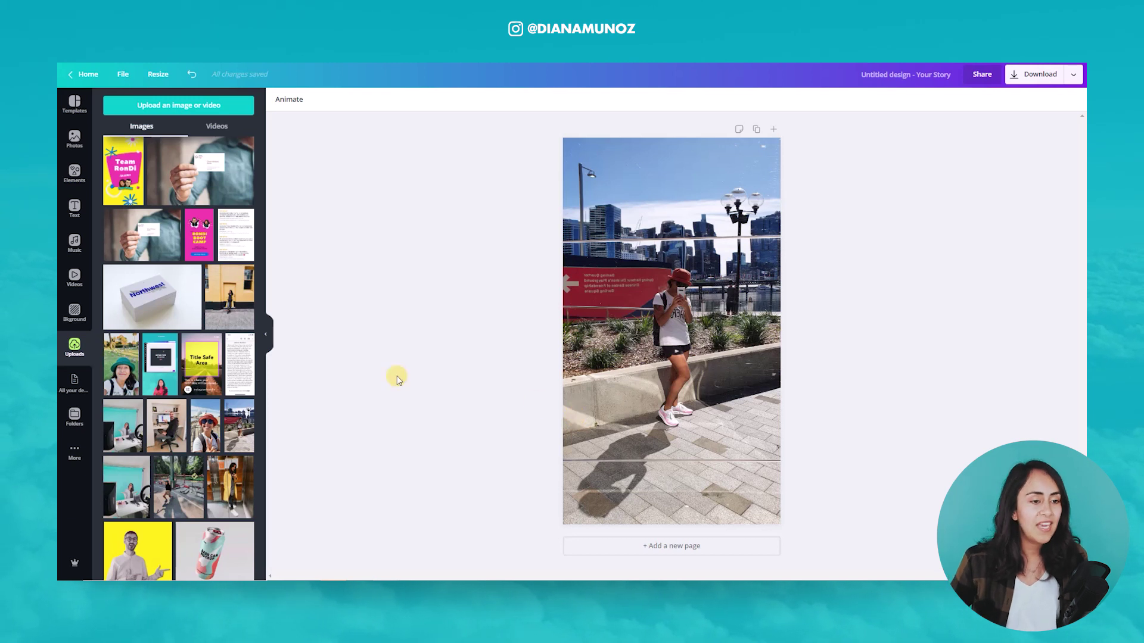
click(270, 329)
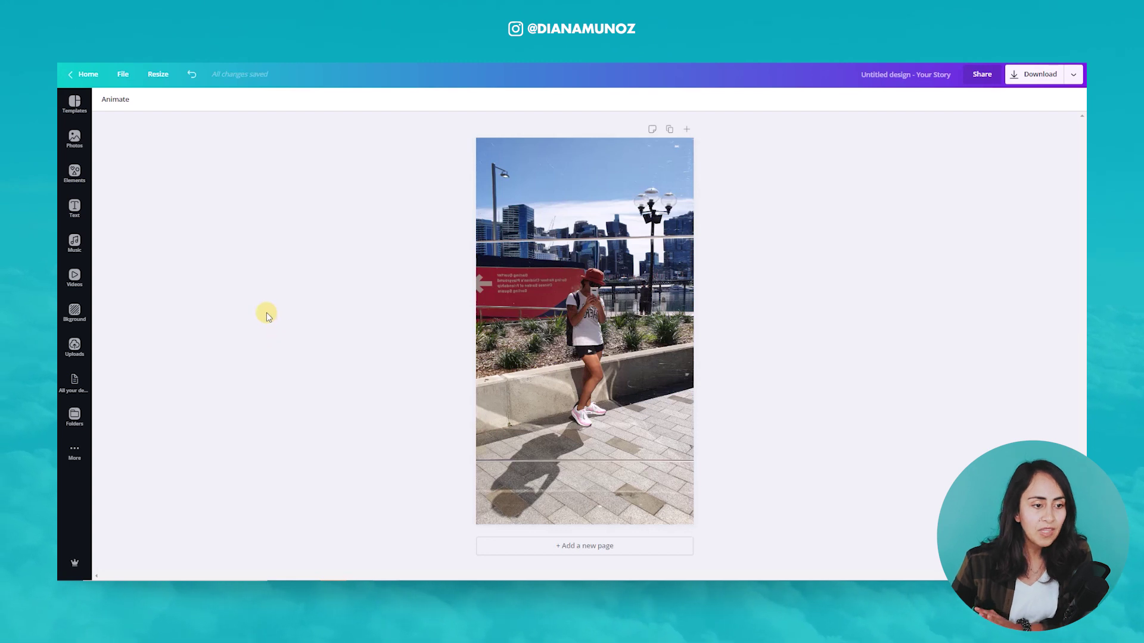
- Search the photo library for "collagepro"
click(76, 142)
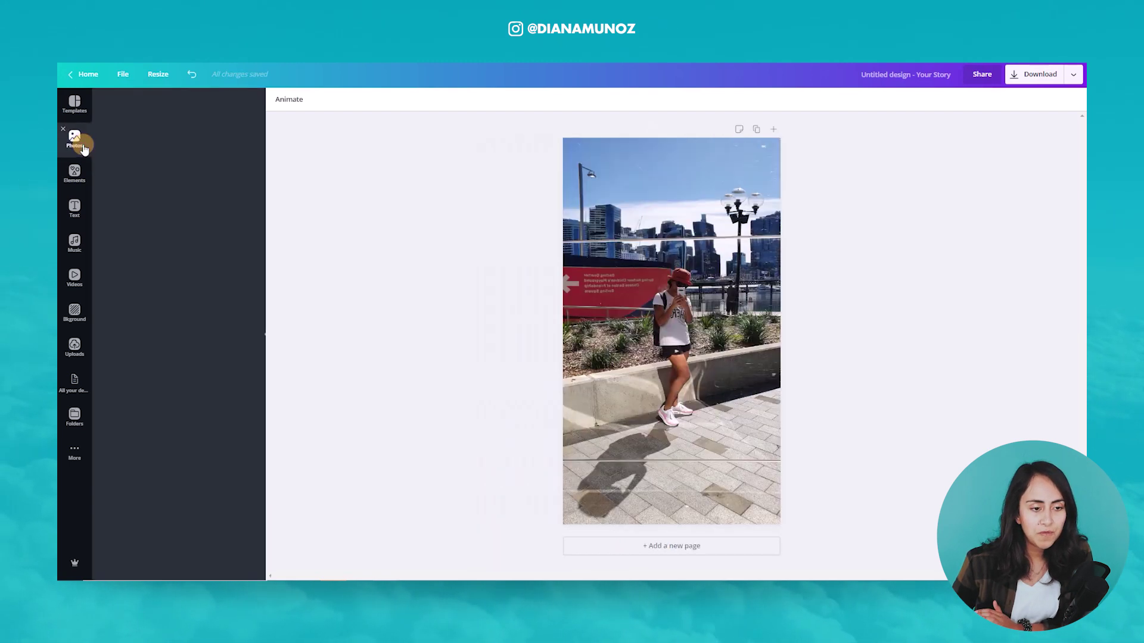
click(146, 104)
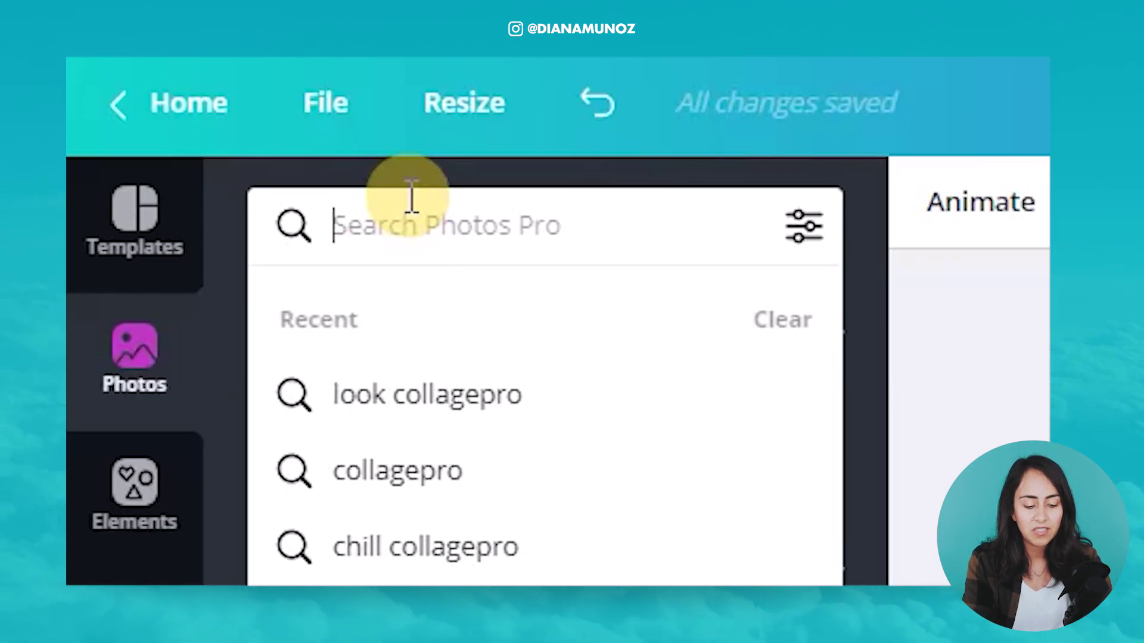
text(collagepro)
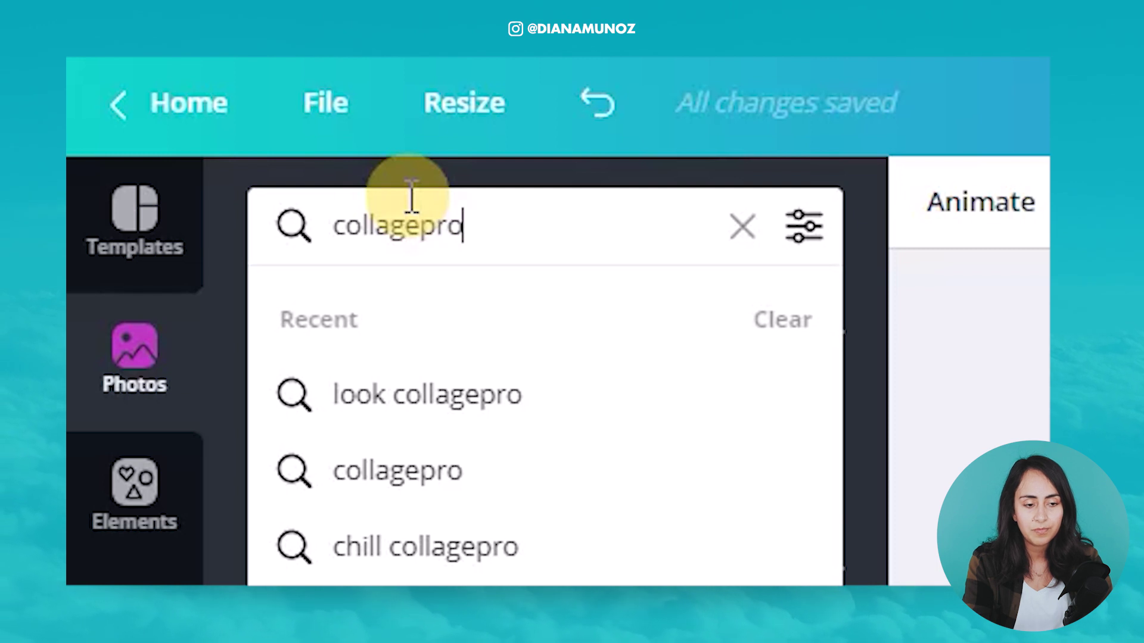
key(Return)
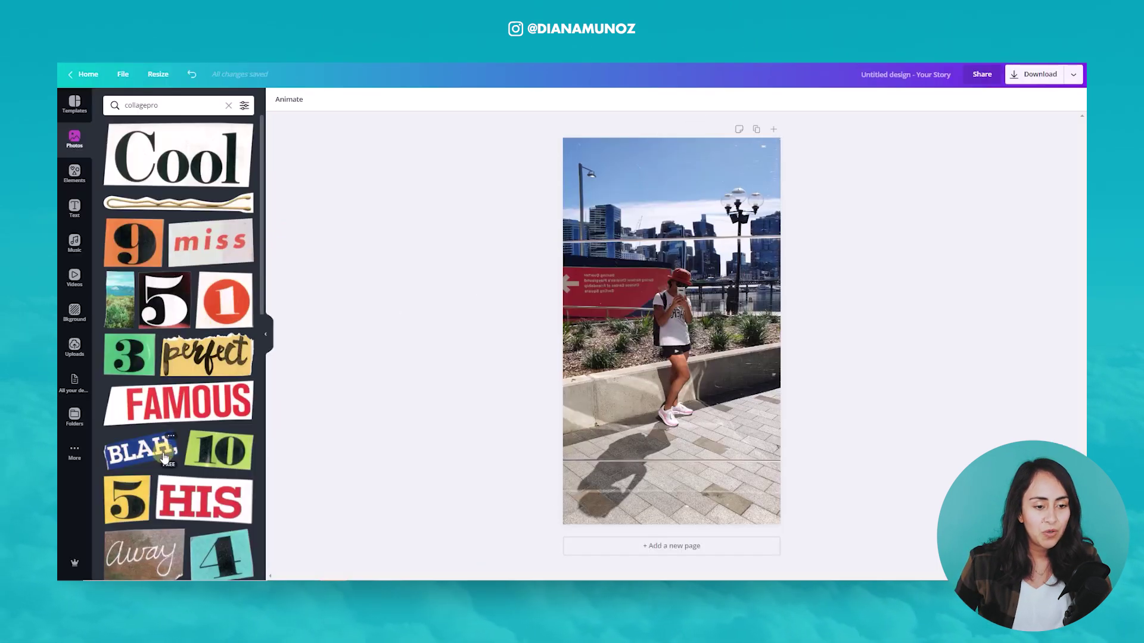
- Add the black "selfie!" cutout, shrink it, and place it on the pavement below the person's feet
scroll(208, 465, down, 3)
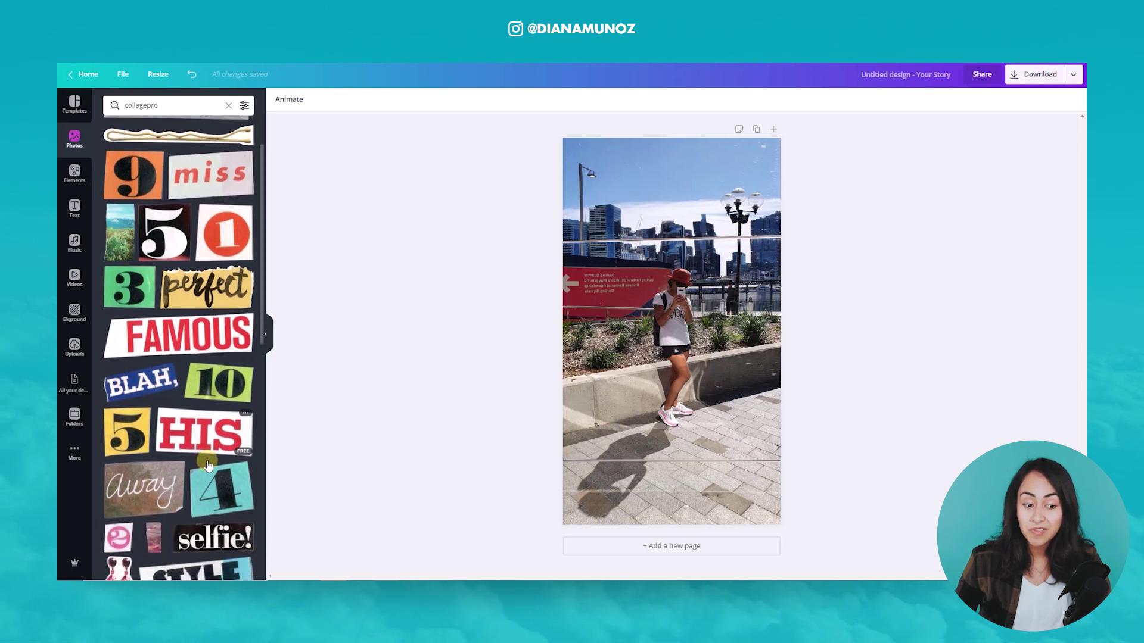
scroll(209, 465, down, 2)
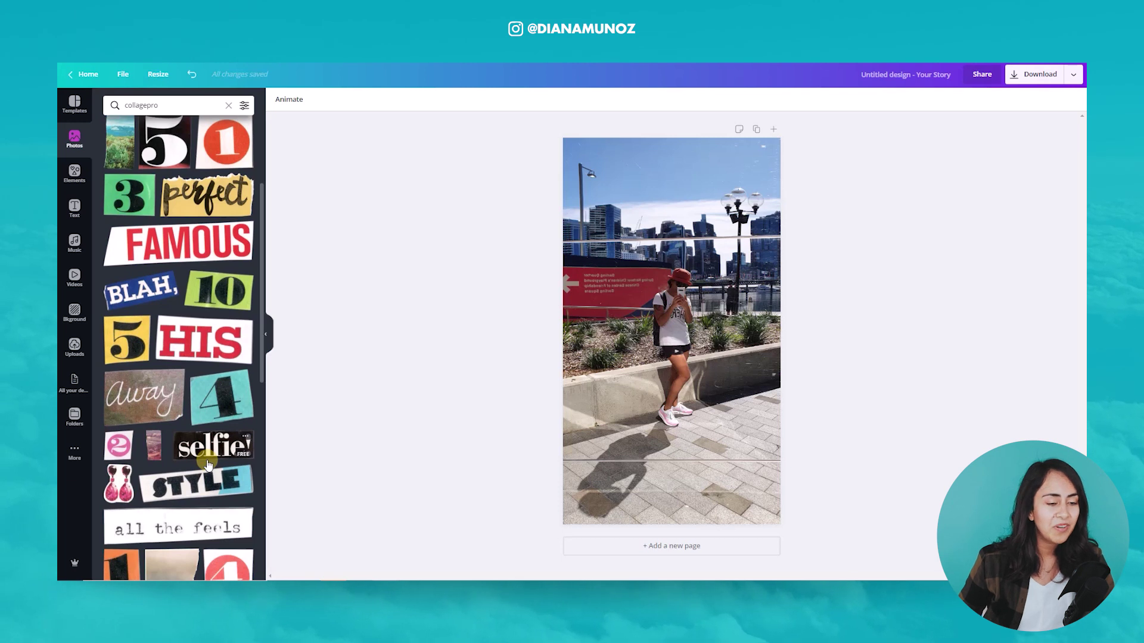
scroll(209, 464, down, 5)
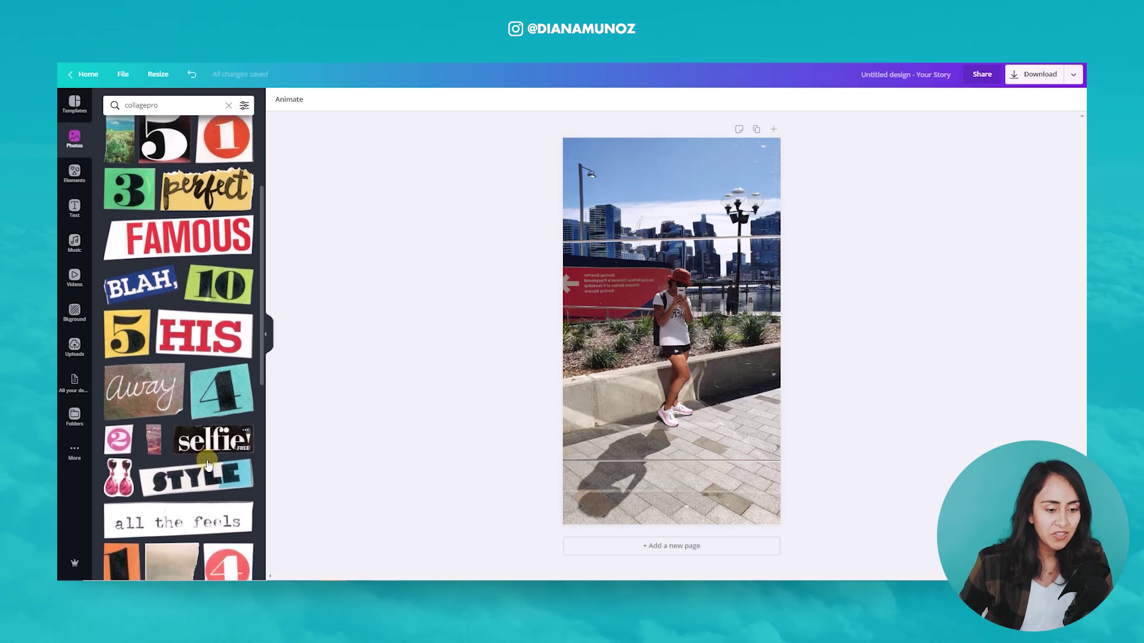
scroll(209, 464, down, 12)
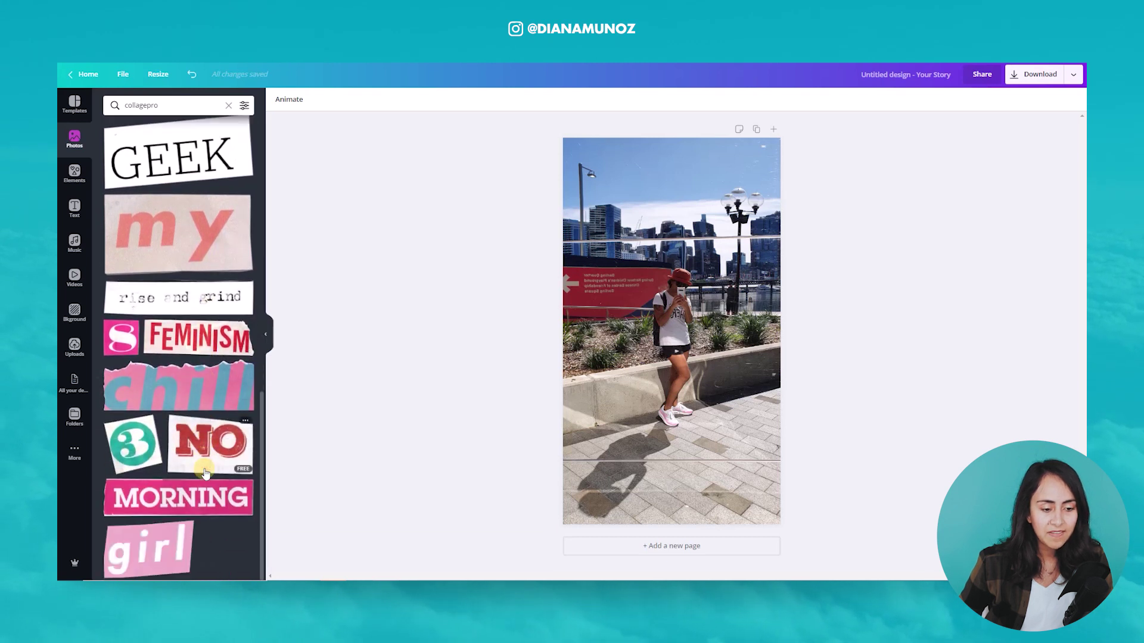
scroll(204, 472, up, 10)
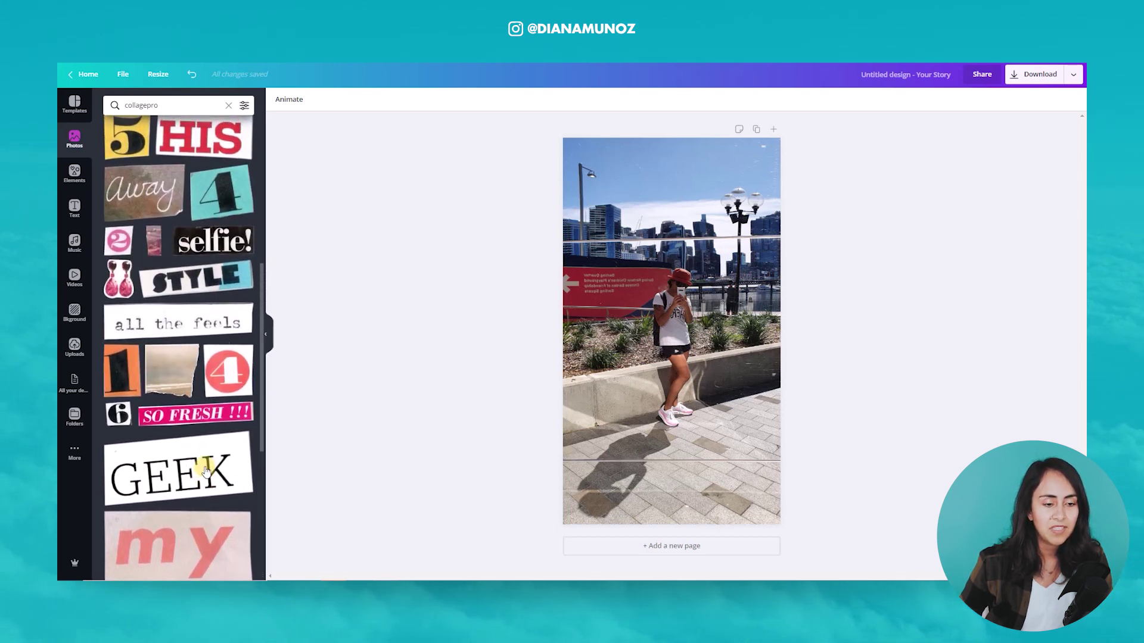
click(199, 238)
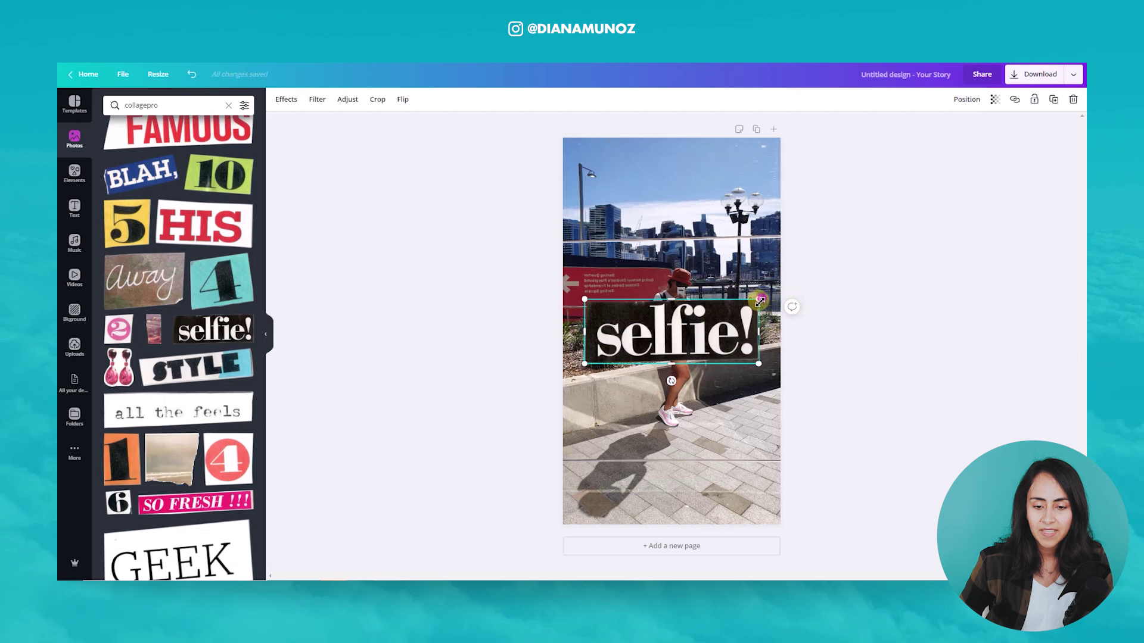
drag(760, 302, 711, 324)
drag(654, 357, 674, 474)
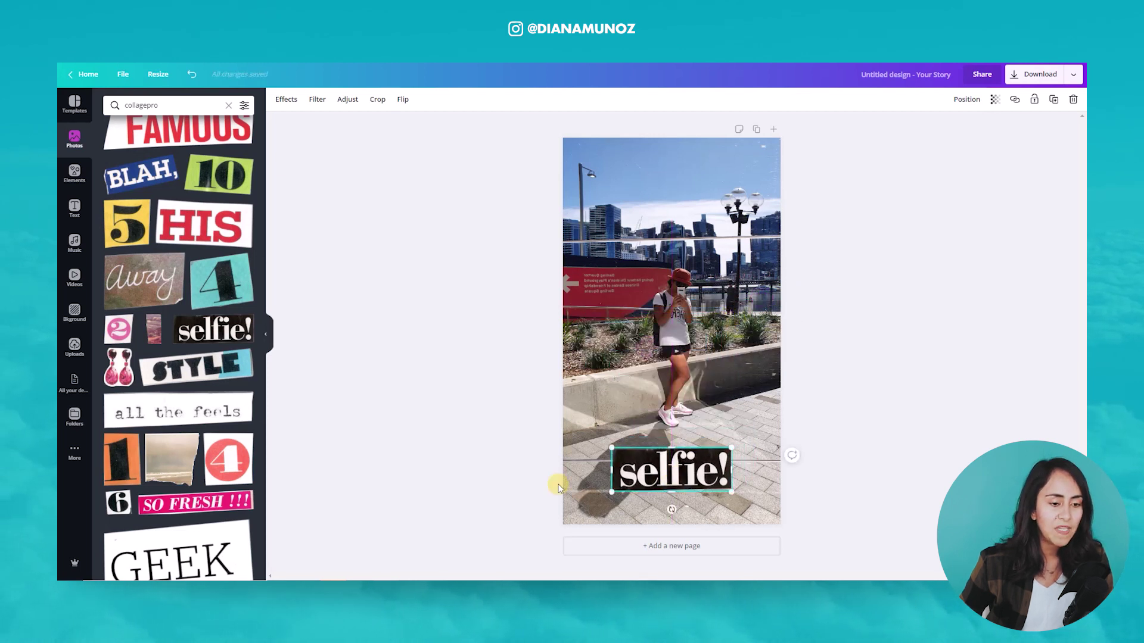
- Add the yellow "perfect" cutout, shrink it, and place it over the sky at the photo's upper right
scroll(248, 360, up, 3)
scroll(249, 368, up, 3)
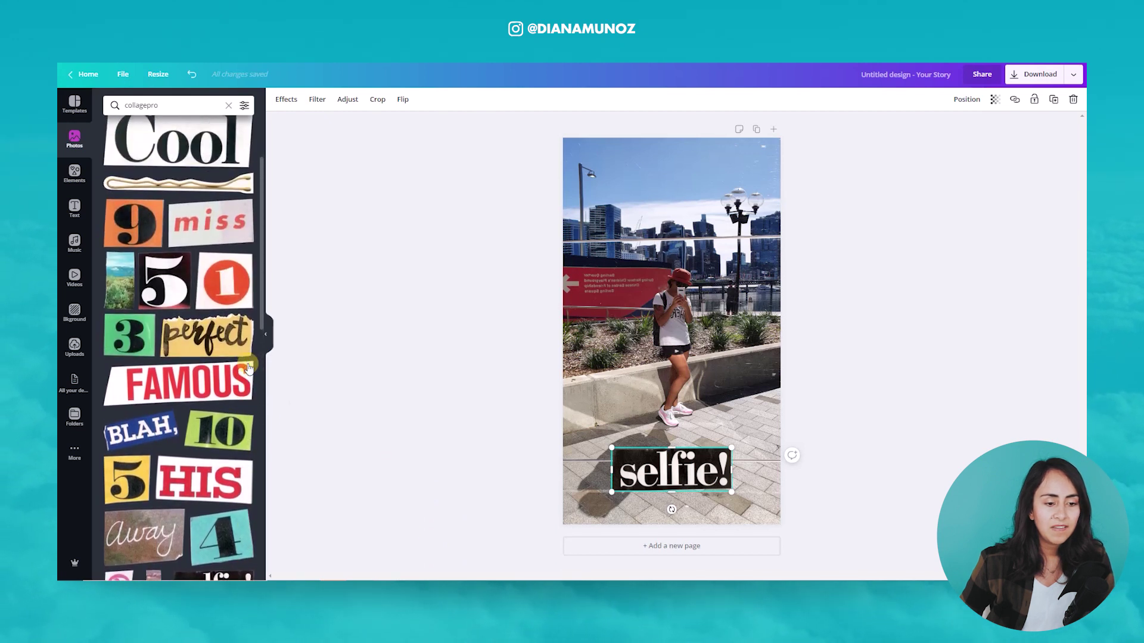
click(207, 345)
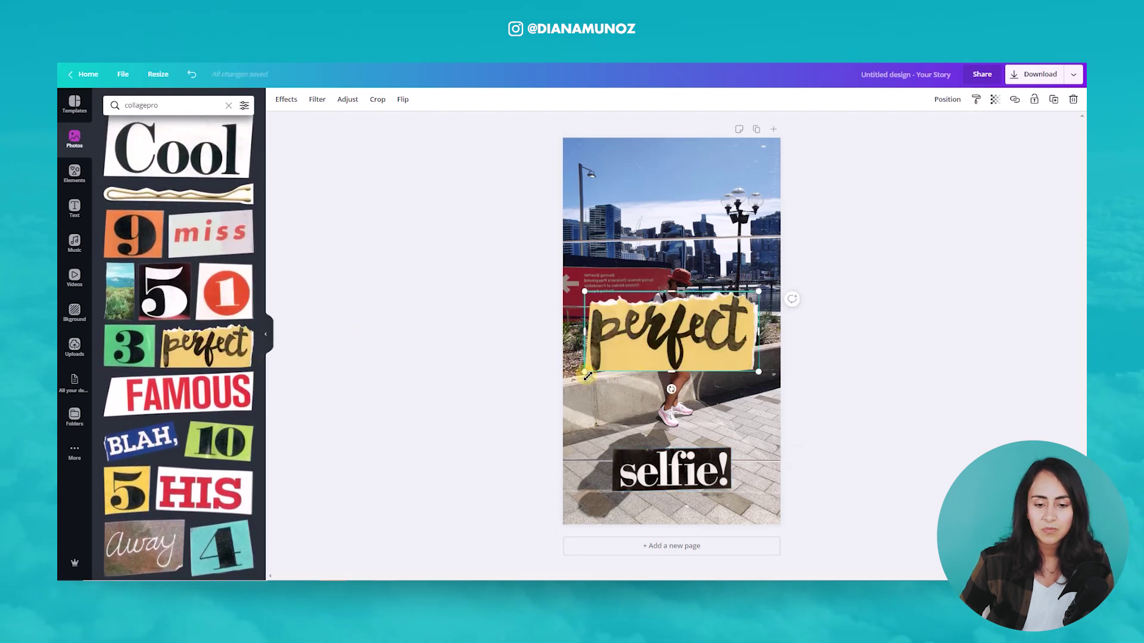
drag(584, 372, 728, 221)
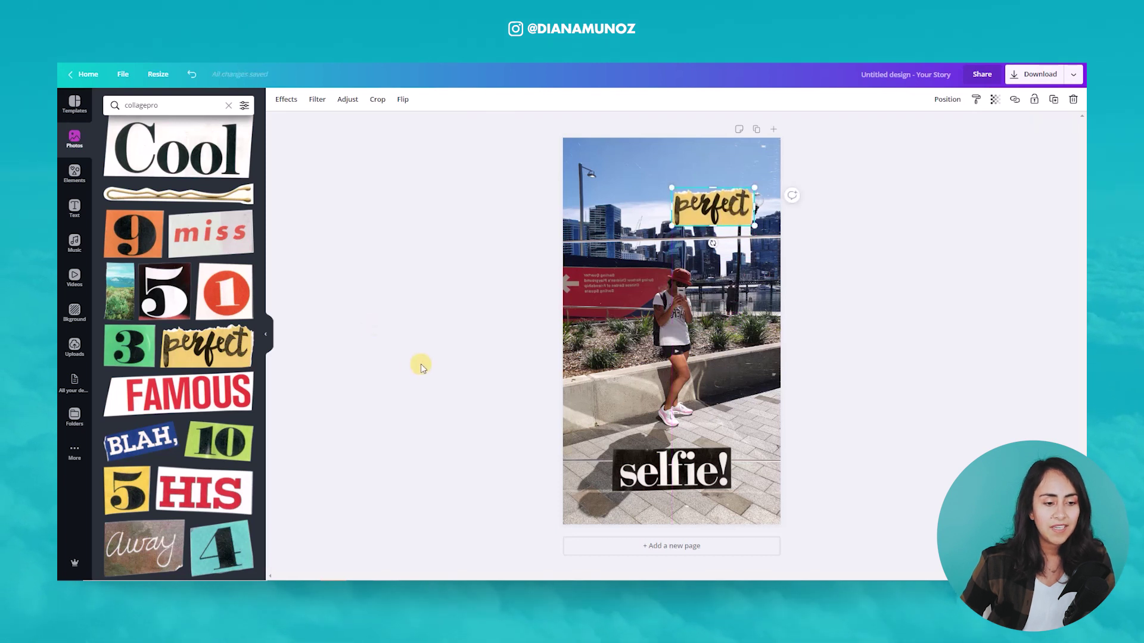
- Search photos for "this collage", add the white "this" cutout, and place it reduced in size directly before "perfect"
scroll(221, 437, down, 5)
scroll(220, 438, up, 5)
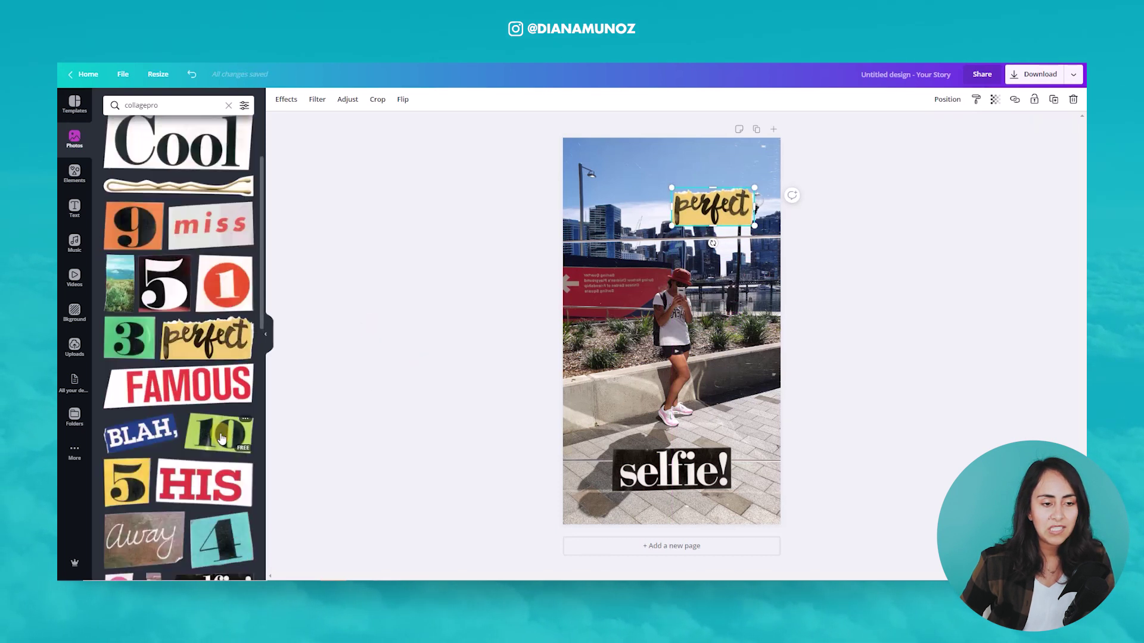
click(136, 109)
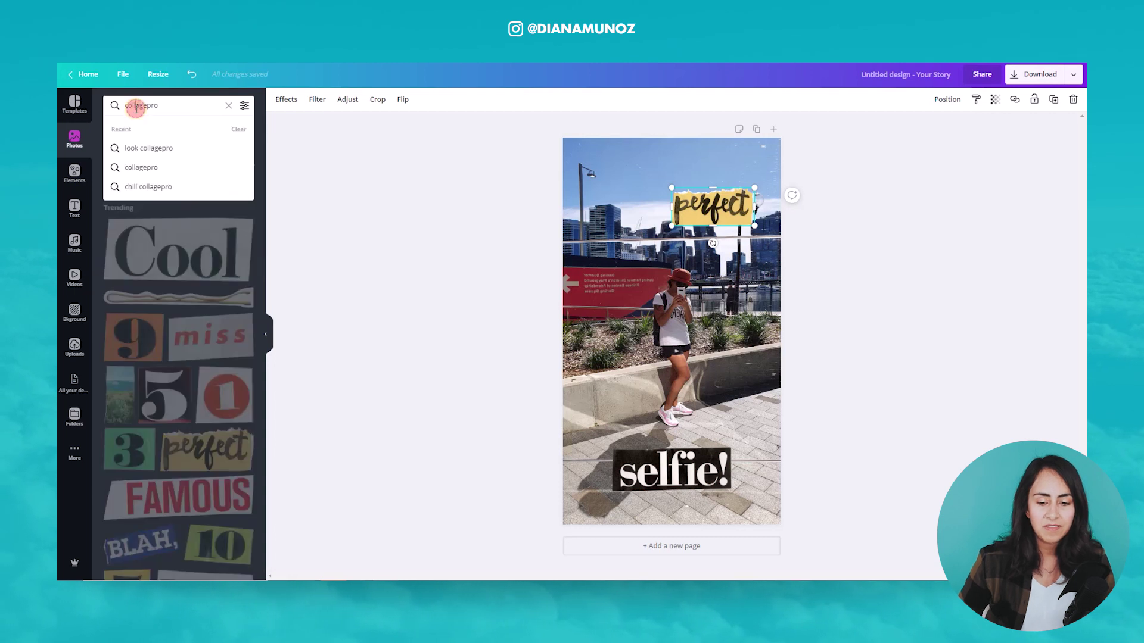
text(this)
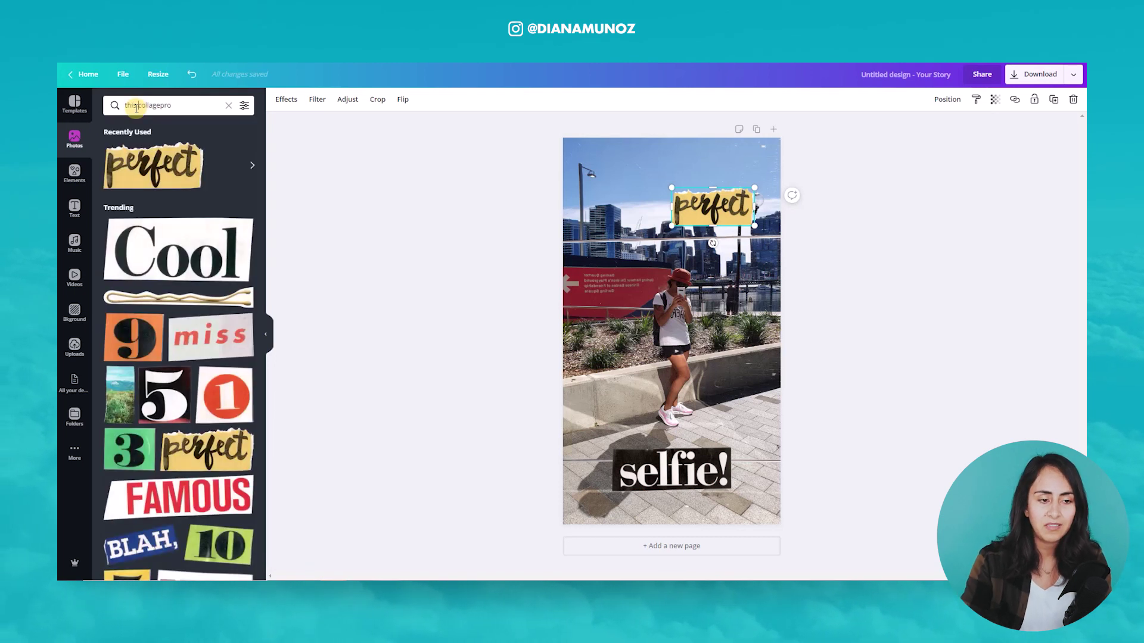
key(BackSpace)
key(BackSpace)
key(Return)
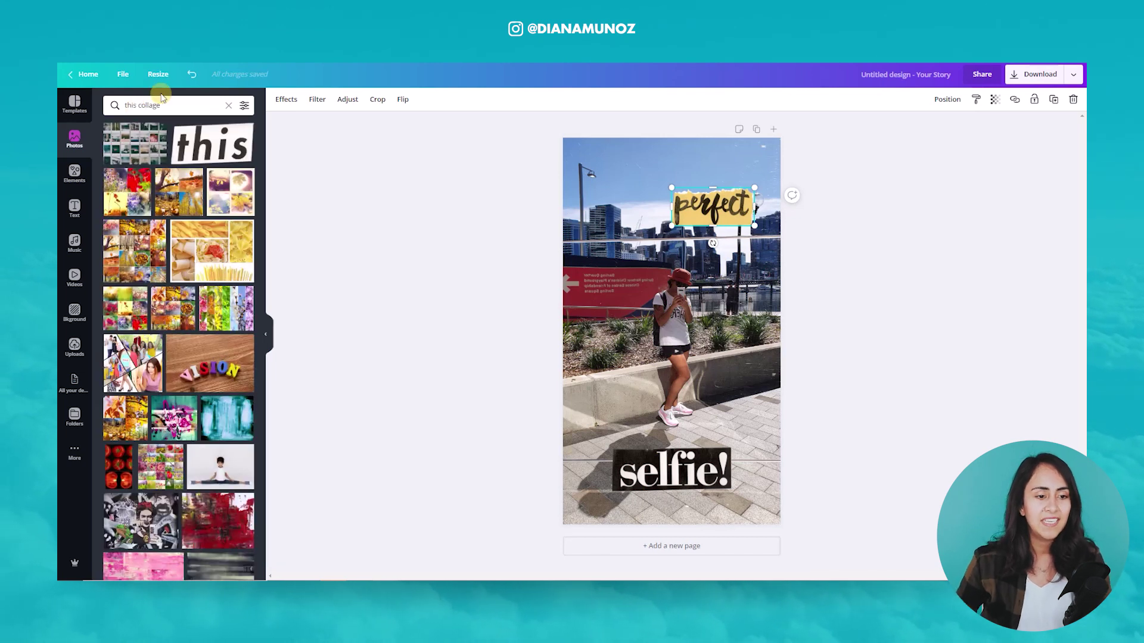
click(212, 143)
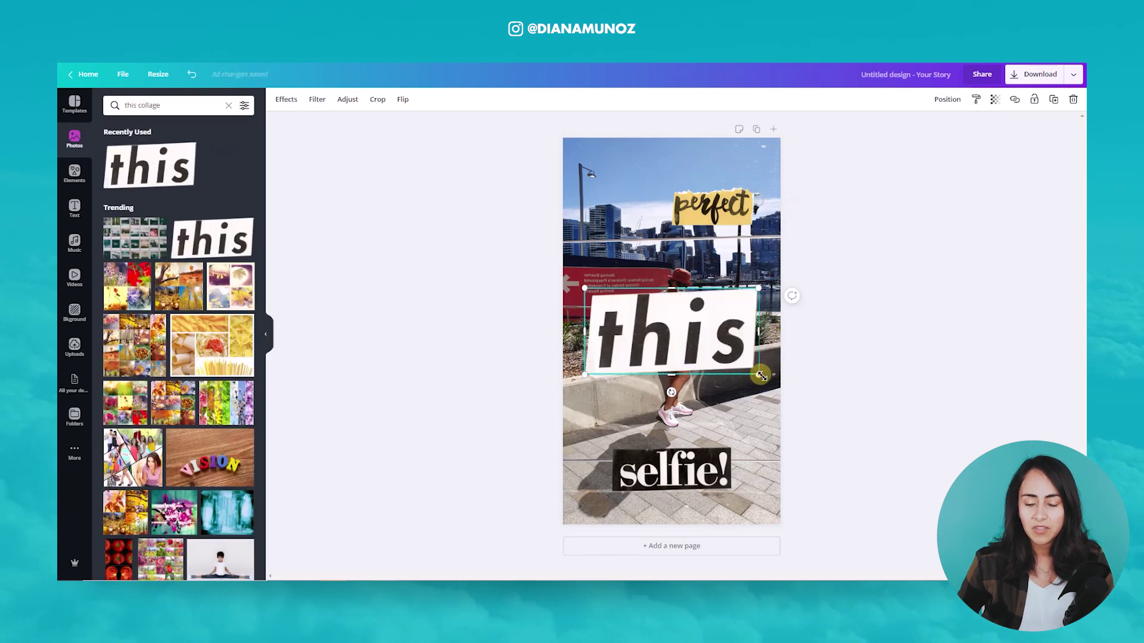
drag(761, 375, 630, 205)
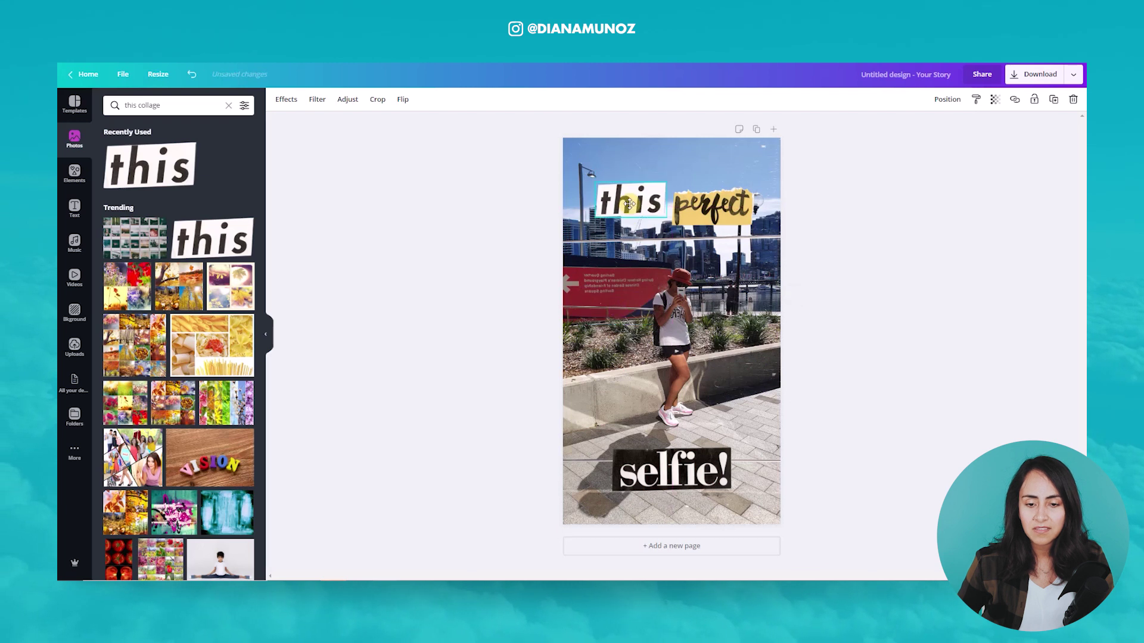
- Replace the "this" cutout with the "the" cutout from a "the collage" search, scaled down to fit before "perfect"
click(135, 104)
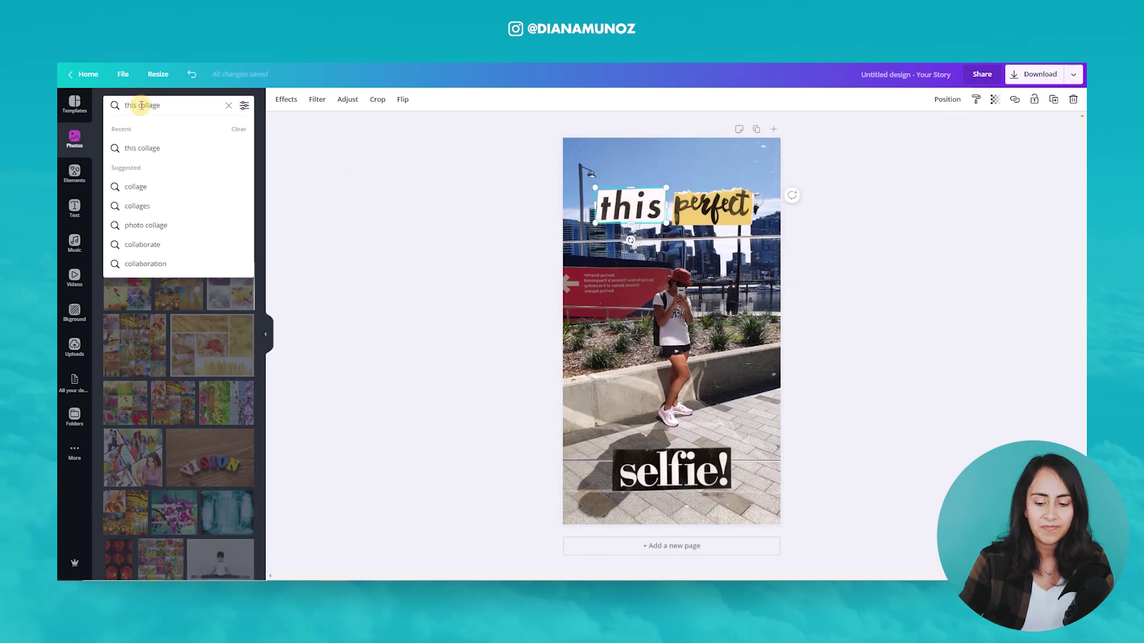
key(BackSpace)
key(Return)
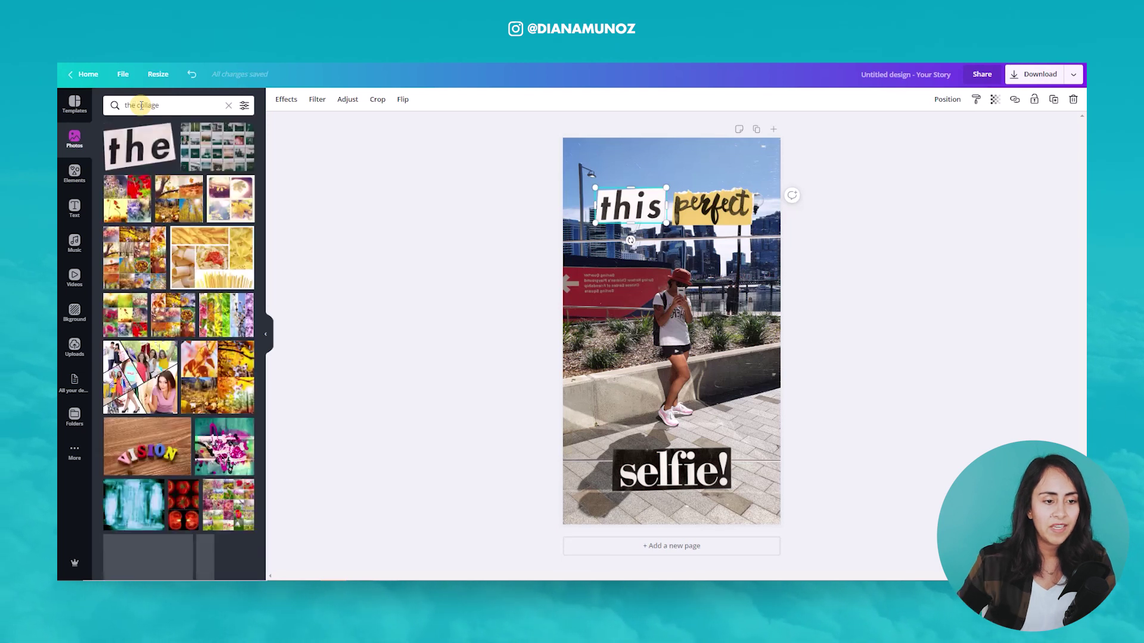
click(145, 155)
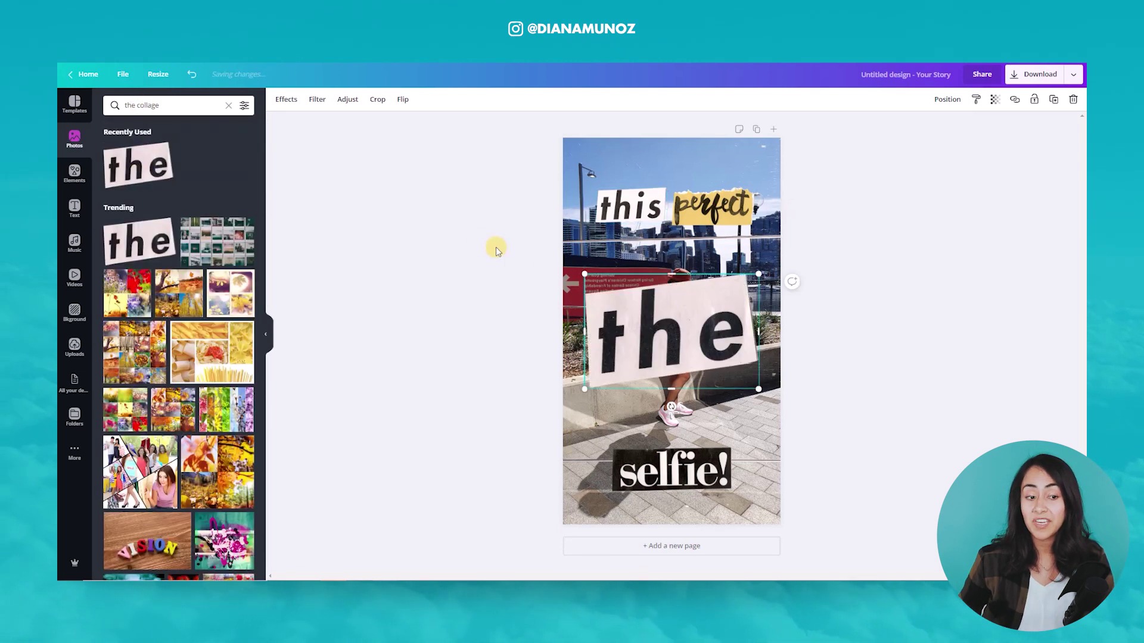
drag(759, 389, 655, 211)
click(643, 208)
key(Delete)
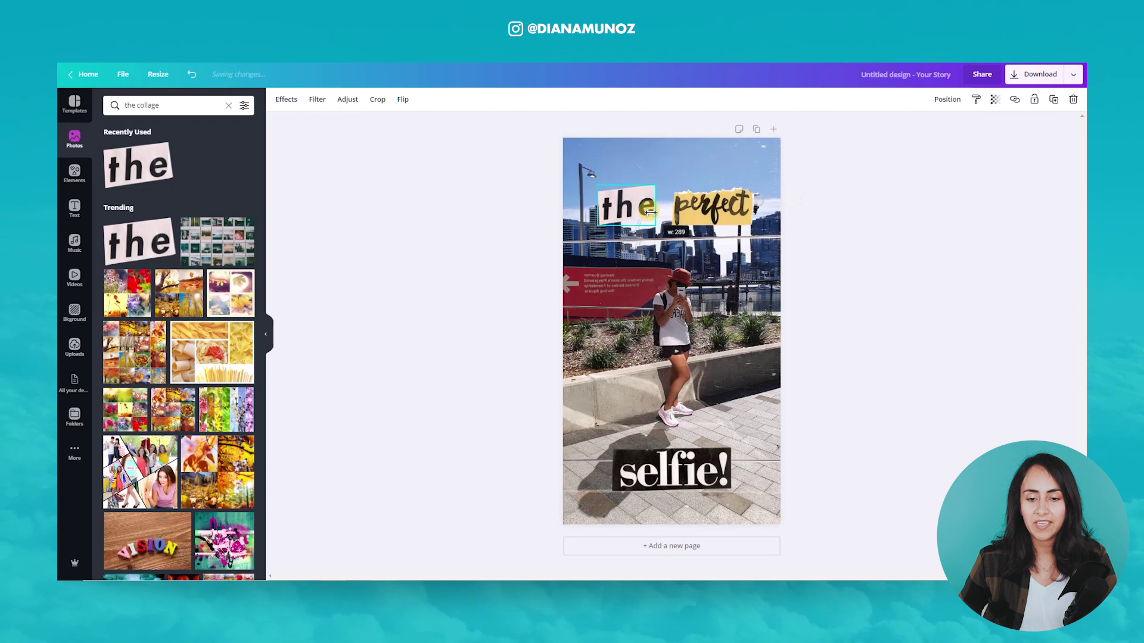
click(784, 271)
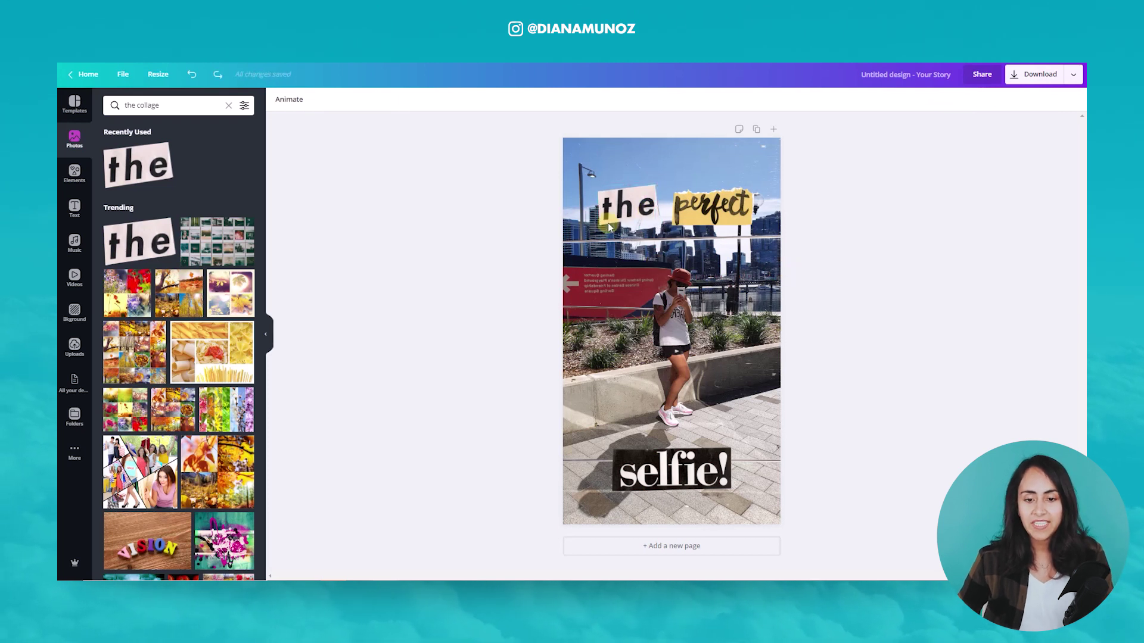
- Move the "the" cutout closer to "perfect" and collapse the photo search results to view the whole story
drag(594, 207, 615, 206)
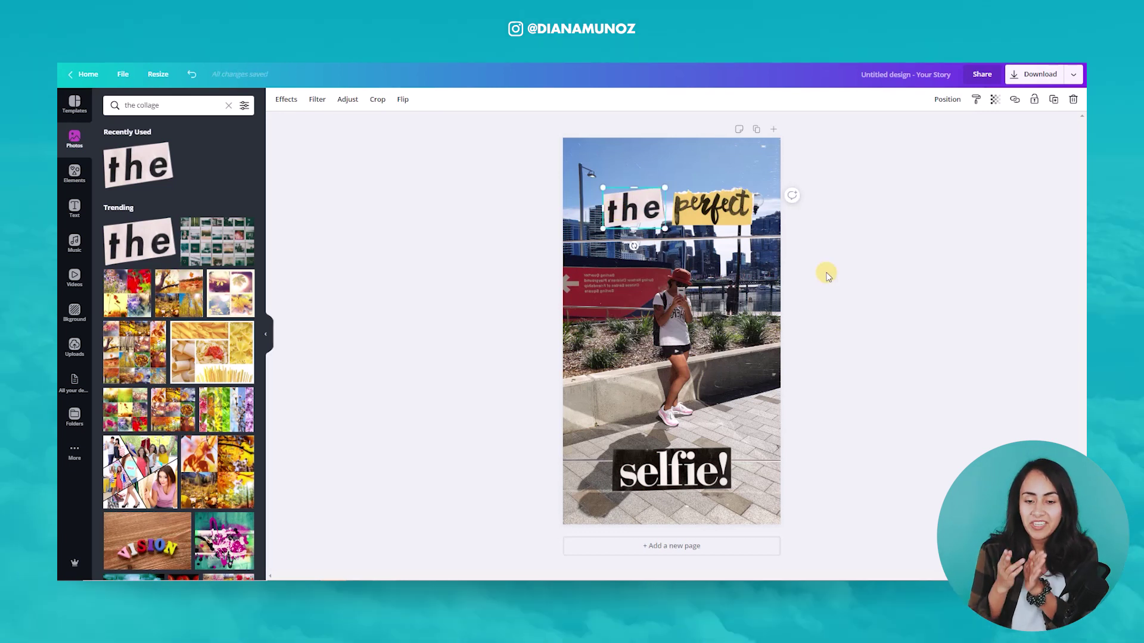
click(266, 333)
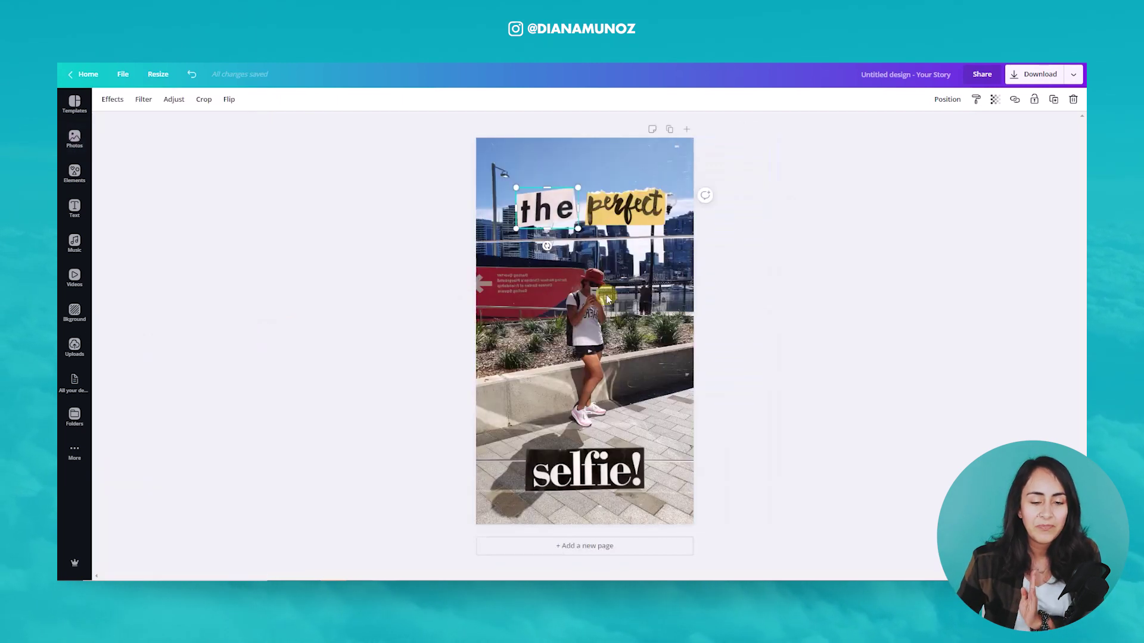
click(456, 299)
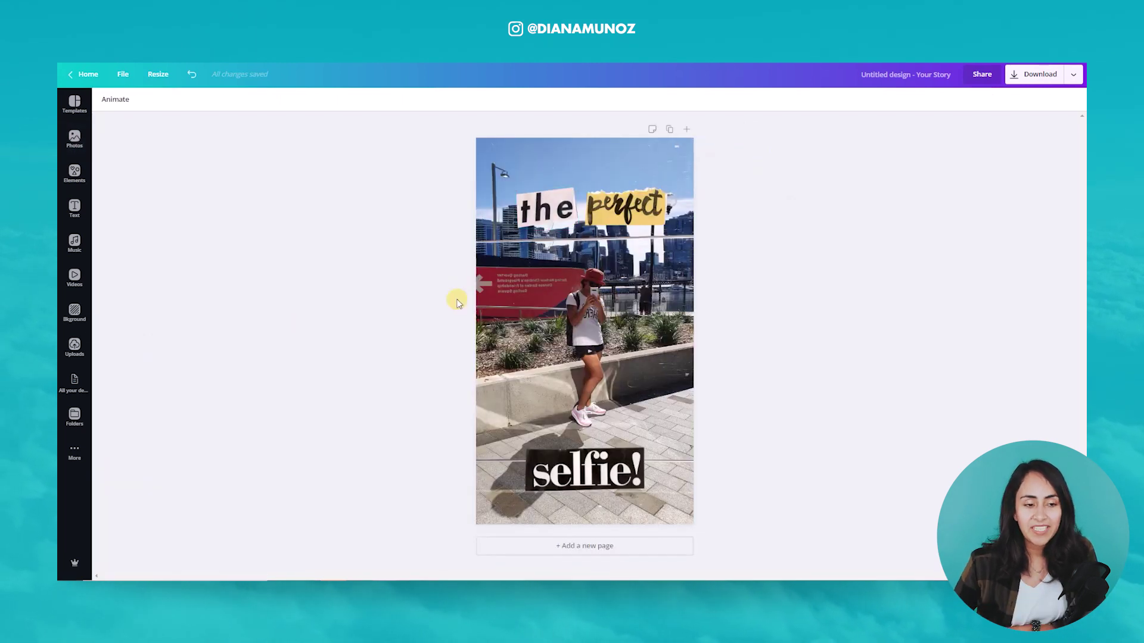
- Bring up the complete Duotone effects collection for the background photo, reloading the editor if the effects stay loading
click(621, 329)
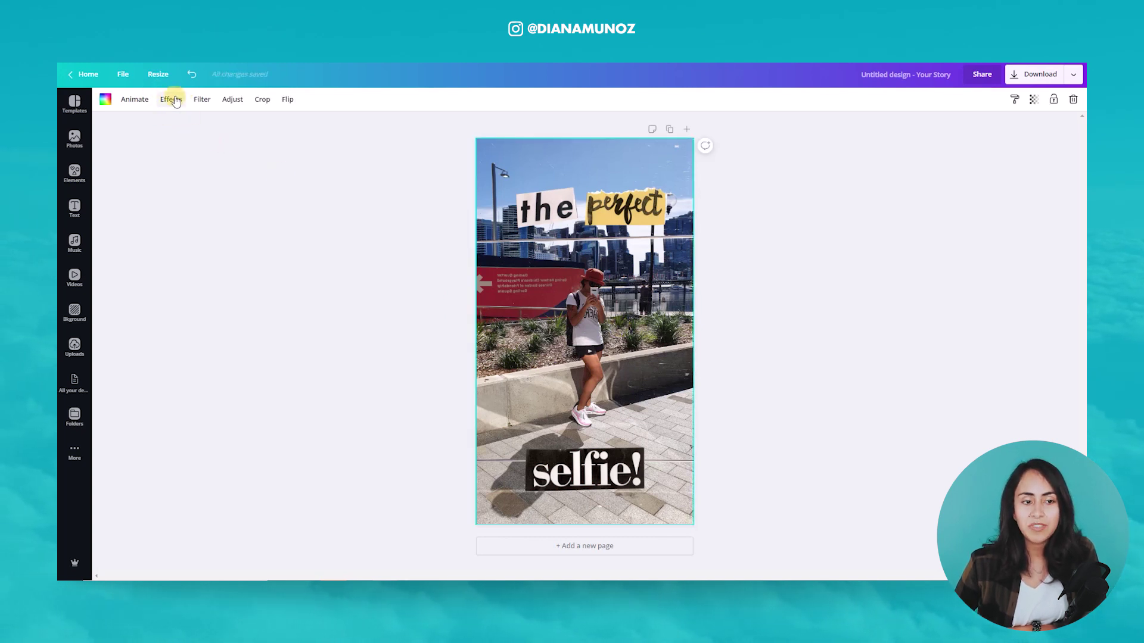
click(392, 165)
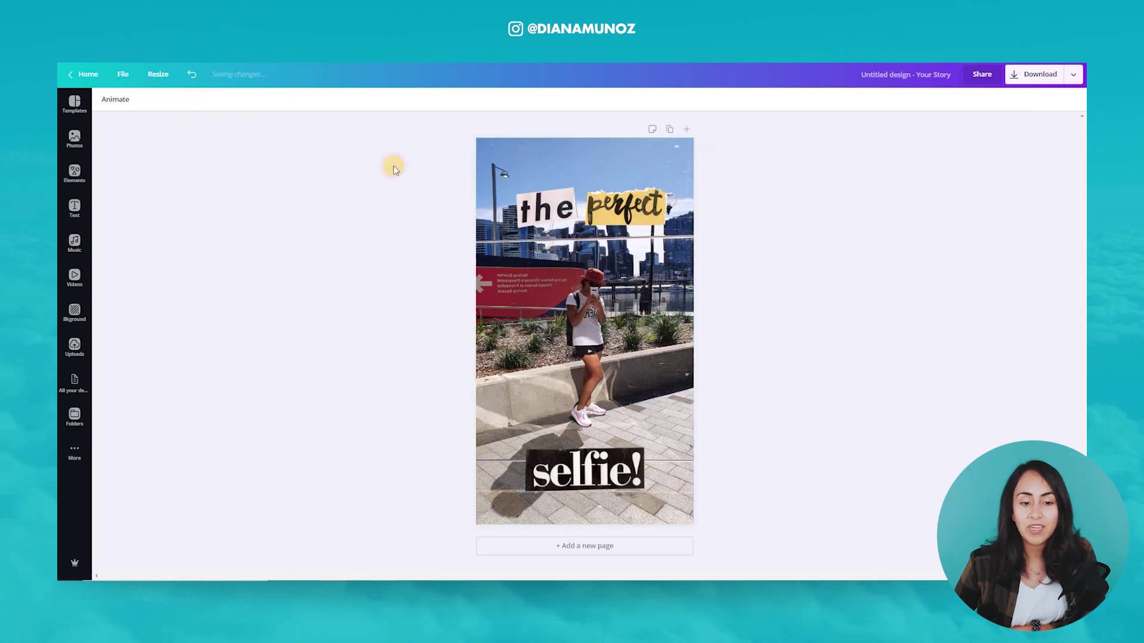
click(565, 349)
click(171, 100)
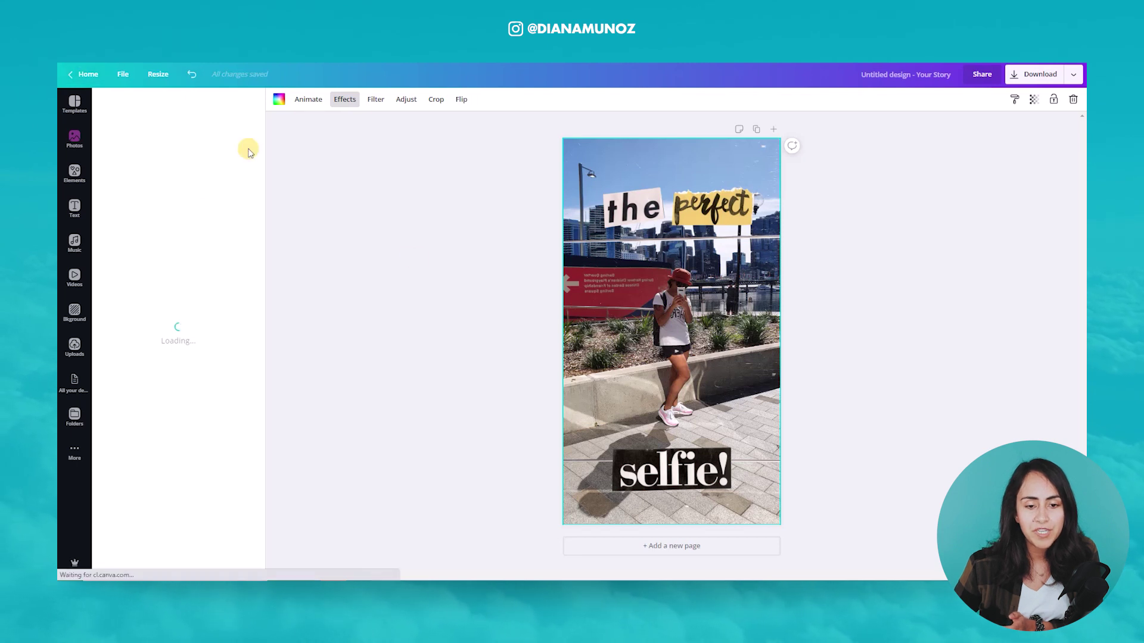
key(F5)
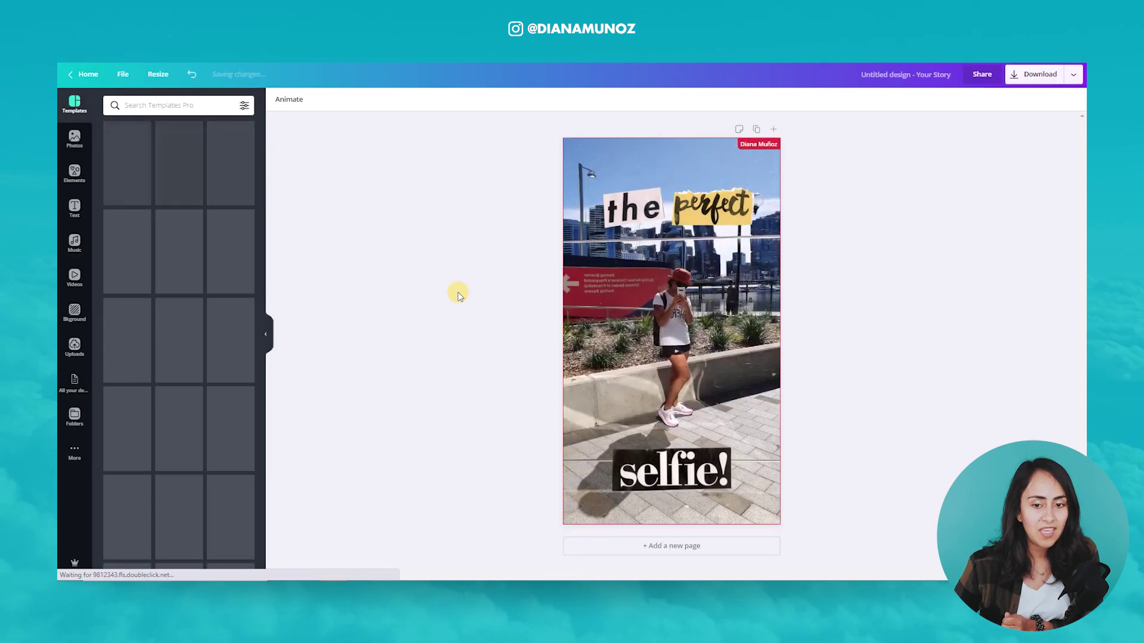
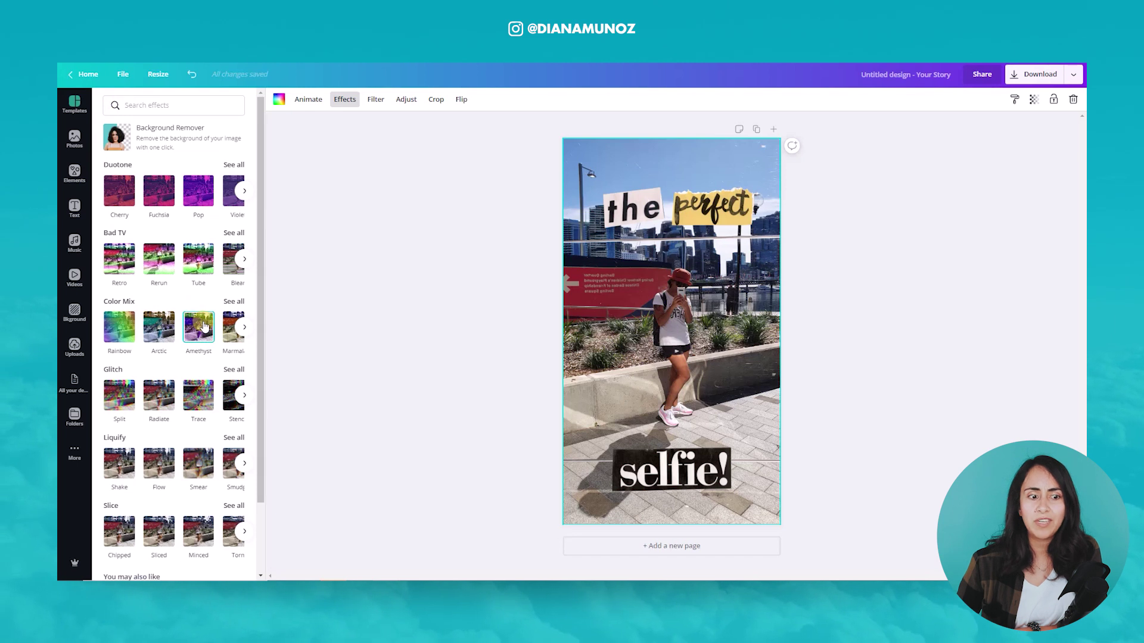
click(245, 191)
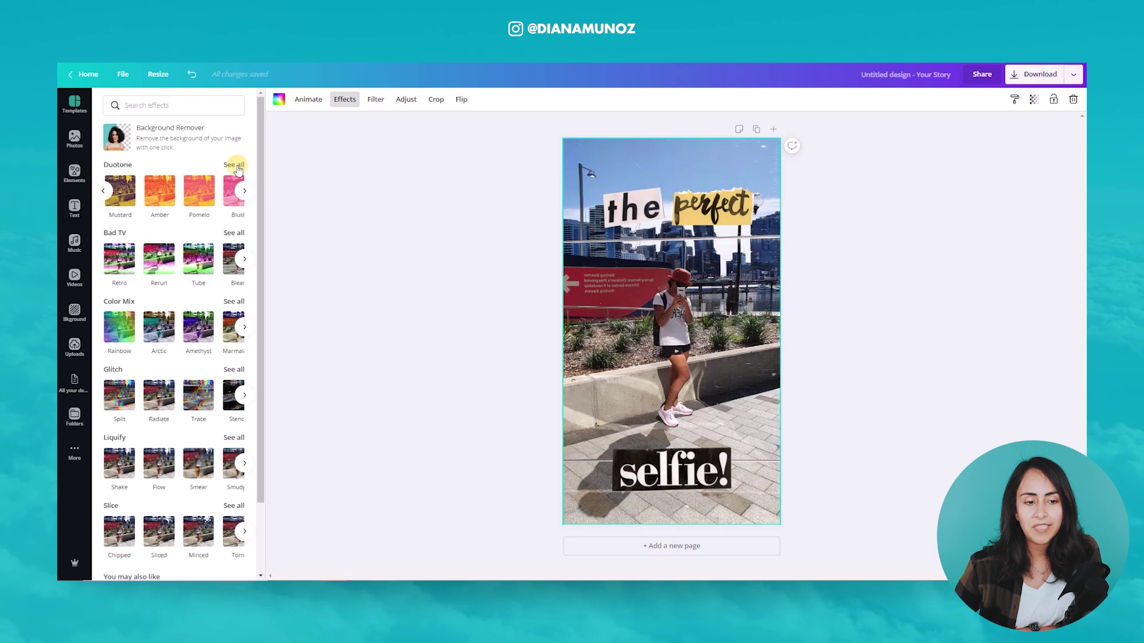
click(237, 166)
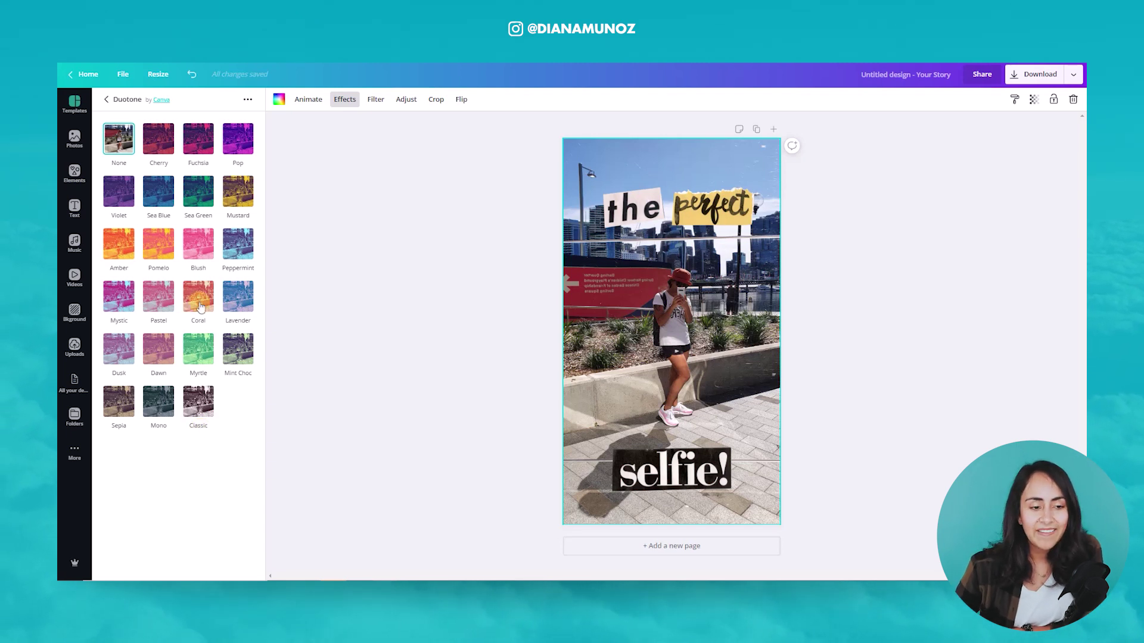
- Preview the Duotone presets Cherry, Fuchsia, Pop, Mustard and Blush on the background photo, and apply Pastel
click(162, 143)
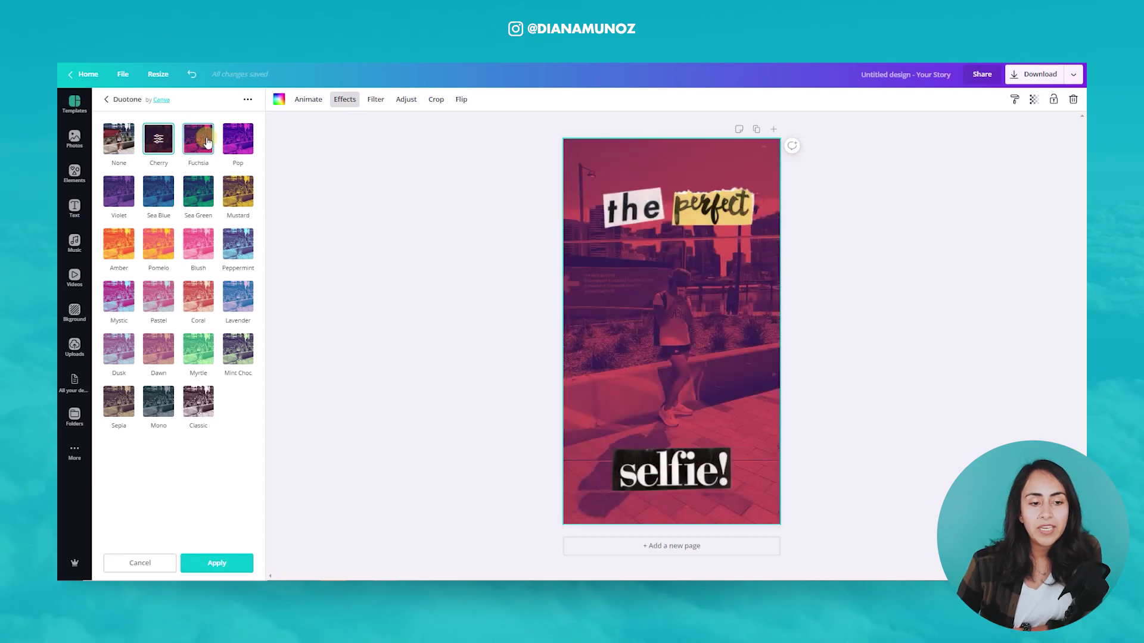
click(207, 143)
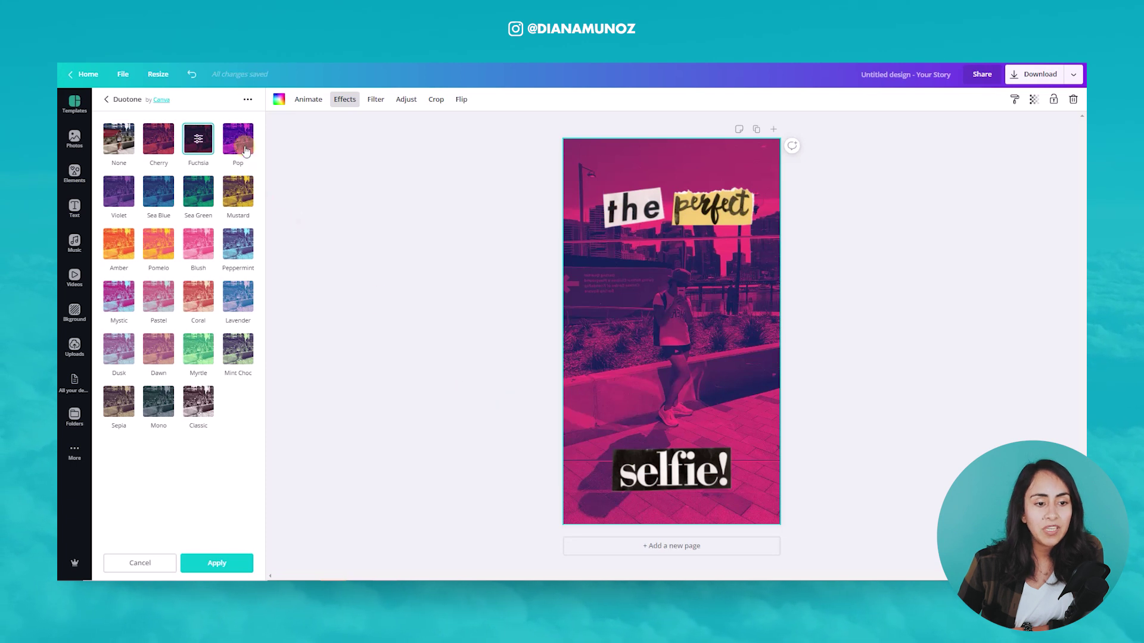
click(243, 144)
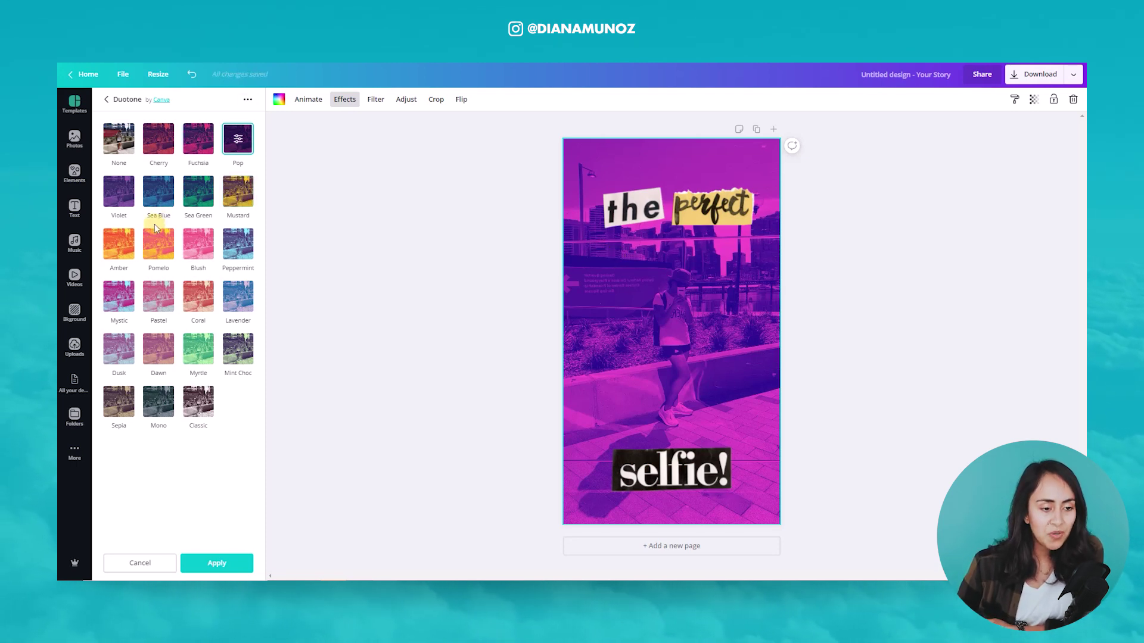
click(253, 195)
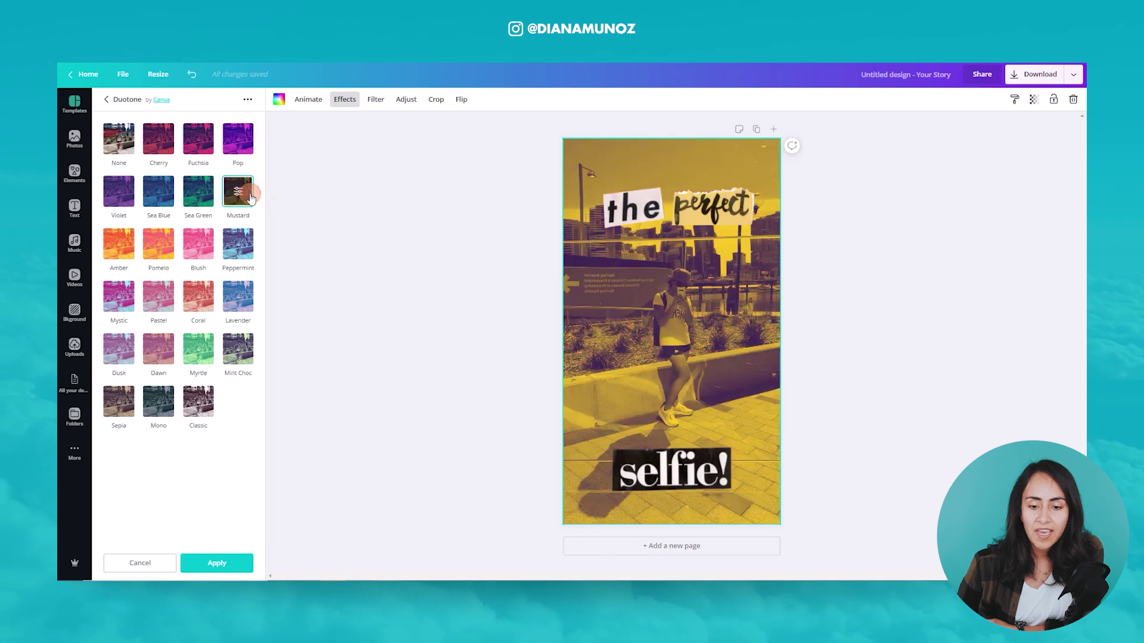
click(196, 249)
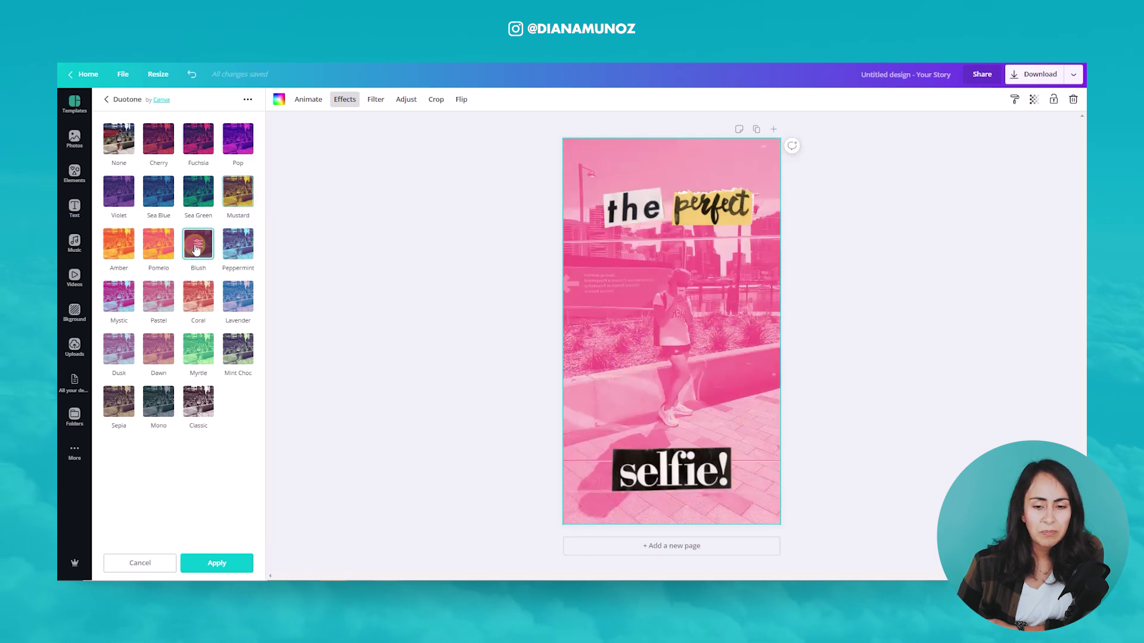
click(162, 302)
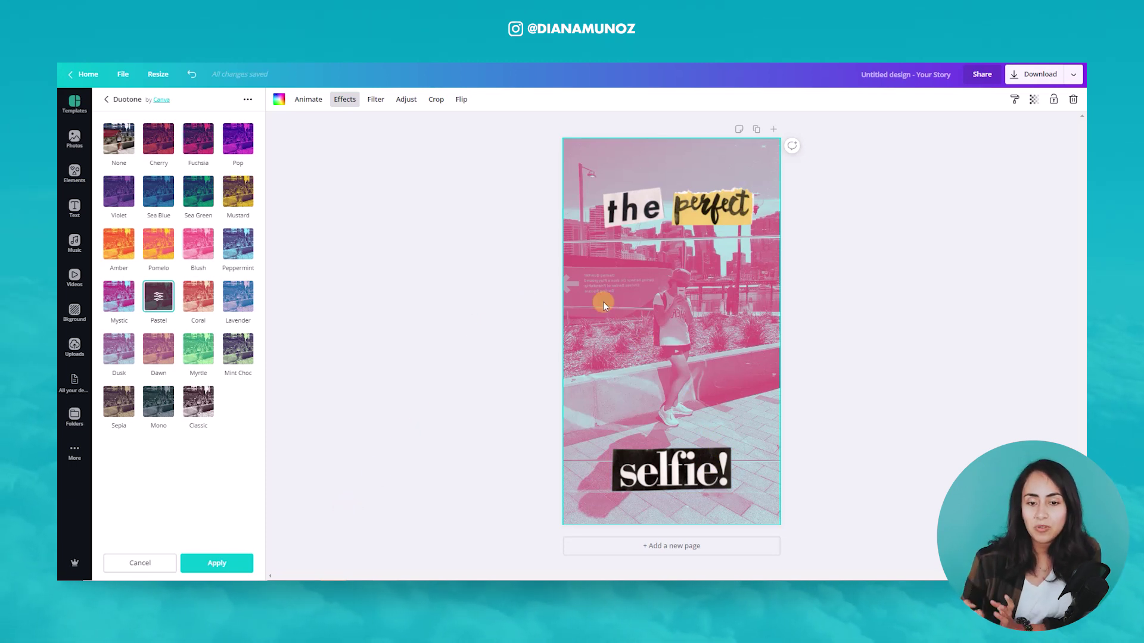
click(213, 561)
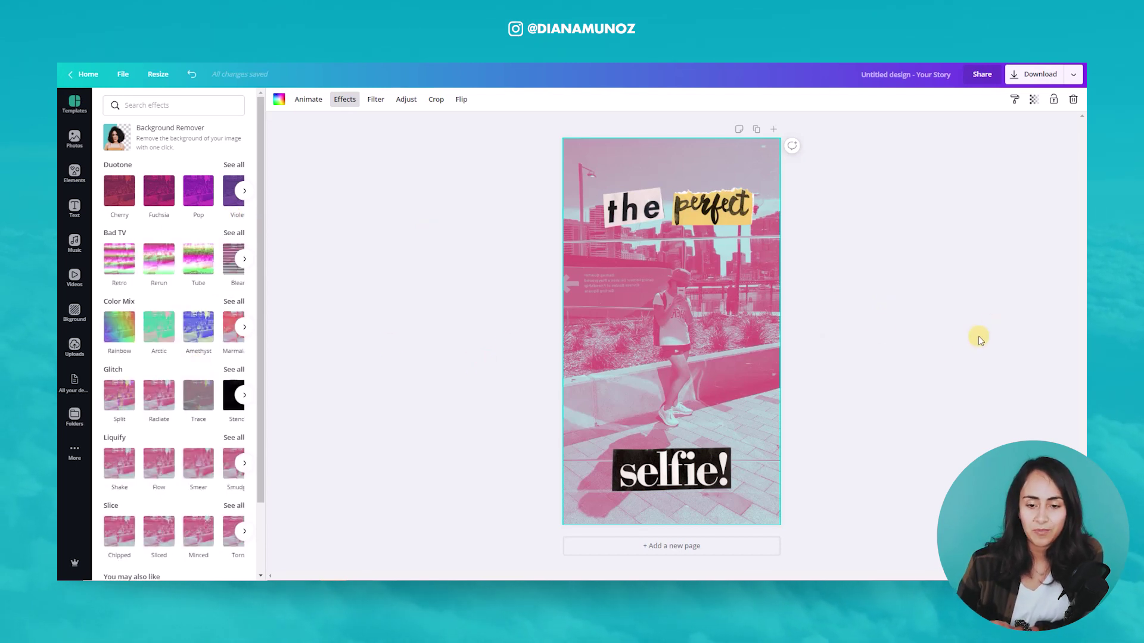
- Shift the "the" and "perfect" cutouts together slightly to the left
drag(858, 232, 614, 189)
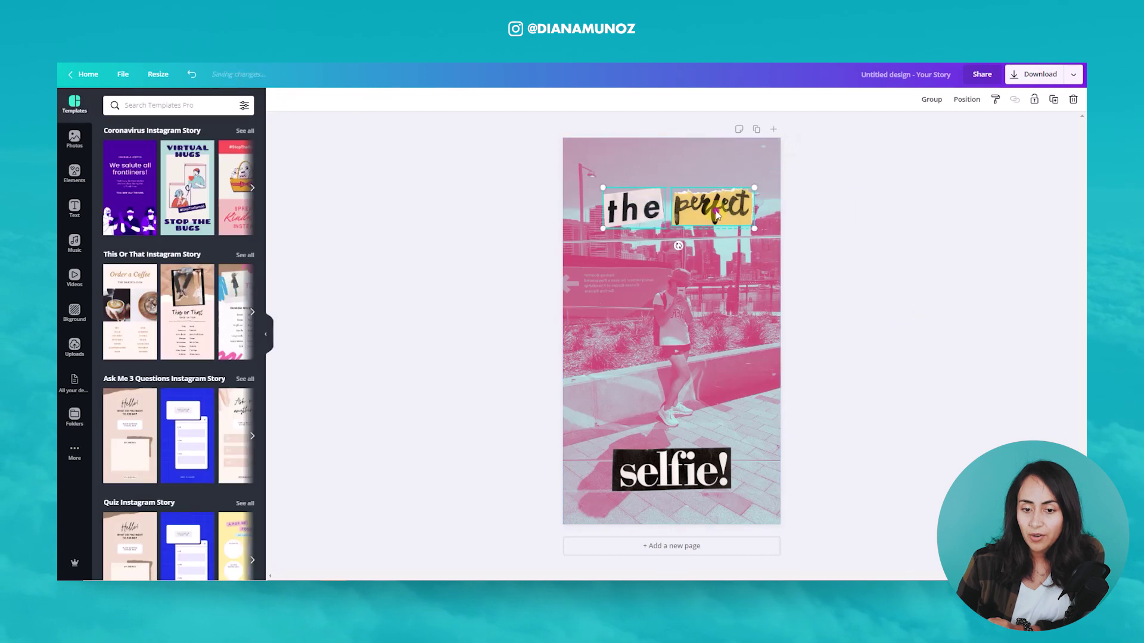
click(873, 244)
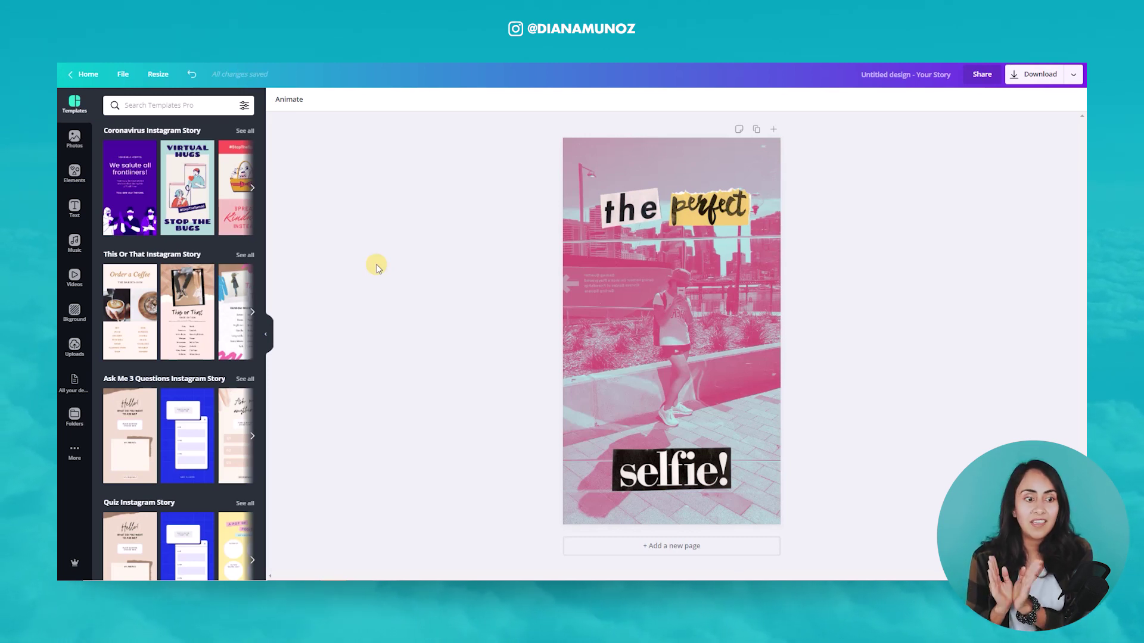
- Search photos for "shadow" and add the soft, elongated dark shadow to the story
click(74, 140)
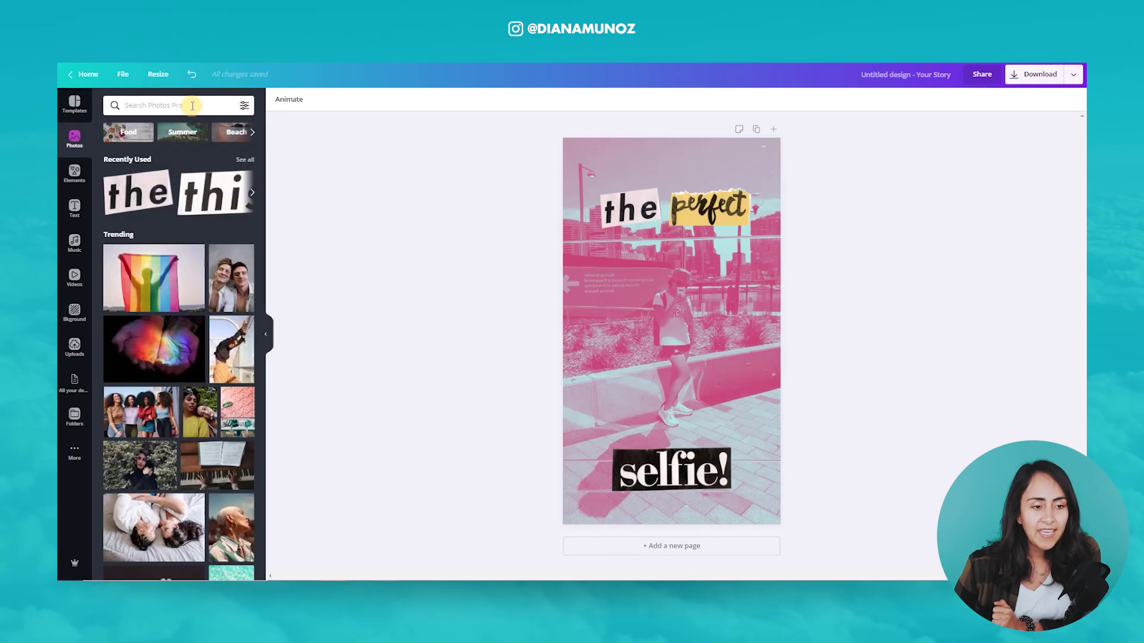
click(193, 106)
text(shdo)
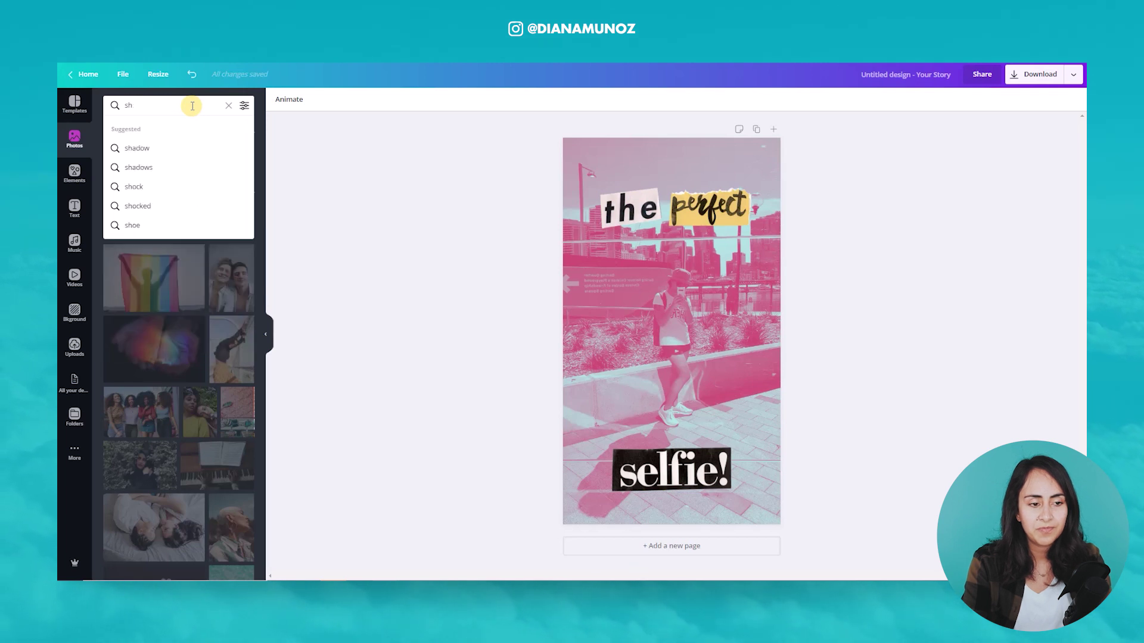
key(BackSpace)
text(a)
key(Return)
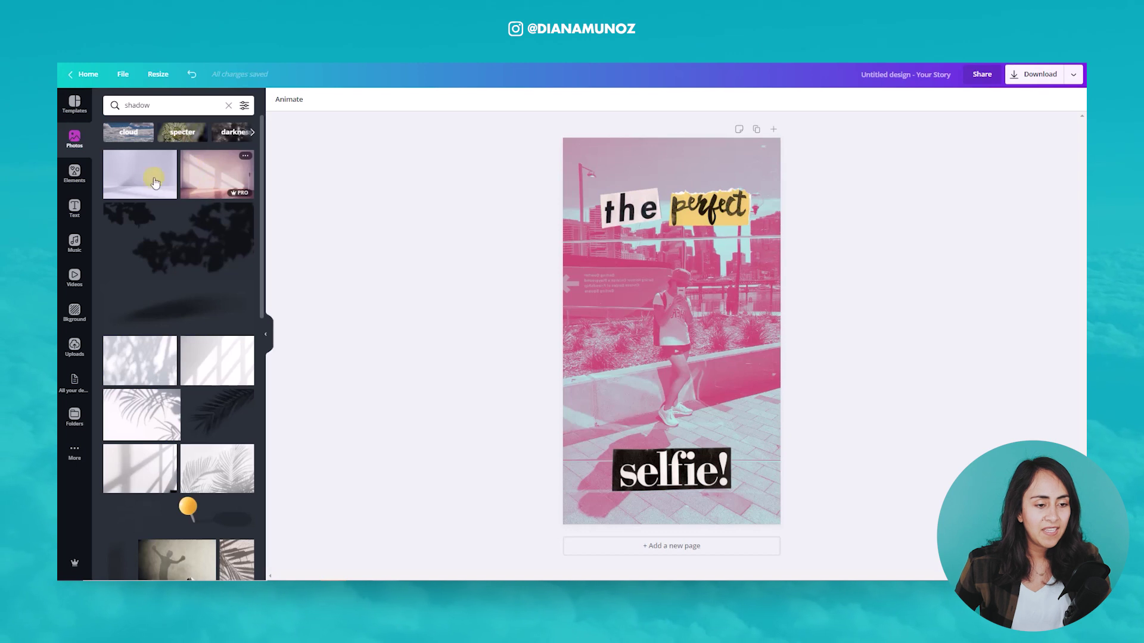
click(185, 316)
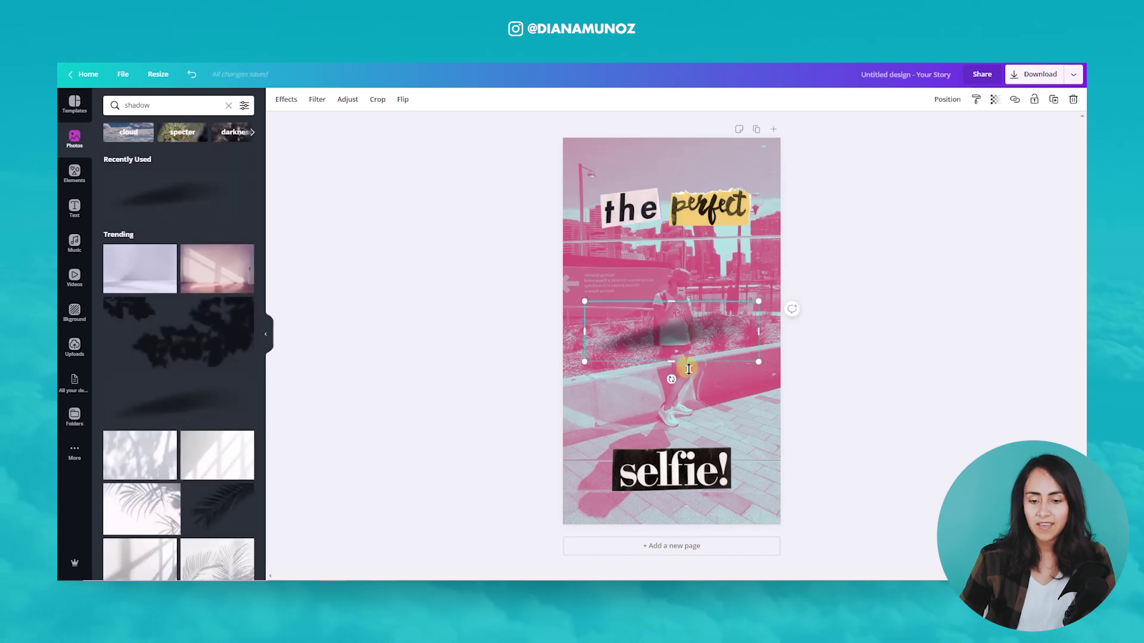
- Place the shadow beneath "the perfect", tilted slightly clockwise, and send it behind the two cutouts
drag(677, 334, 683, 234)
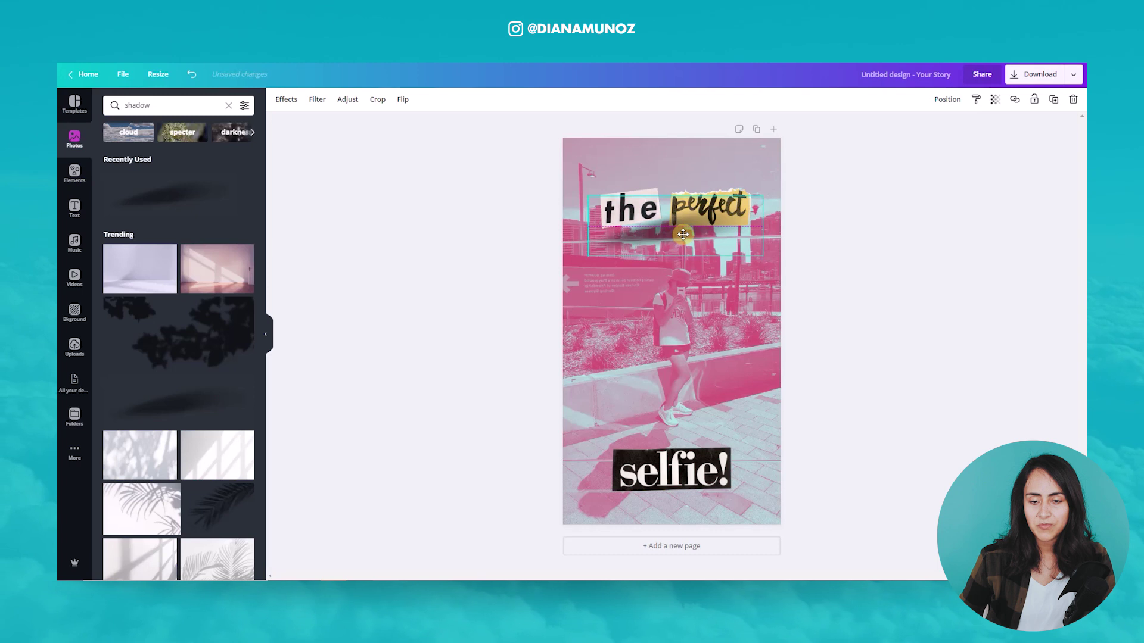
drag(682, 274, 677, 280)
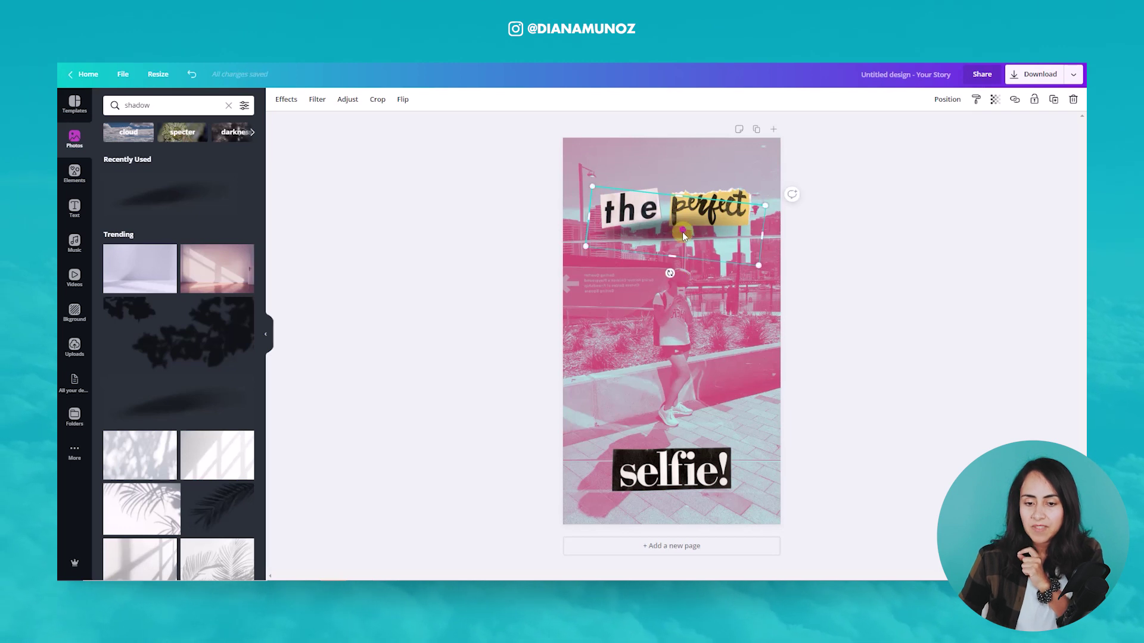
click(947, 99)
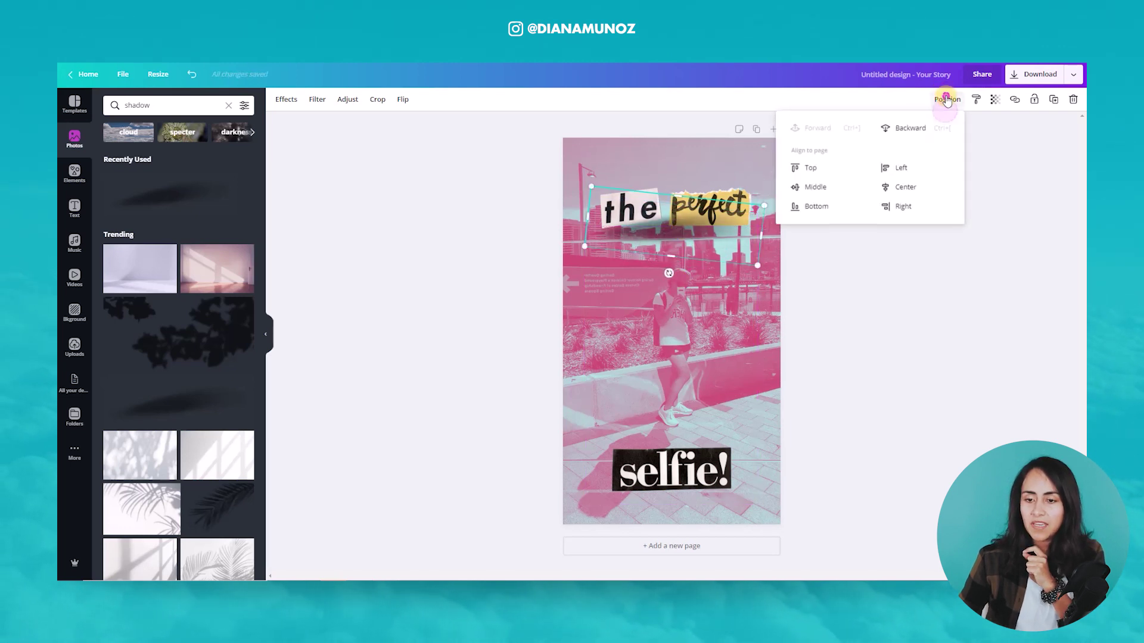
click(938, 128)
drag(678, 234, 678, 226)
click(834, 206)
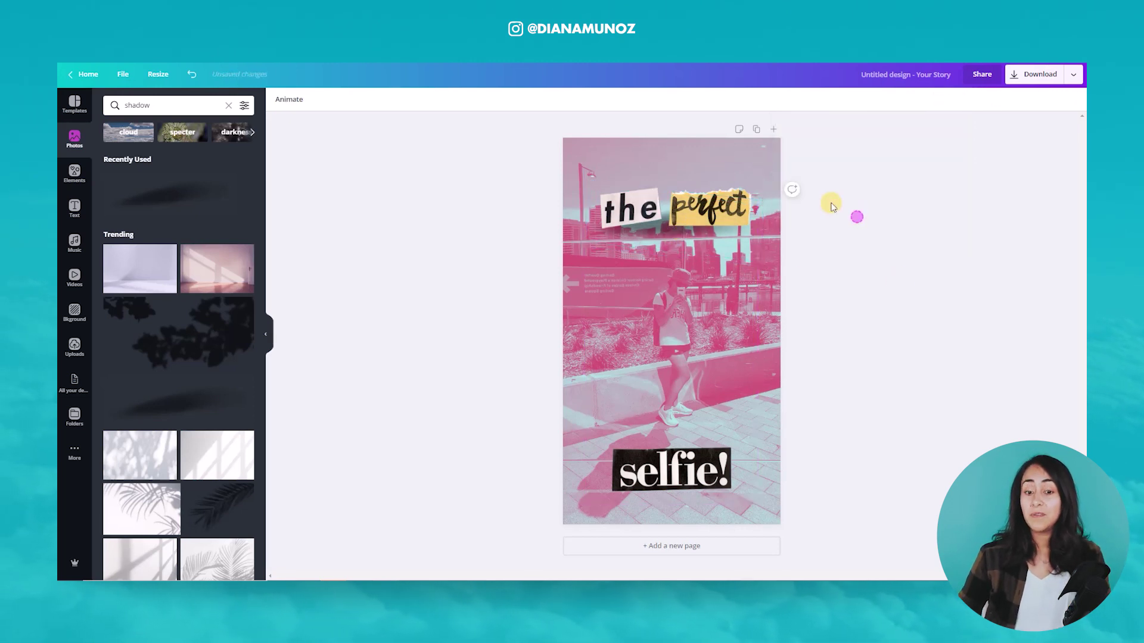
- Set the shadow's transparency to 78 and shrink it to about 741 by 257, matching the width of "the perfect"
click(710, 234)
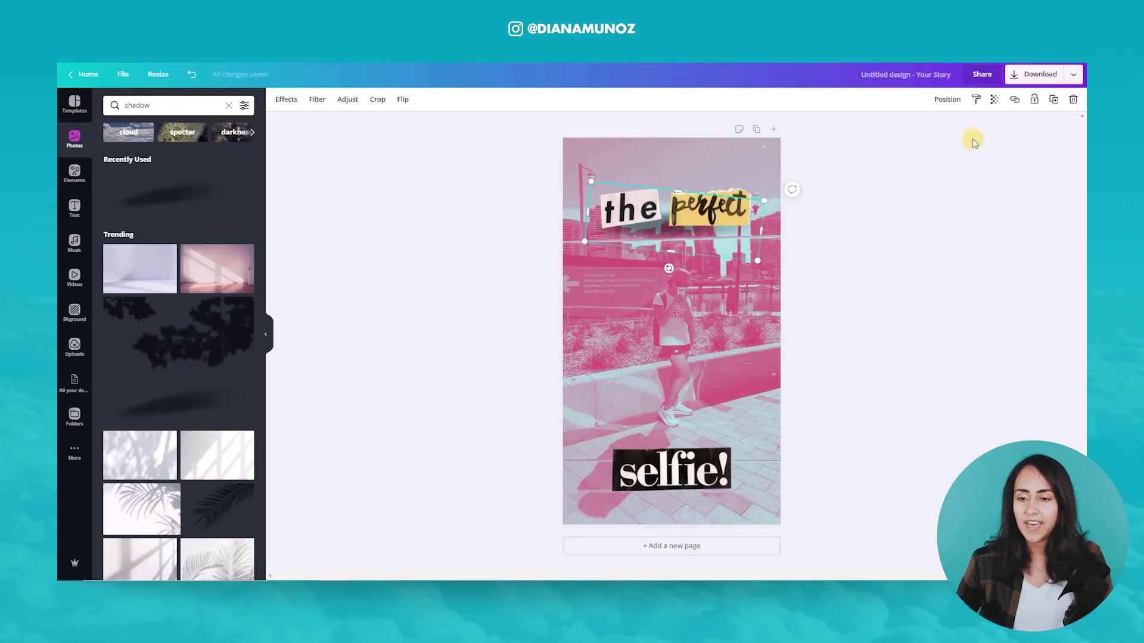
click(994, 99)
drag(967, 125, 953, 124)
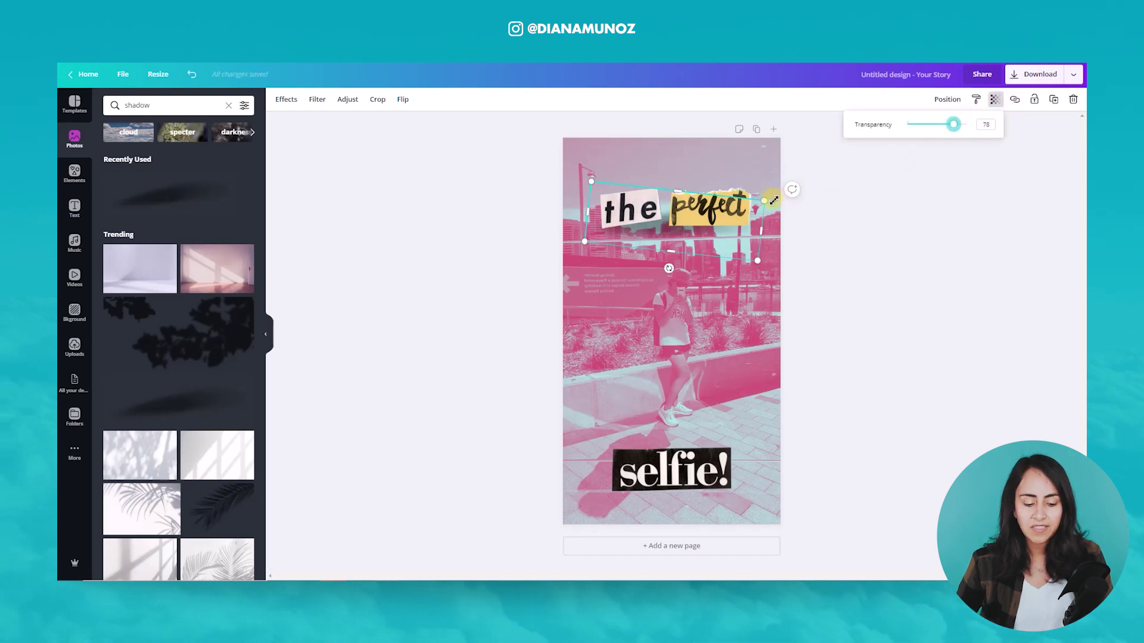
drag(769, 203, 752, 204)
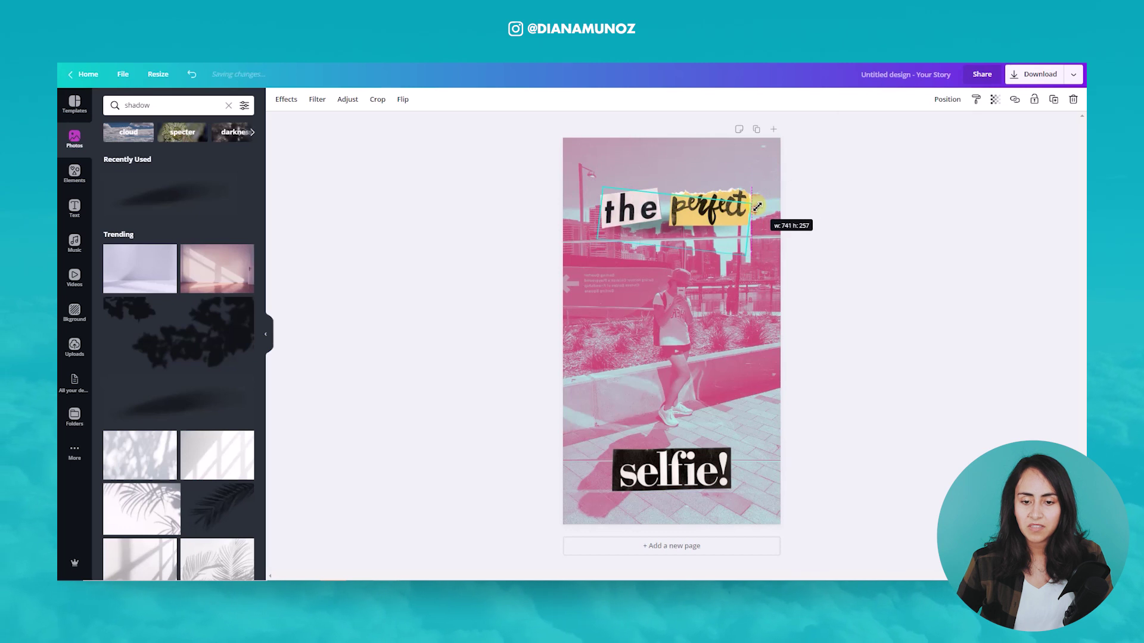
- Duplicate the shadow beneath "selfie!", shrink the copy to fit the cutout, and send it behind the word
drag(687, 235, 682, 494)
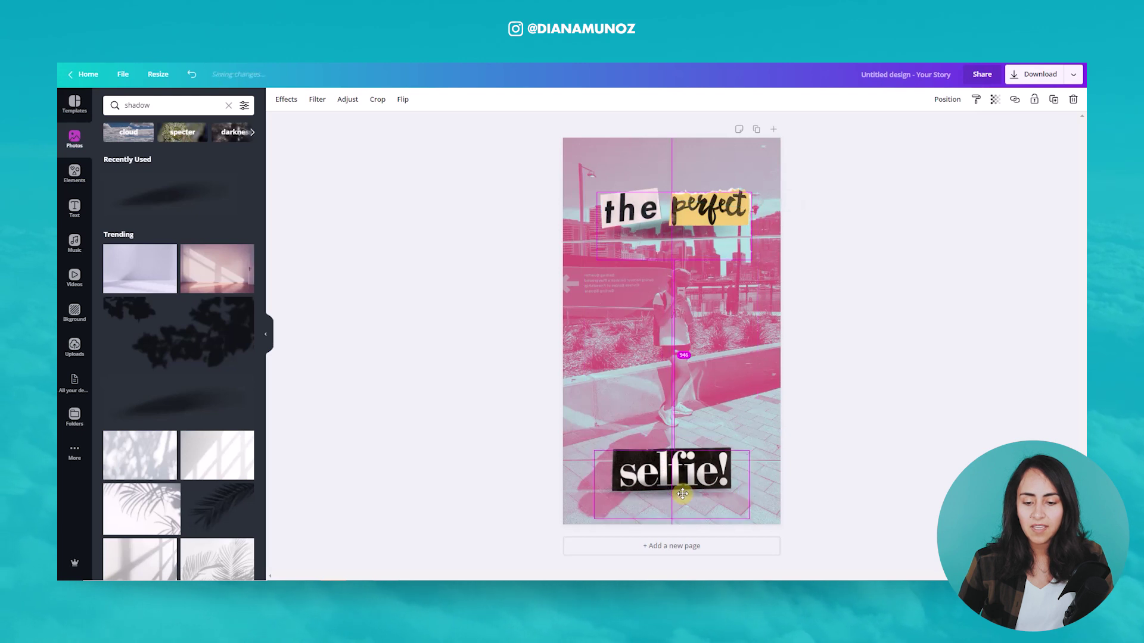
drag(603, 452, 613, 457)
drag(750, 474, 741, 473)
click(944, 97)
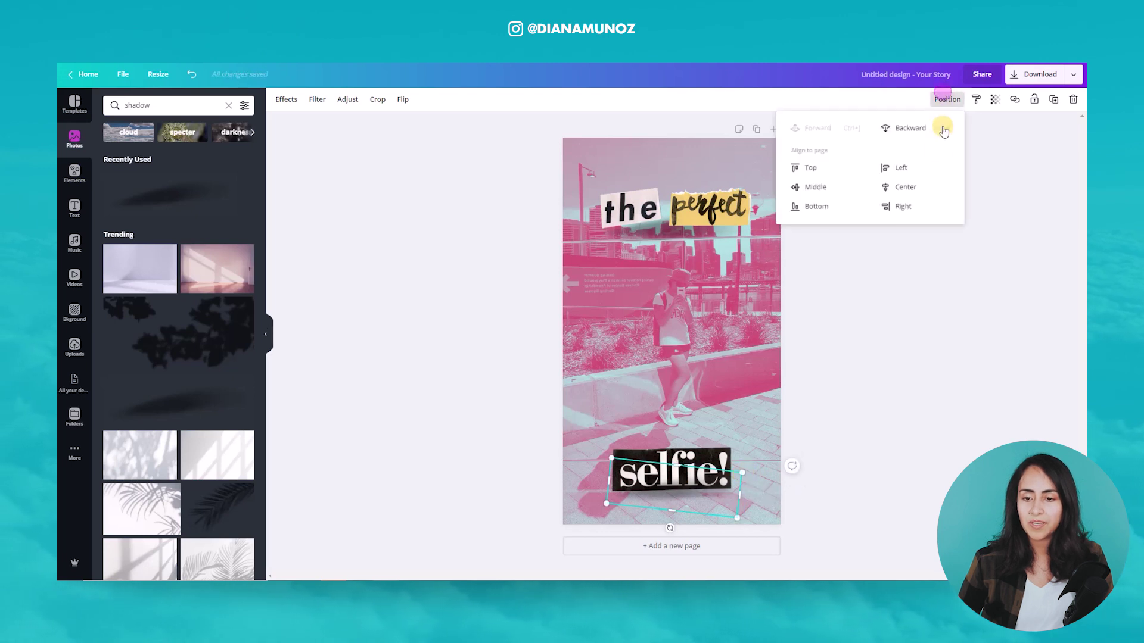
click(935, 128)
click(902, 373)
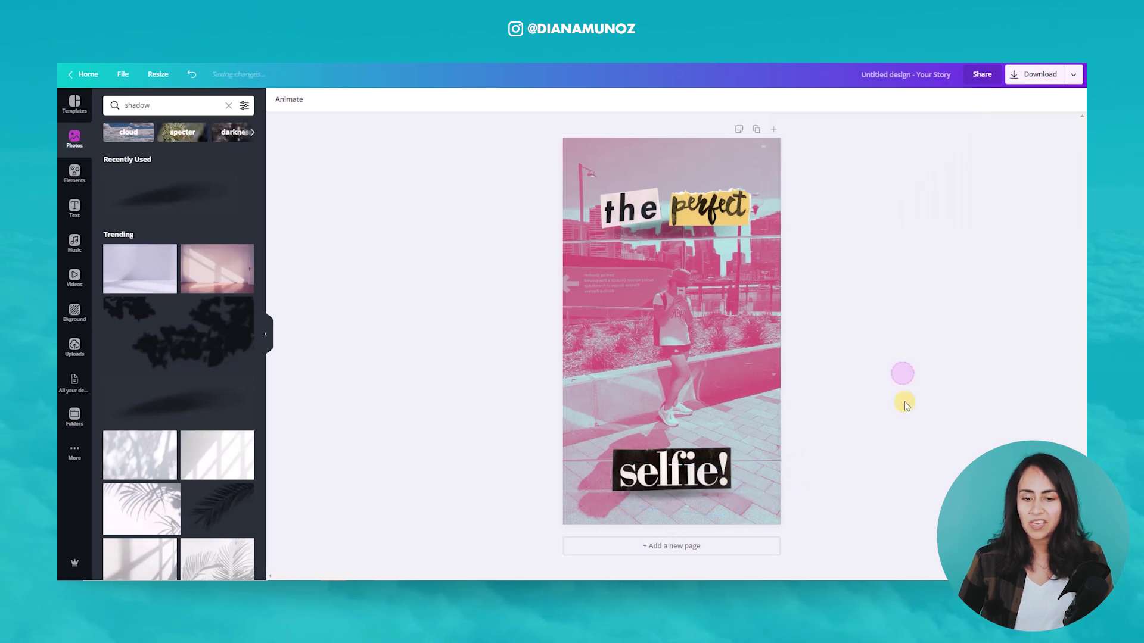
- Shrink the "the" cutout slightly toward "perfect"
drag(688, 501, 688, 241)
click(822, 230)
click(643, 211)
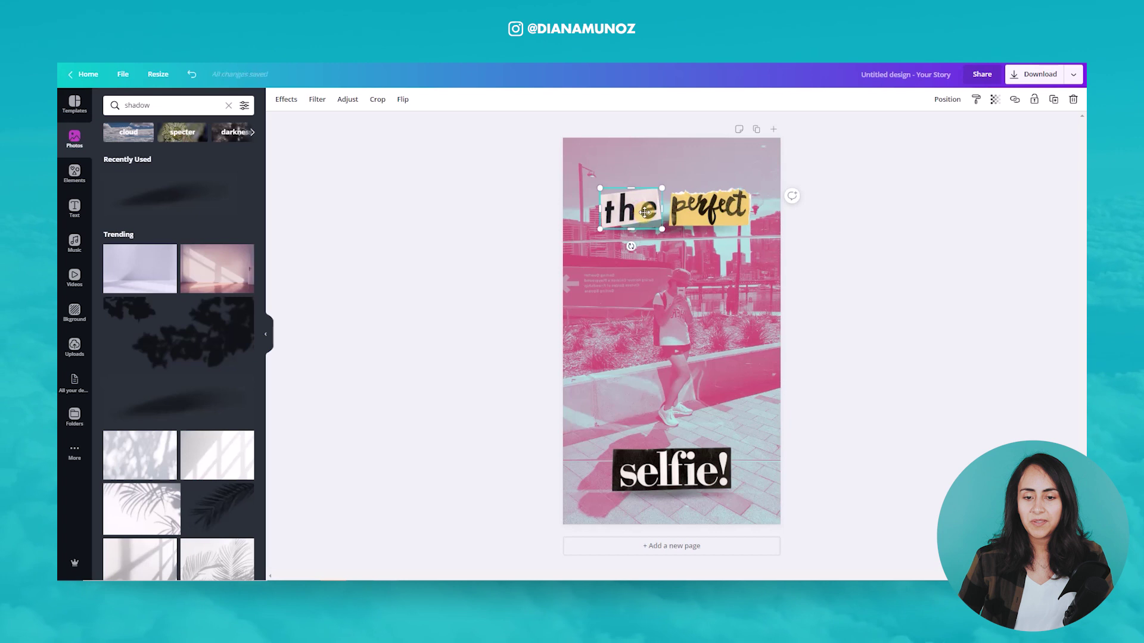
double_click(600, 189)
click(807, 248)
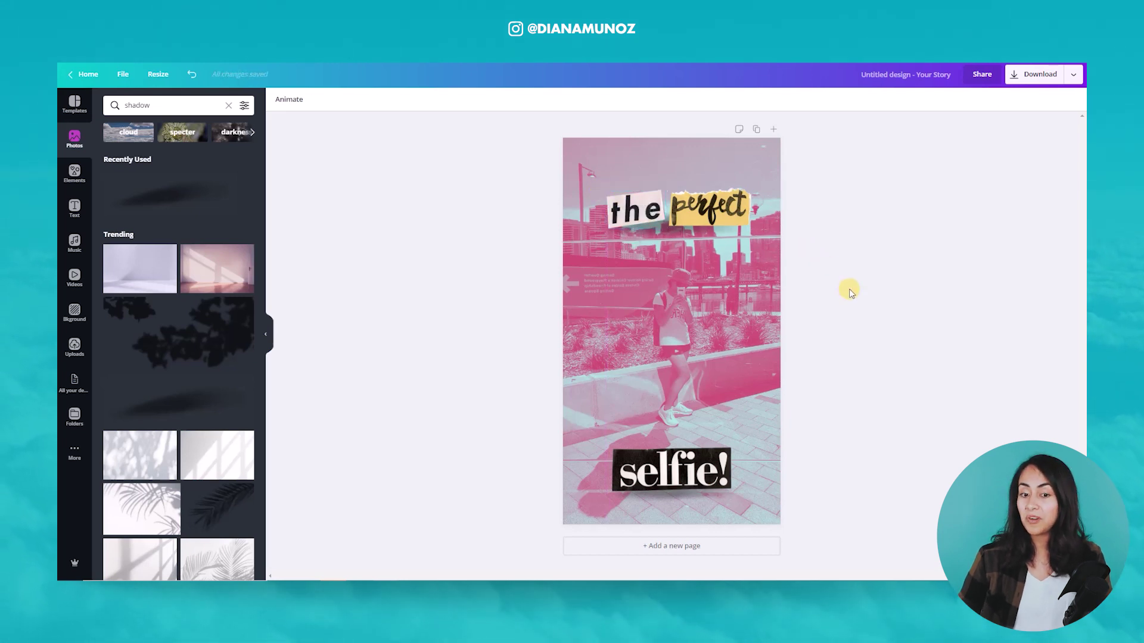
click(651, 219)
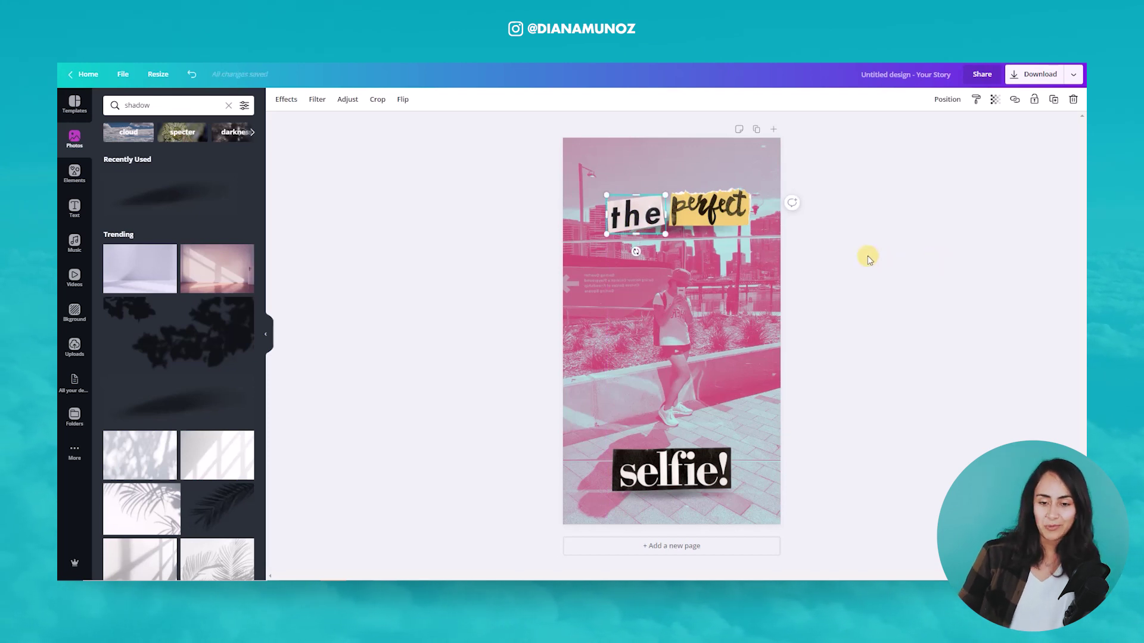
click(837, 282)
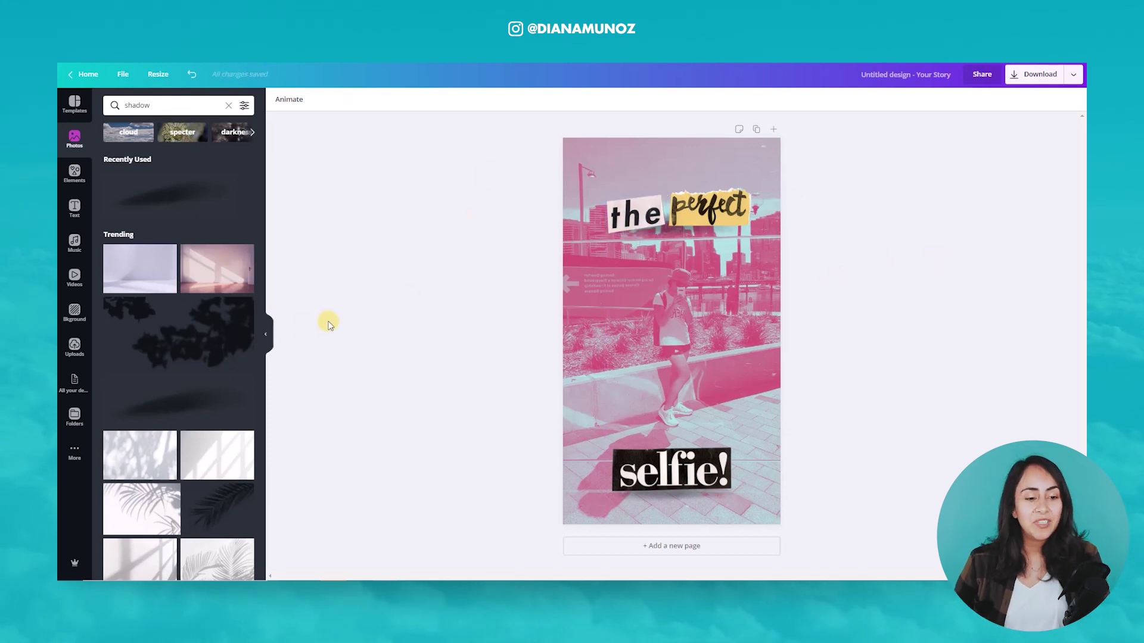
click(265, 333)
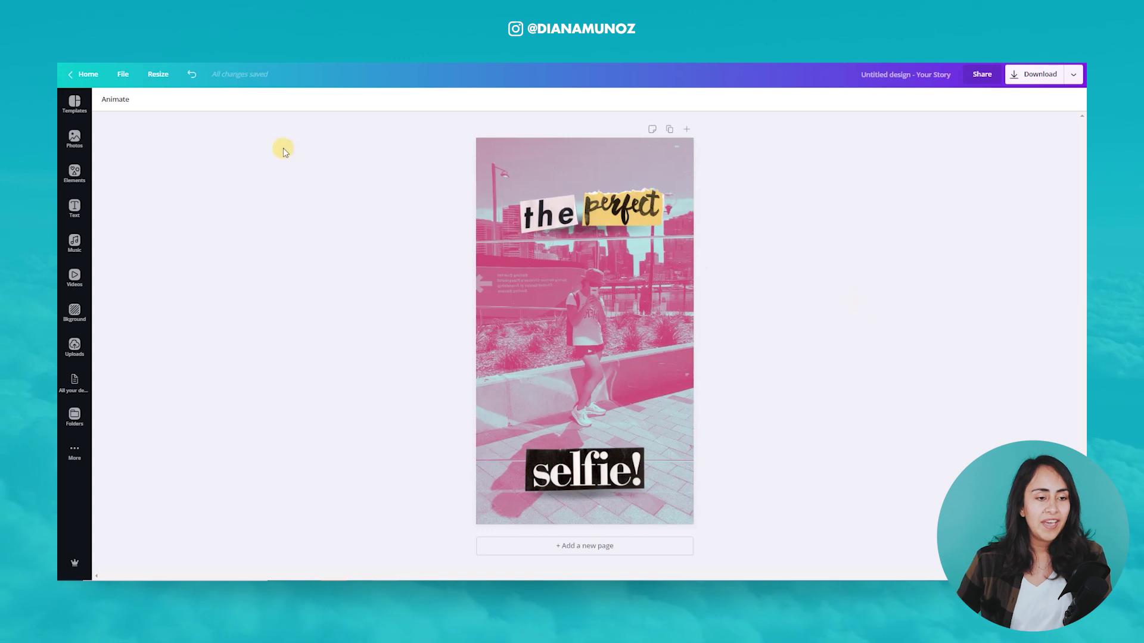
- Try the page animations Block, Fade, Pan, Rise, Tumble, Simple, Stomp, Baseline, Scrapbook and Neon to compare their motion
click(118, 102)
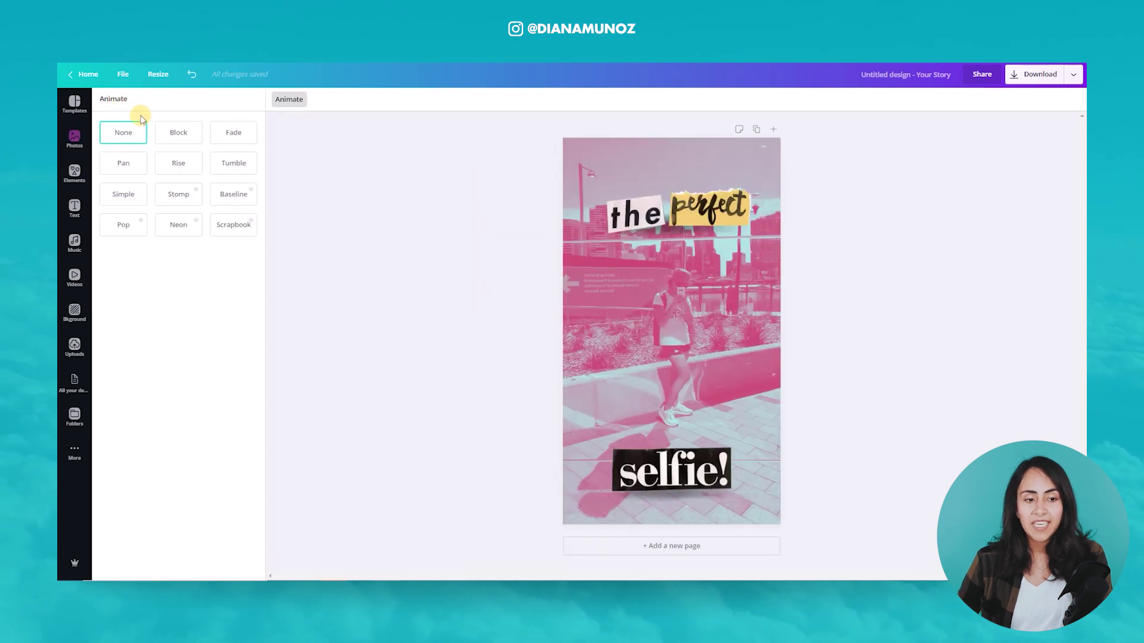
click(172, 135)
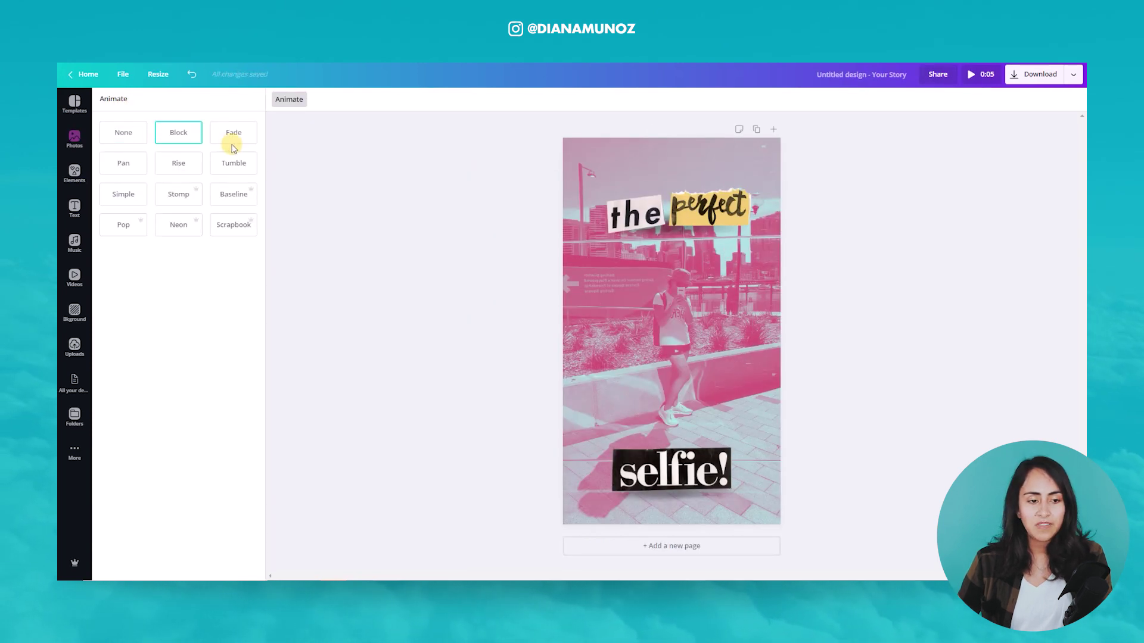
click(233, 136)
click(126, 159)
click(172, 163)
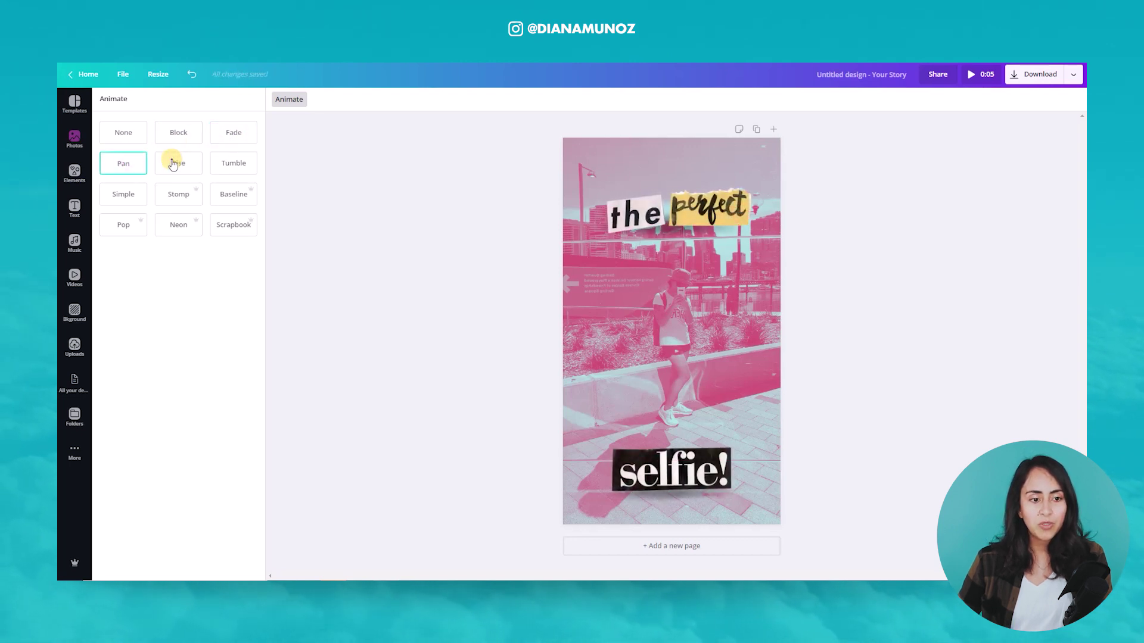
click(235, 161)
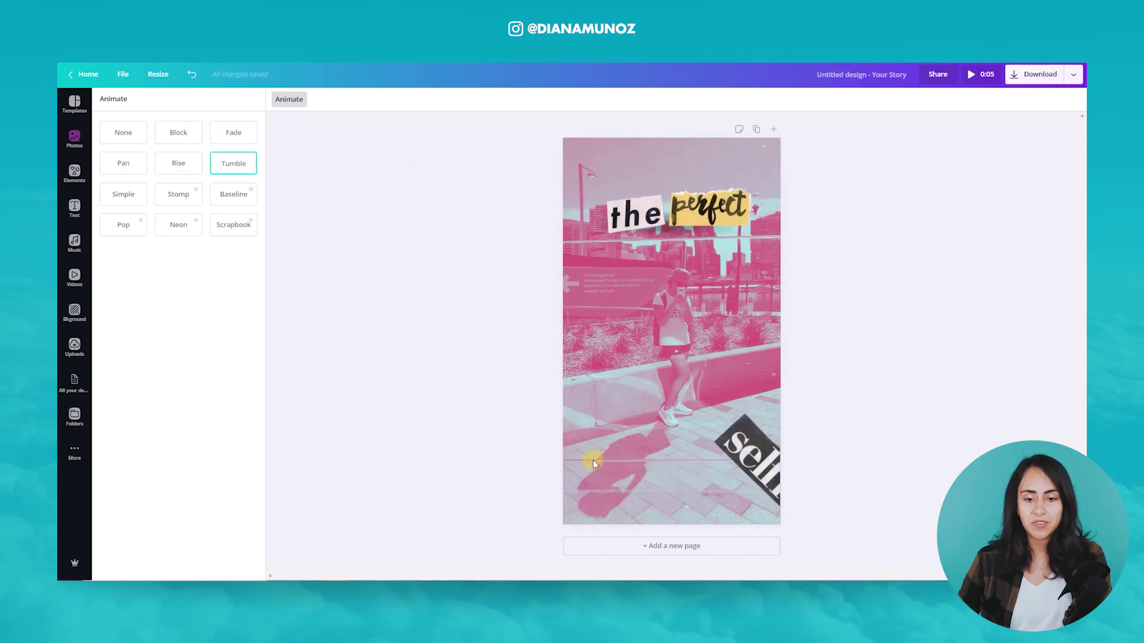
click(119, 194)
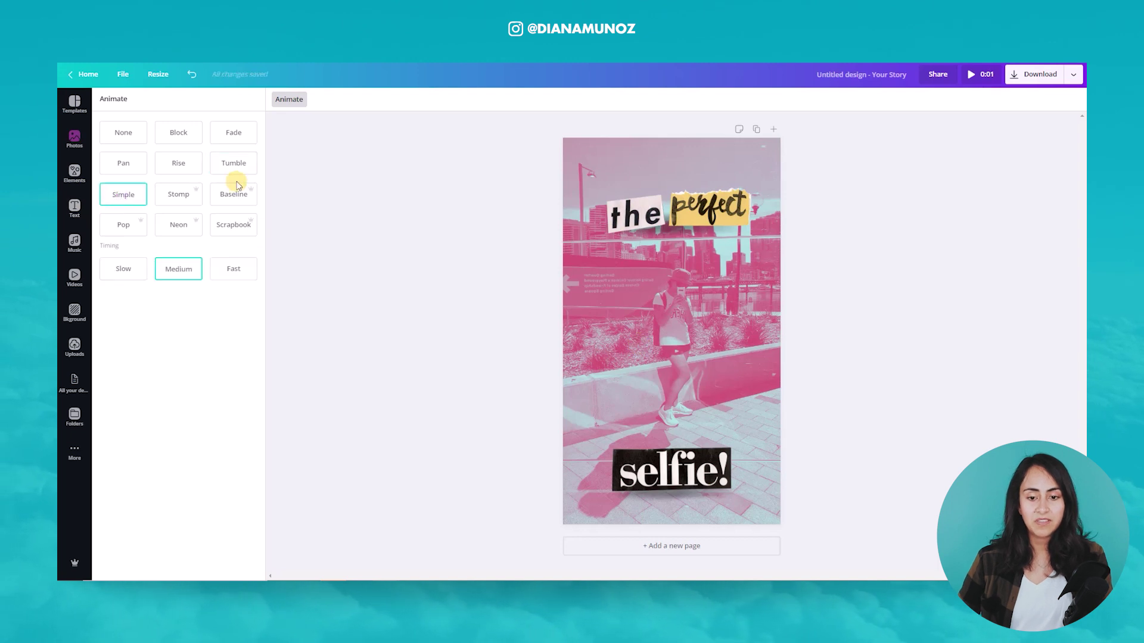
click(178, 195)
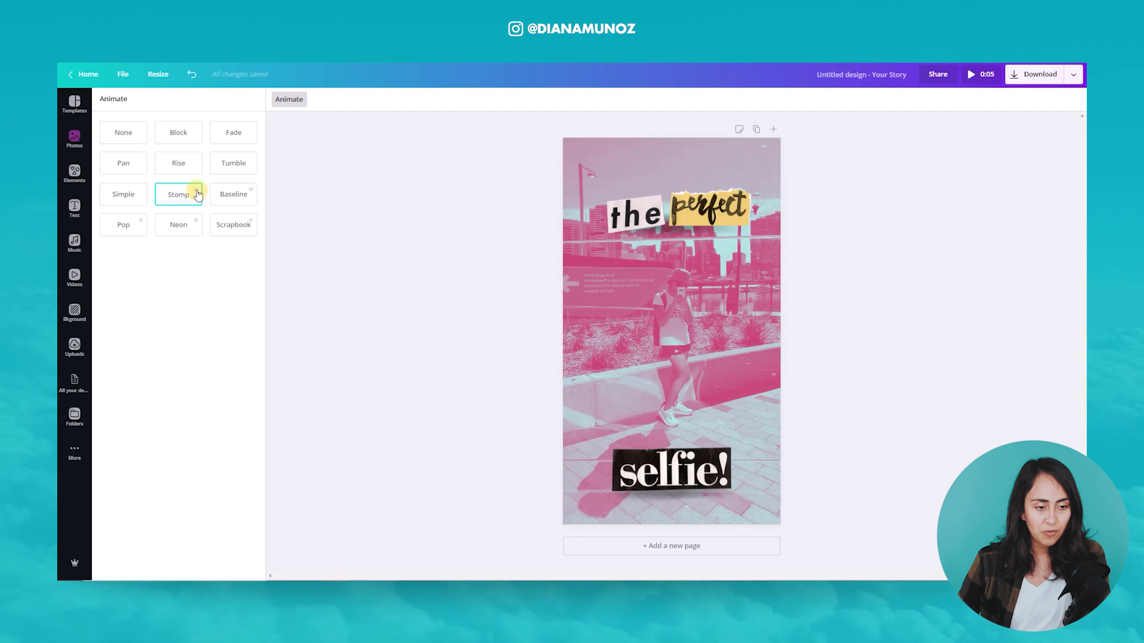
click(246, 199)
click(234, 225)
click(178, 224)
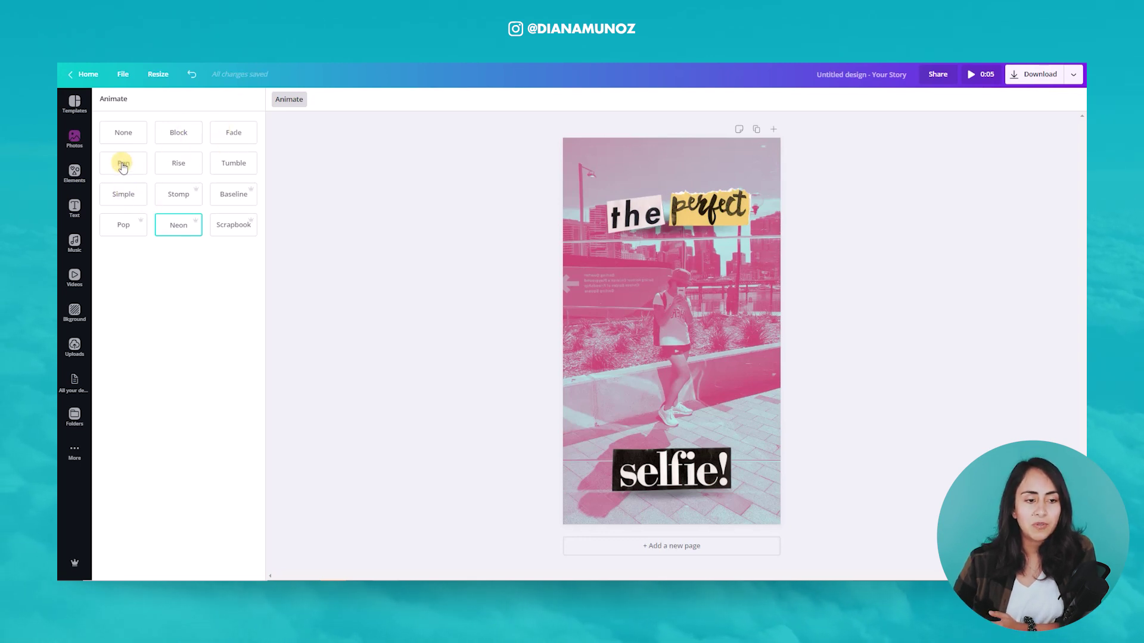
- Apply the Fade animation to the page and play the full preview
click(244, 134)
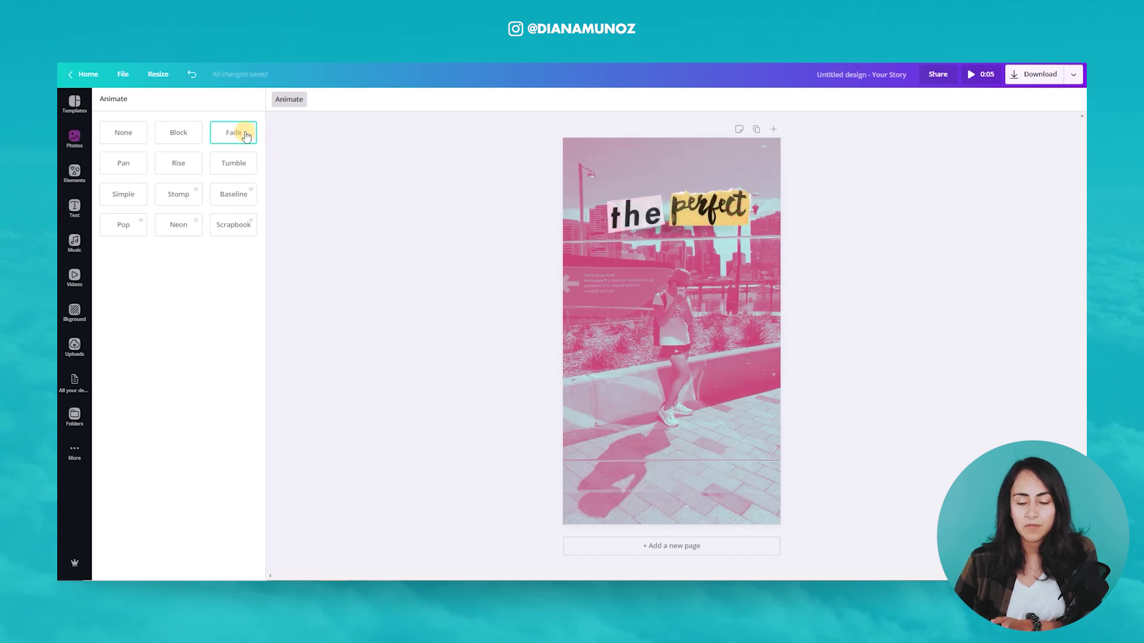
click(248, 136)
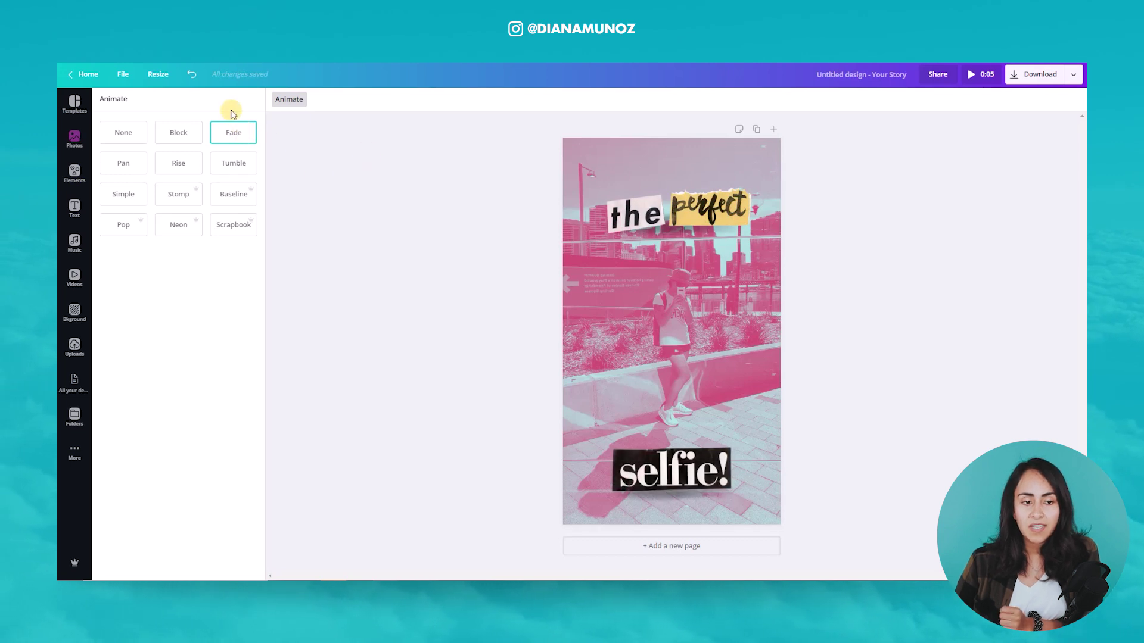
click(236, 135)
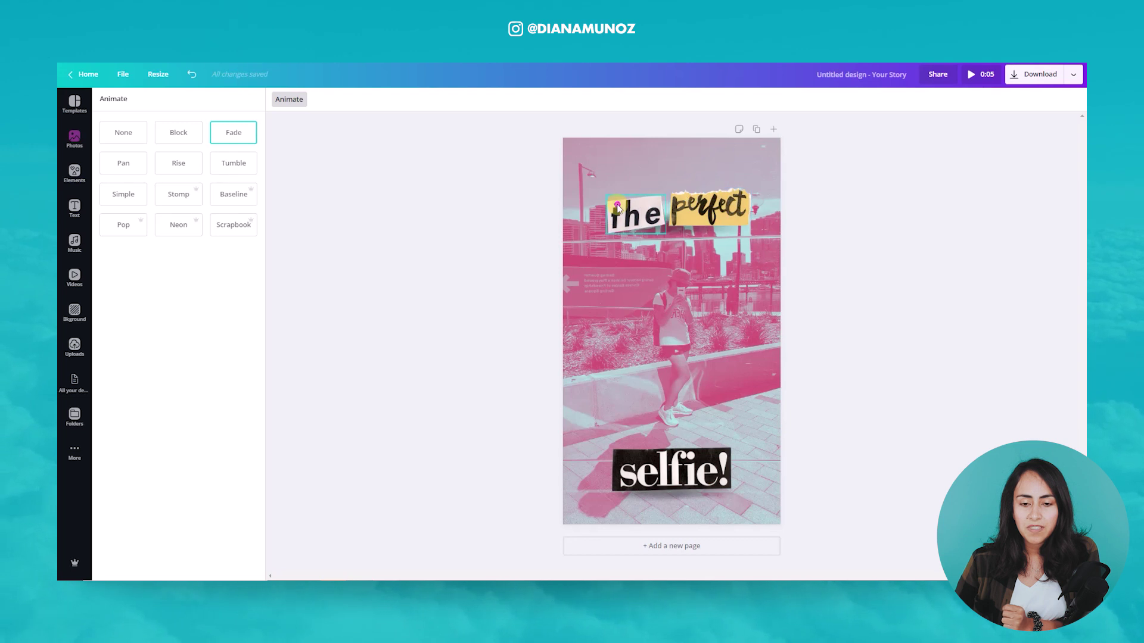
click(642, 233)
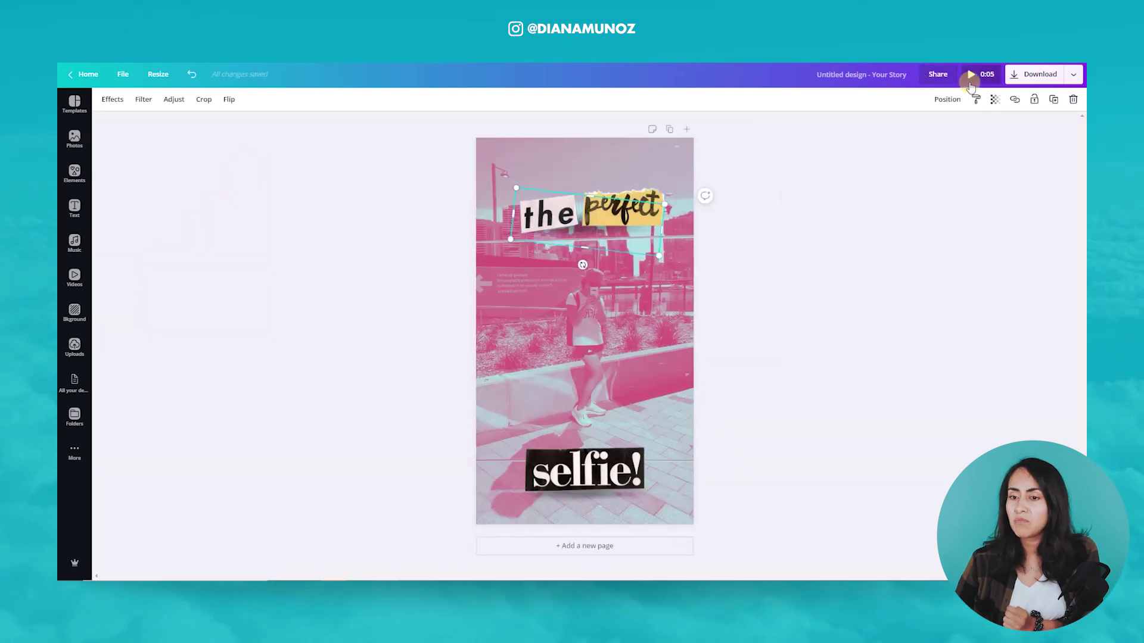
click(970, 82)
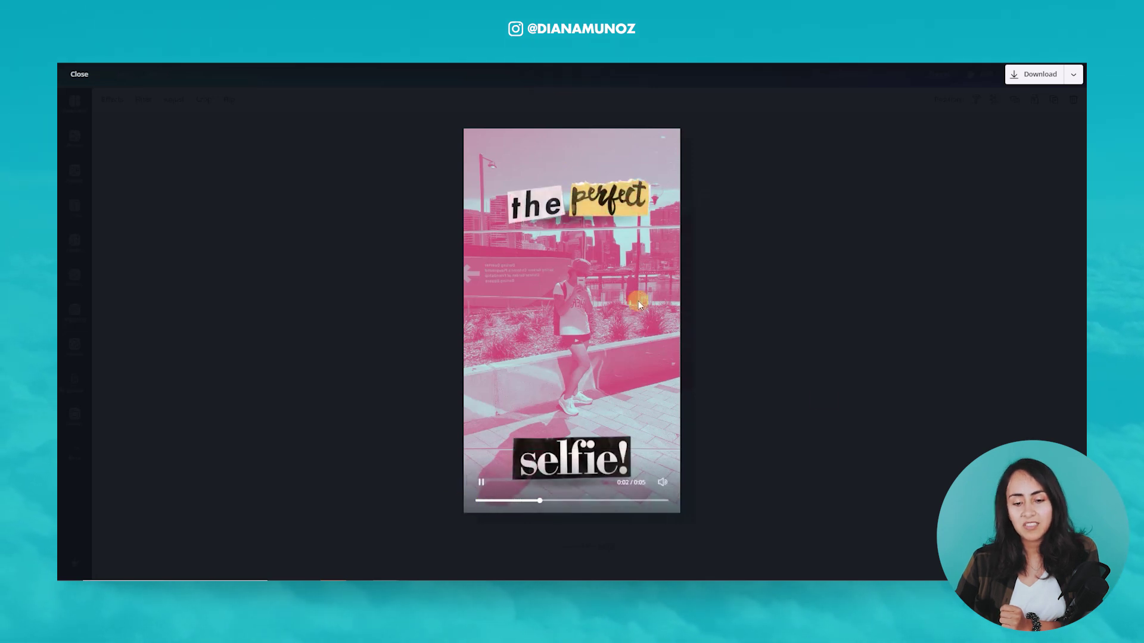
click(832, 405)
- Group the "the" and "perfect" cutouts with the shadow beneath them
click(768, 275)
drag(732, 251, 511, 188)
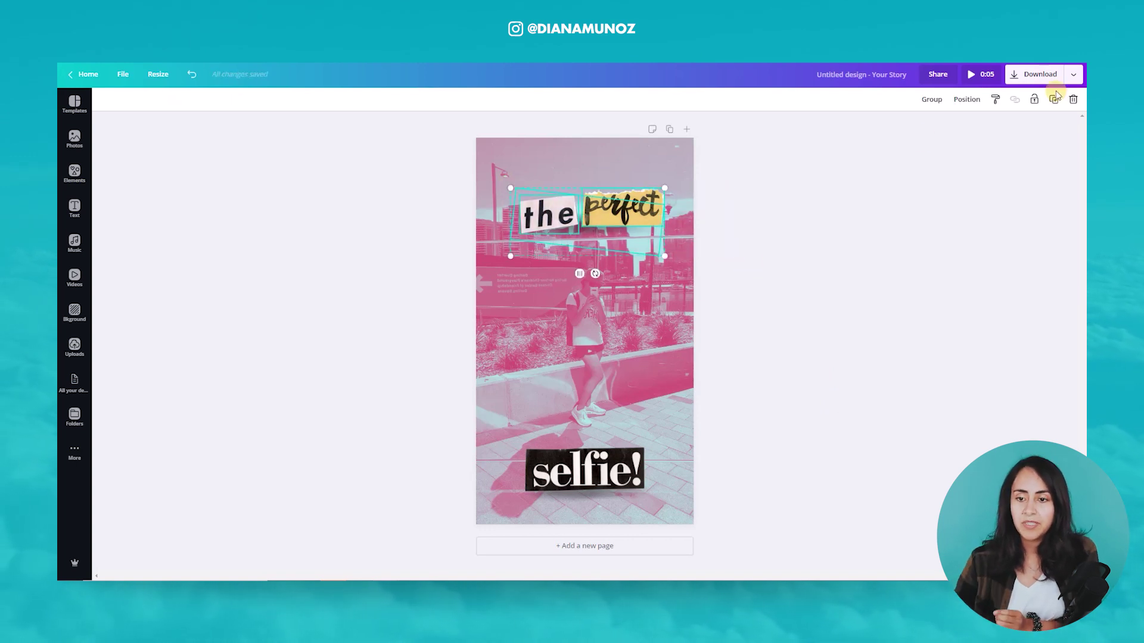
click(766, 174)
drag(766, 173, 529, 269)
drag(770, 136, 548, 233)
click(933, 105)
- Group the "selfie!" cutout with its shadow
drag(802, 375, 561, 495)
click(867, 232)
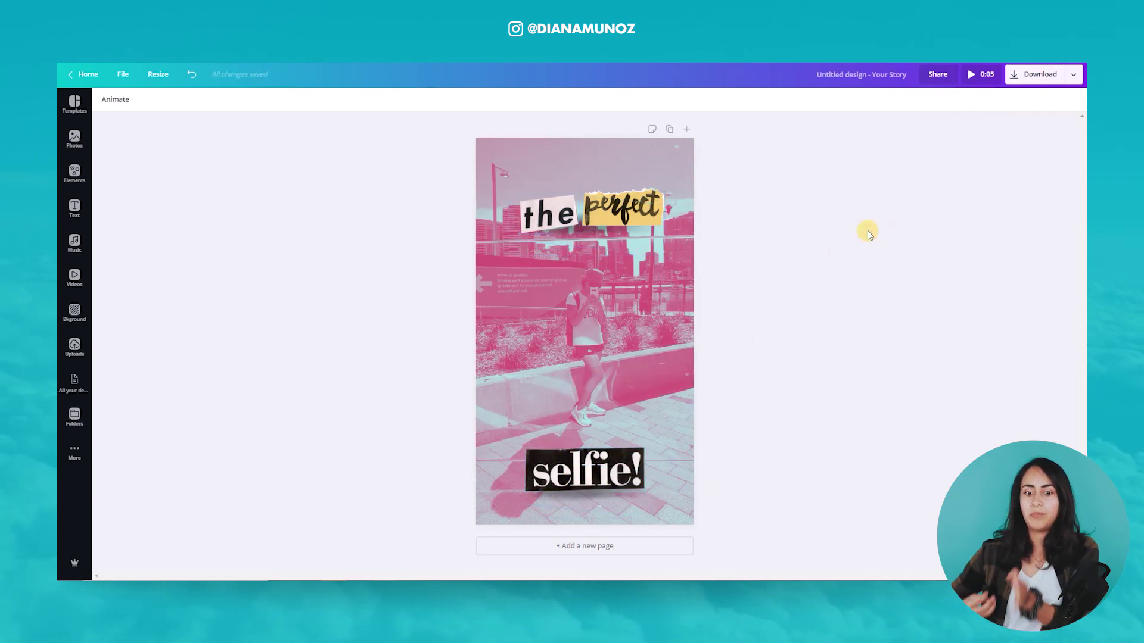
drag(772, 354, 602, 503)
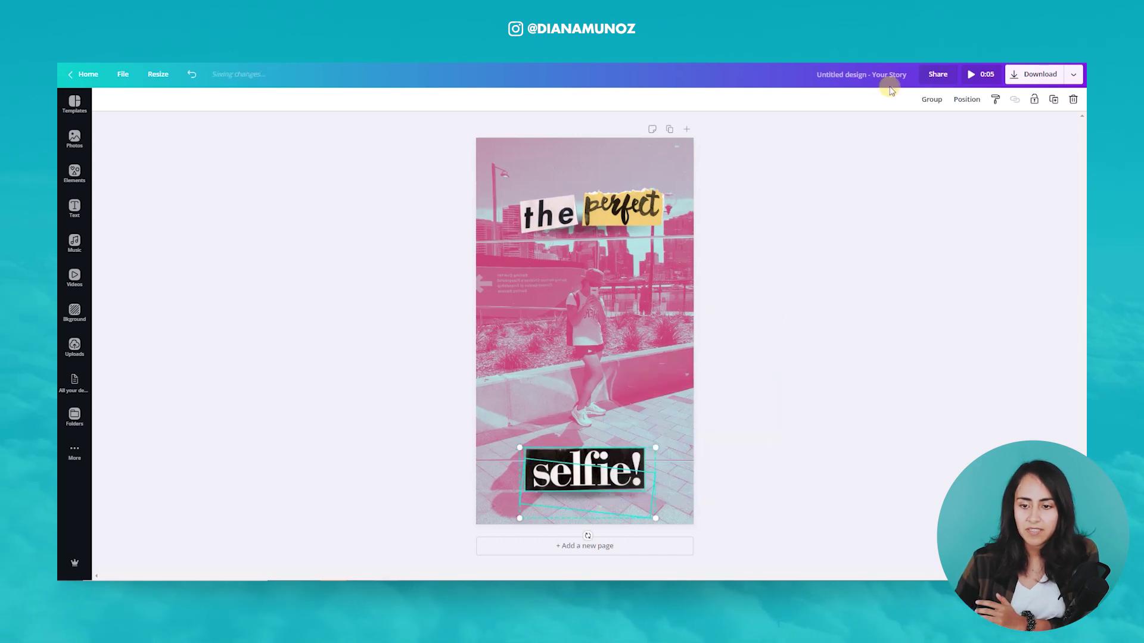
click(933, 99)
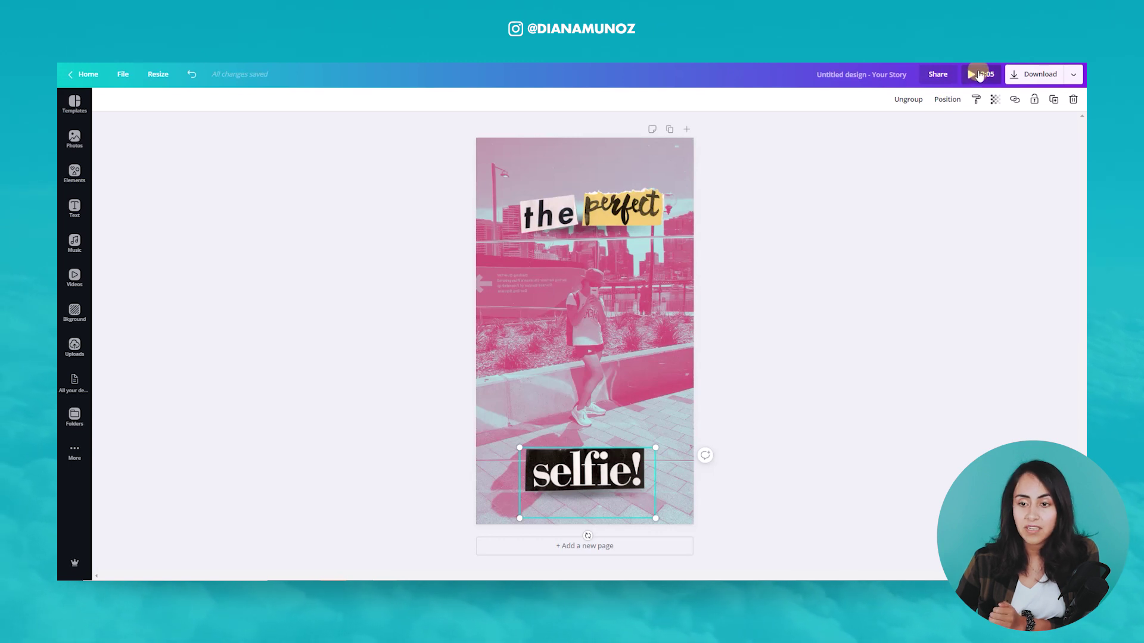
- Play the animation preview, replay it from the start to check how the grouped words appear, and return to the editor
click(979, 75)
drag(529, 497, 464, 499)
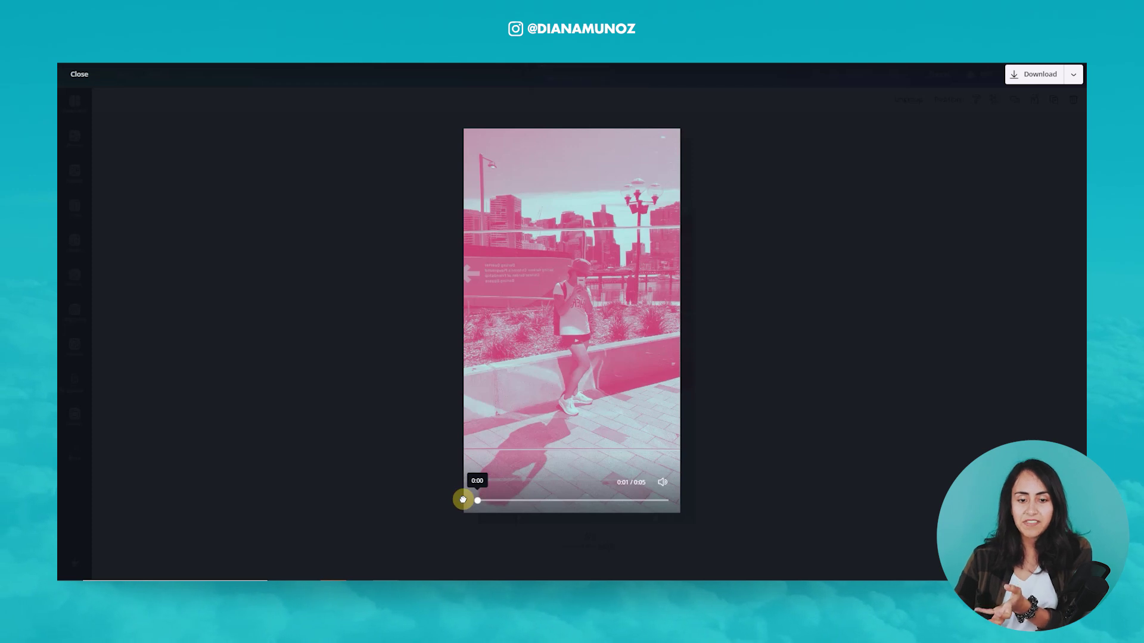
click(462, 499)
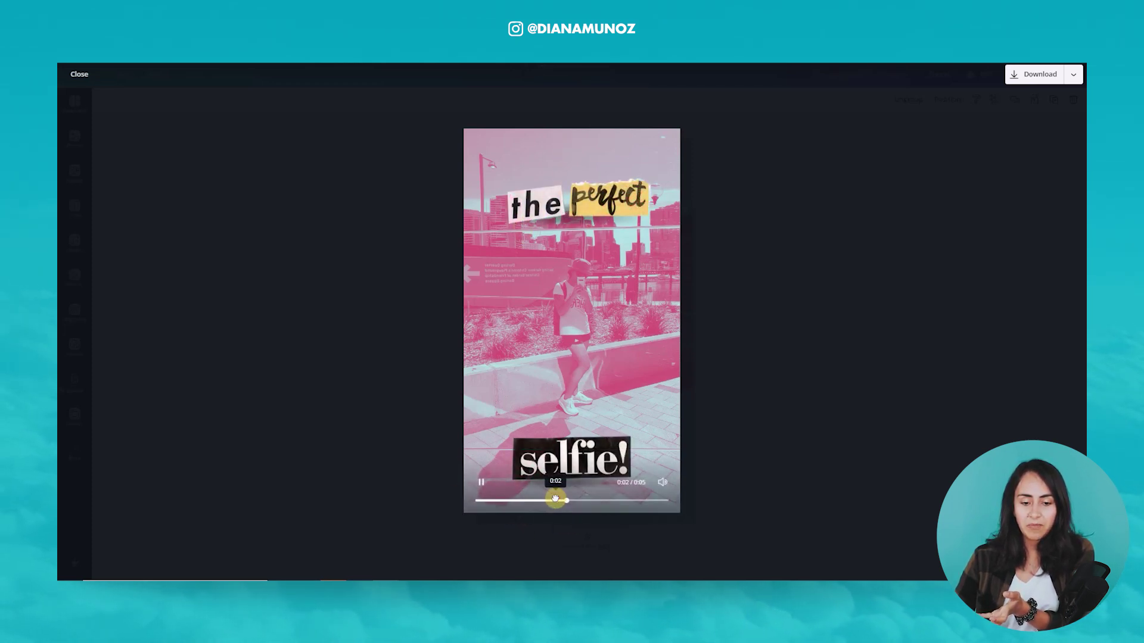
click(475, 501)
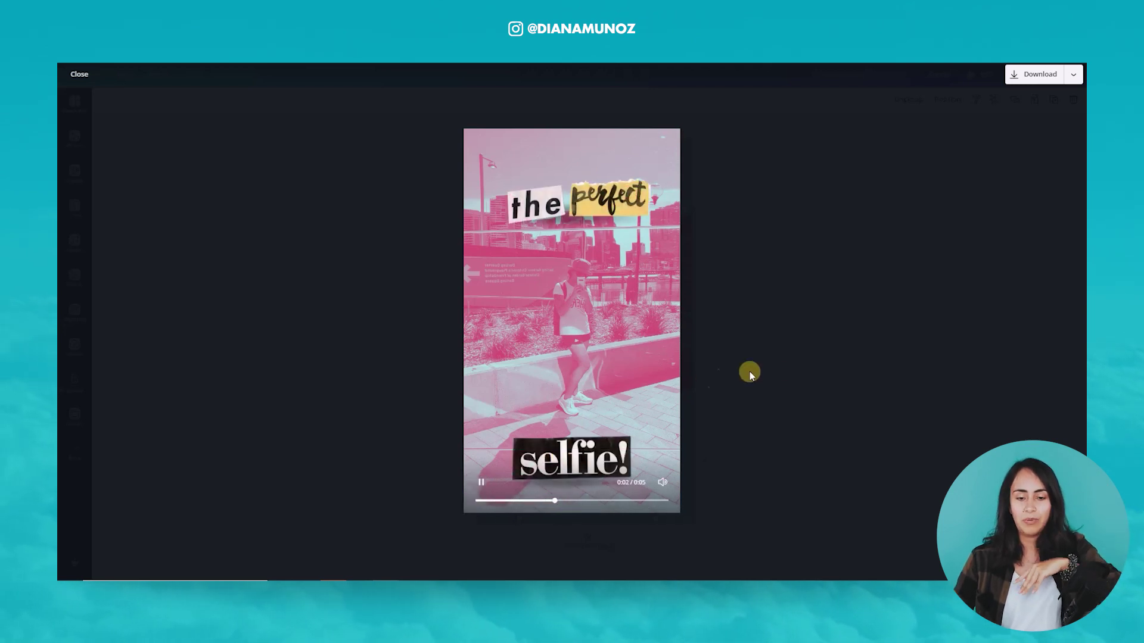
click(789, 375)
click(790, 379)
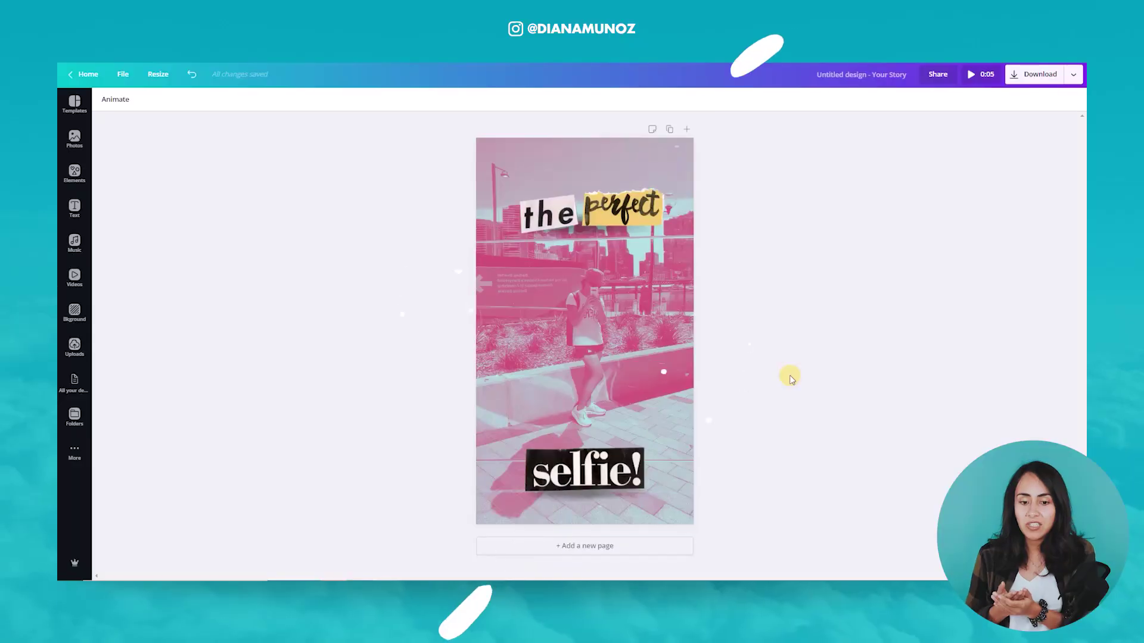
- Add a blank second page without the copied background photo and insert the uploaded photo of the woman sitting on rocks near a seagull
click(612, 544)
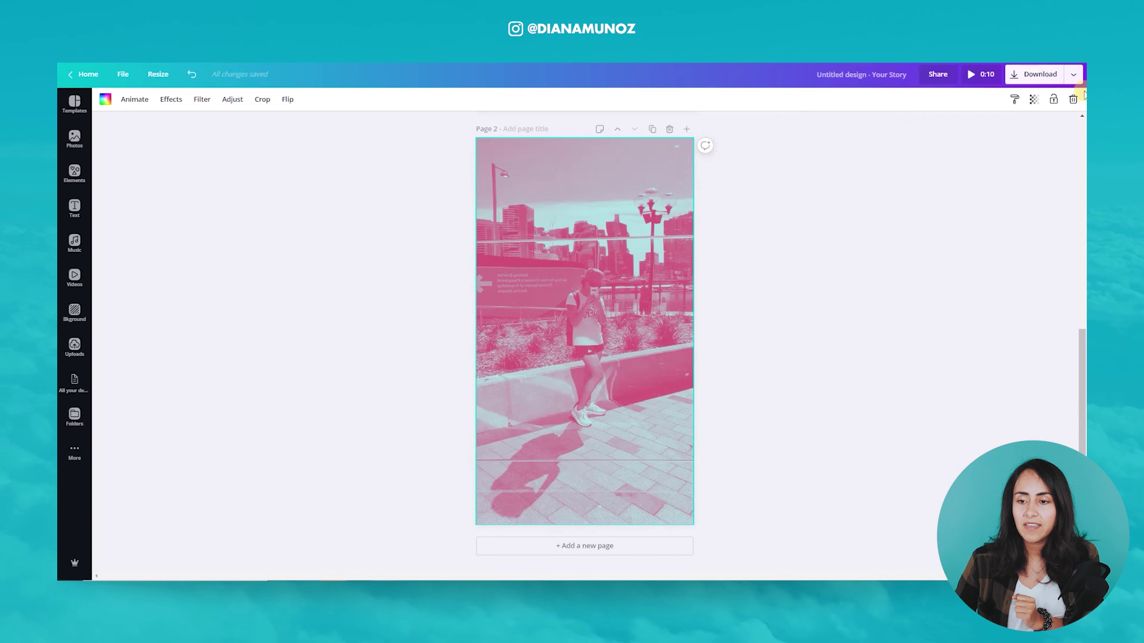
click(1074, 98)
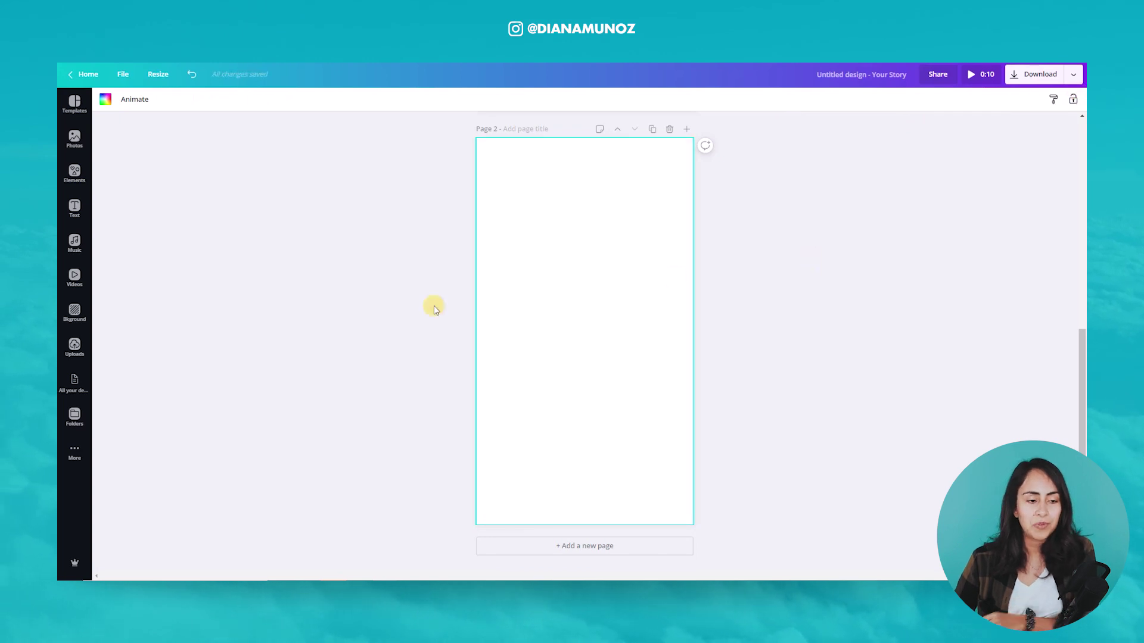
click(84, 343)
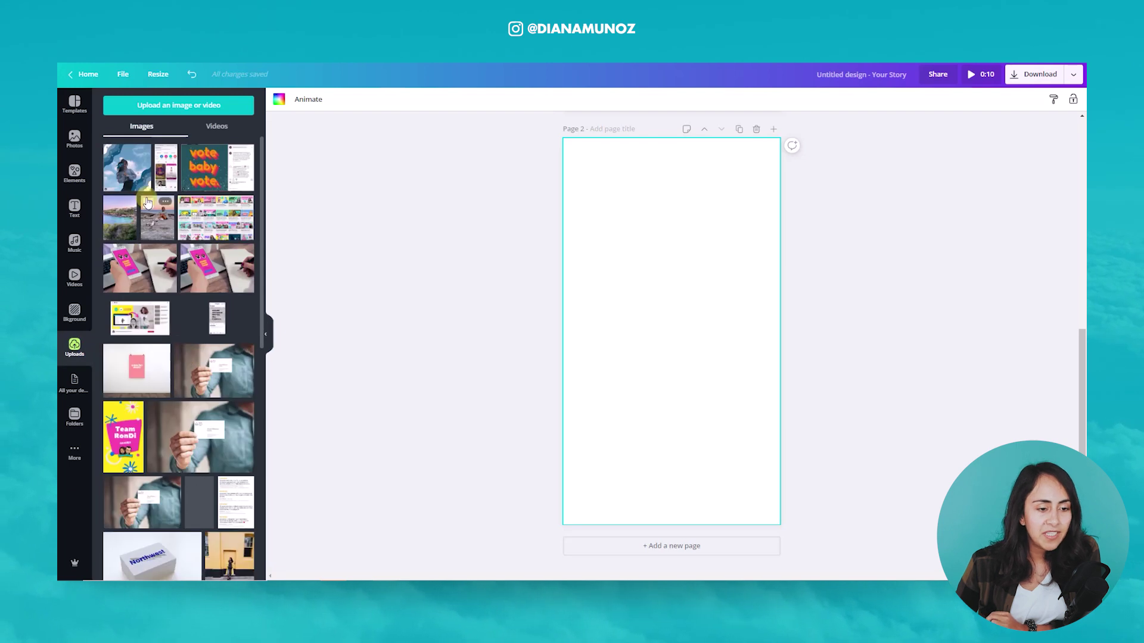
drag(156, 218, 396, 286)
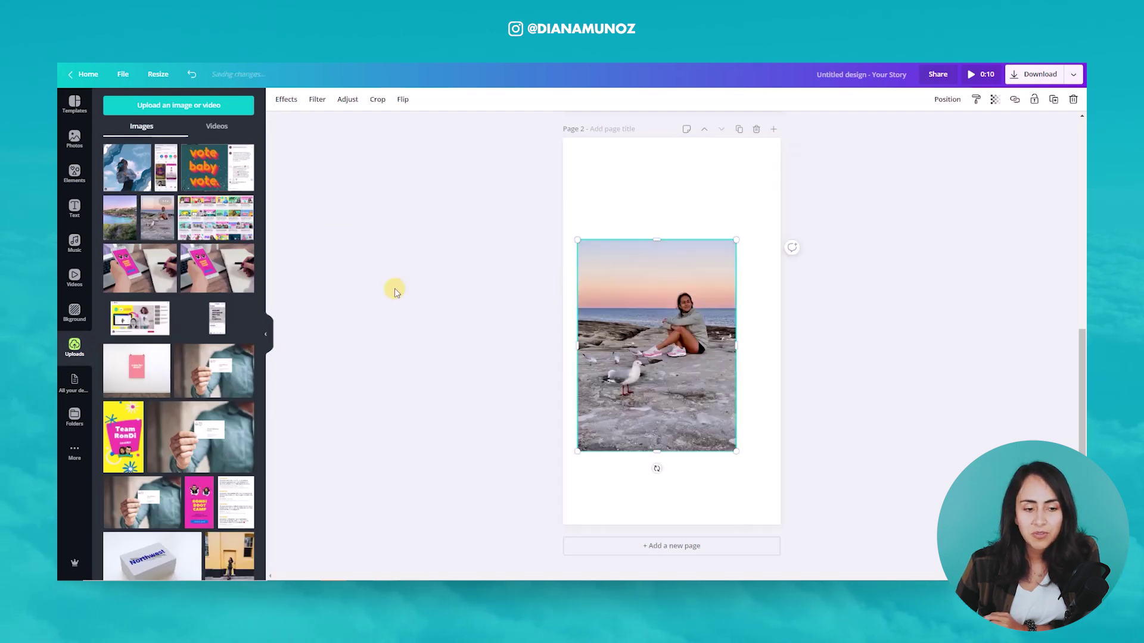
- Make the seaside photo fill page 2 as its background, framed to keep both the seated woman and the seagull in view
click(265, 334)
drag(569, 361, 556, 430)
drag(638, 314, 820, 178)
drag(663, 349, 631, 349)
click(608, 147)
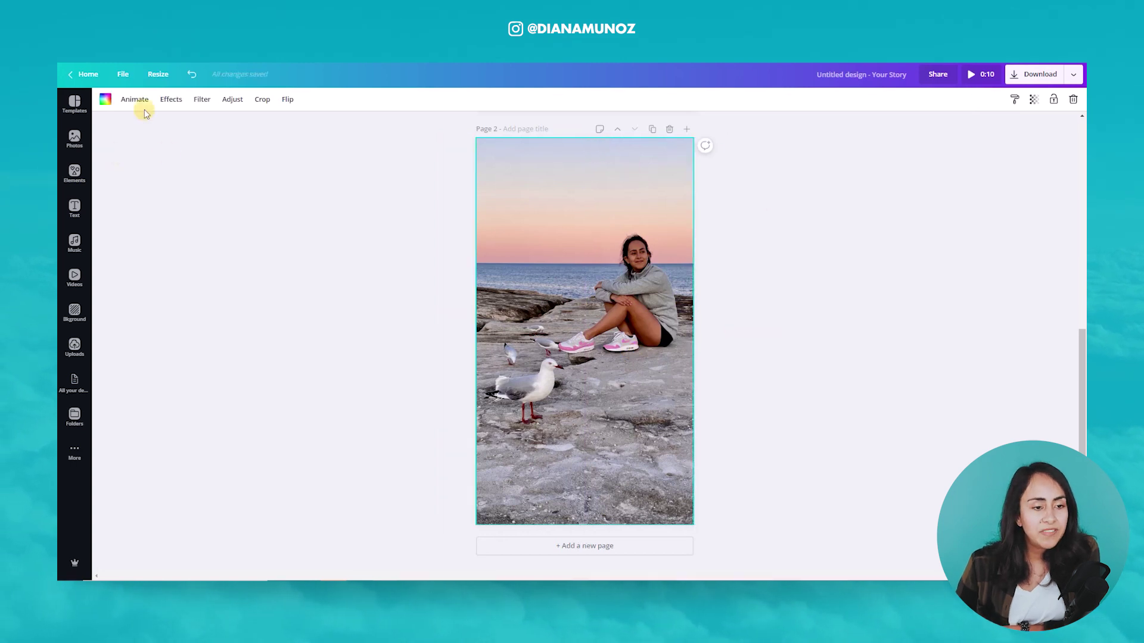
- Apply the Amber duotone effect to the page 2 photo
click(173, 99)
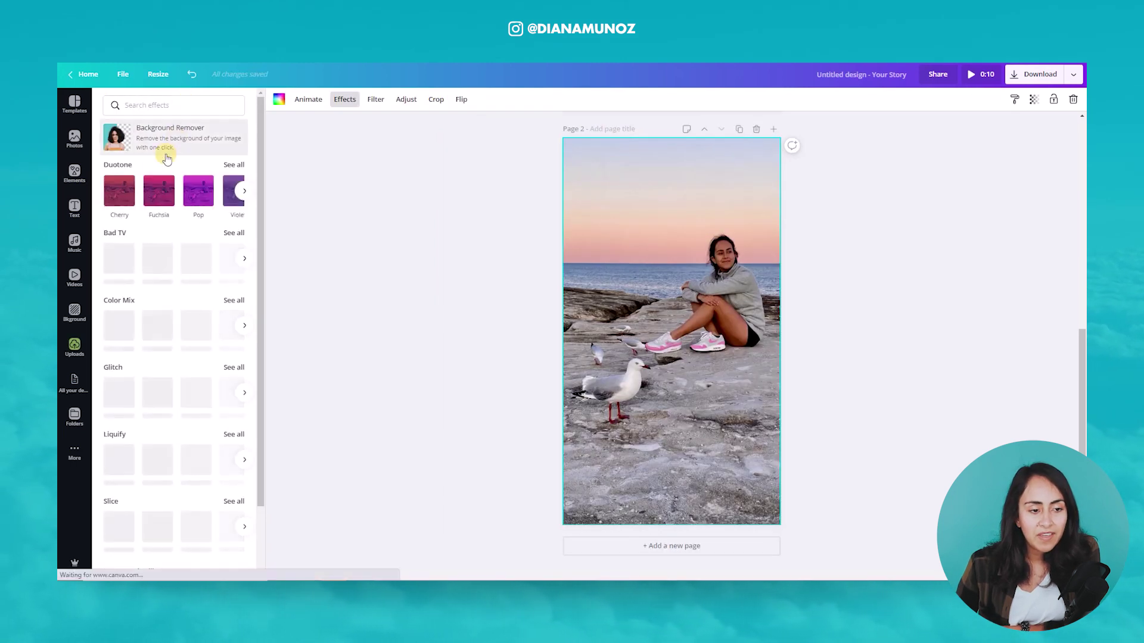
click(242, 167)
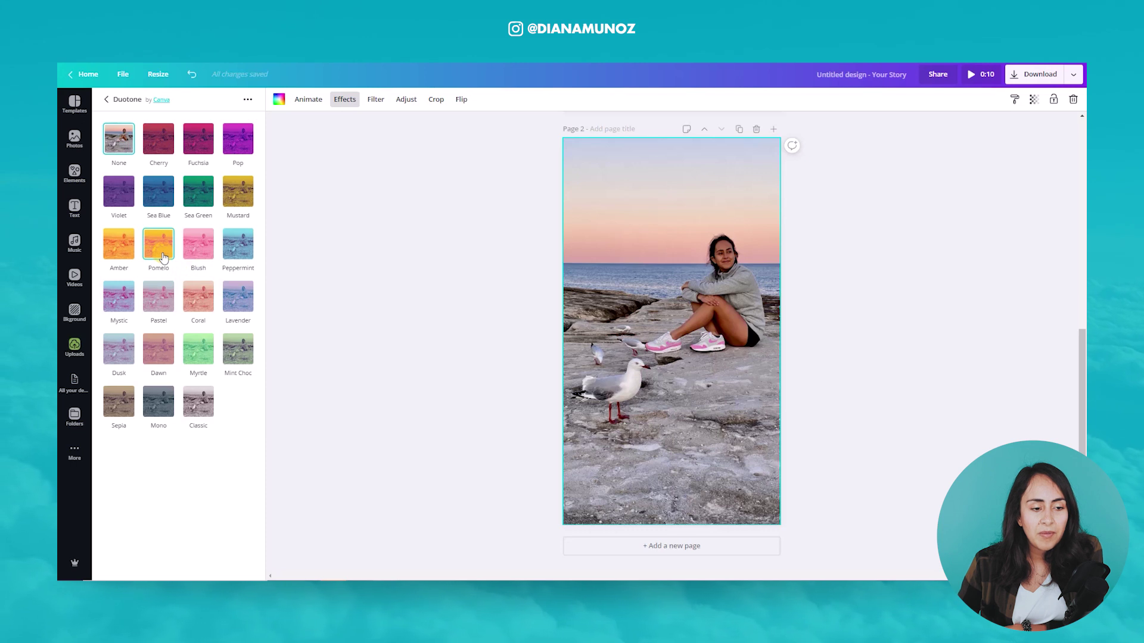
click(116, 241)
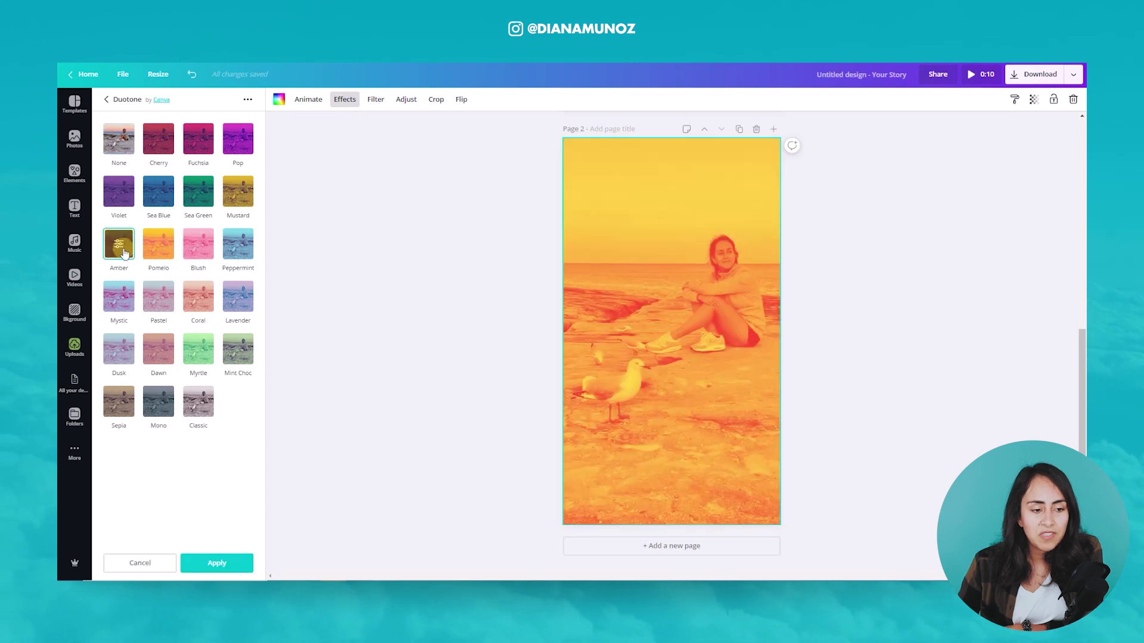
click(229, 564)
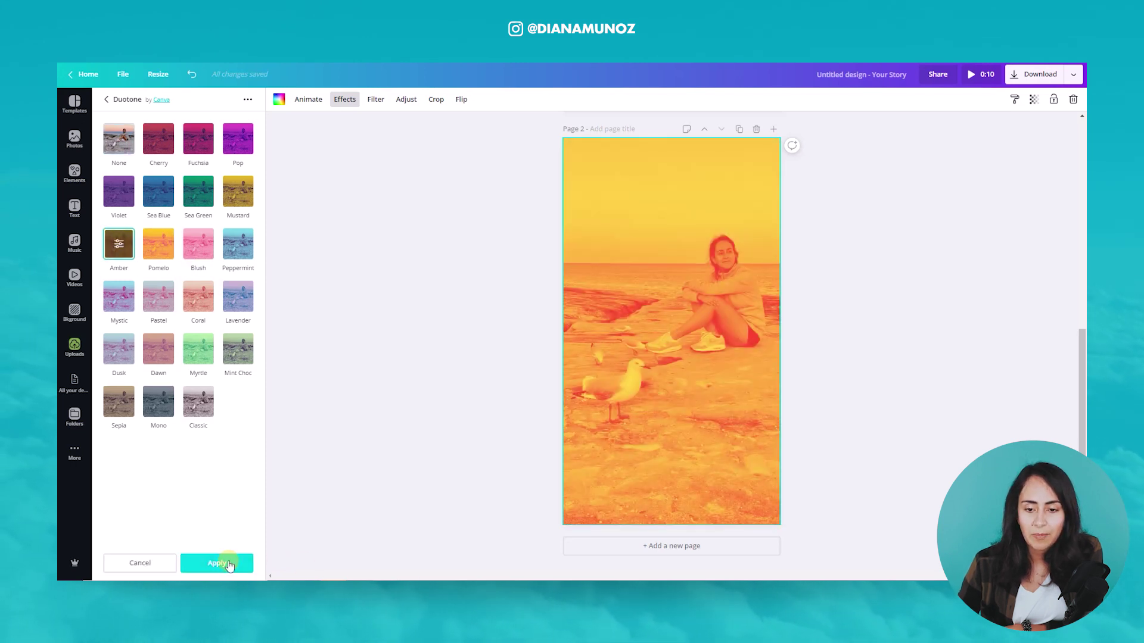
- Search the photo library for "collagepro", replacing the previous "shadow" search
click(75, 139)
click(159, 105)
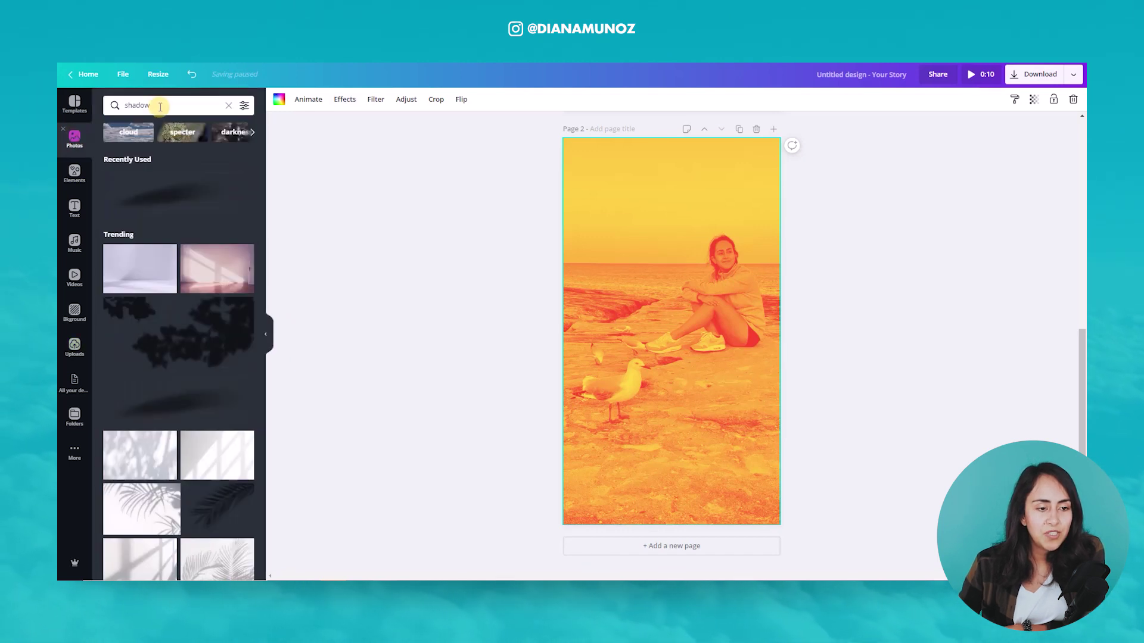
drag(152, 106, 104, 110)
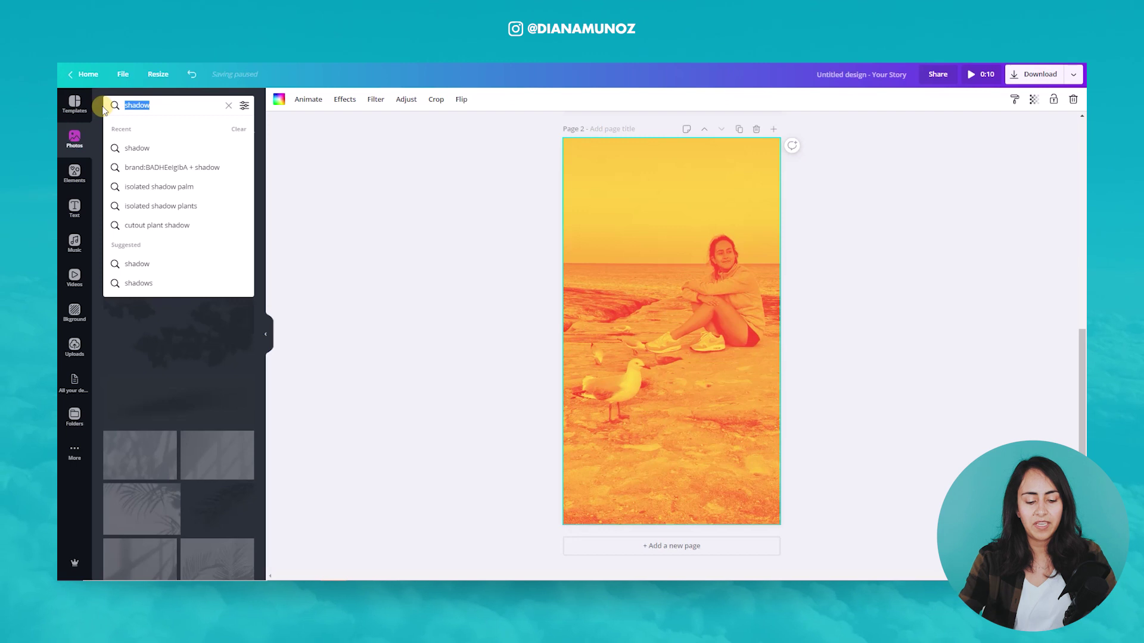
text(col)
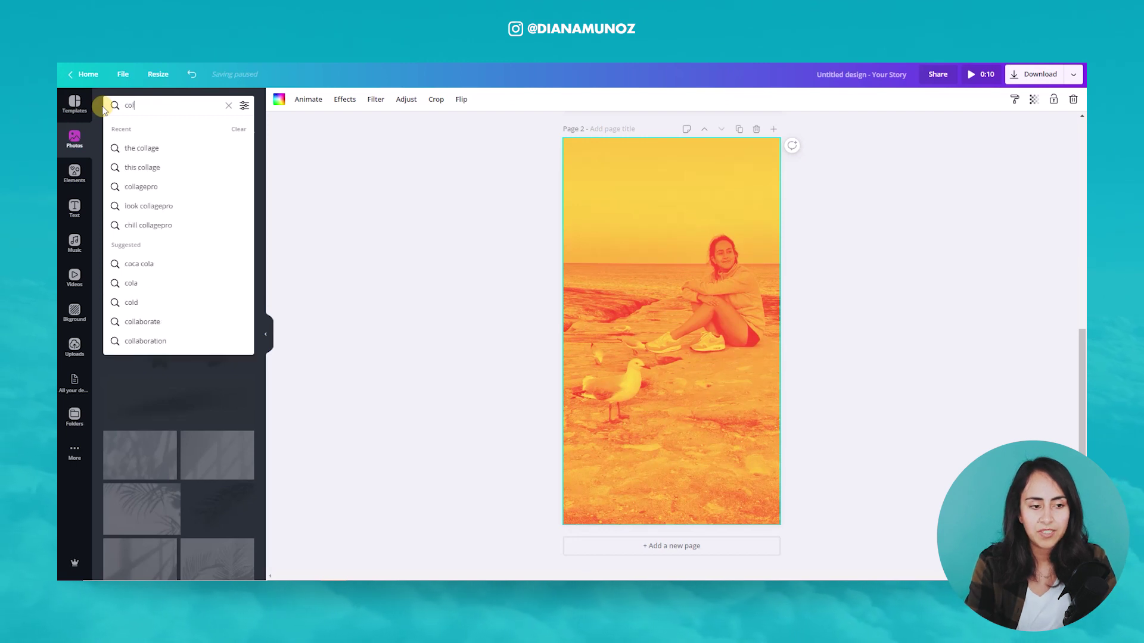
text(lagepro)
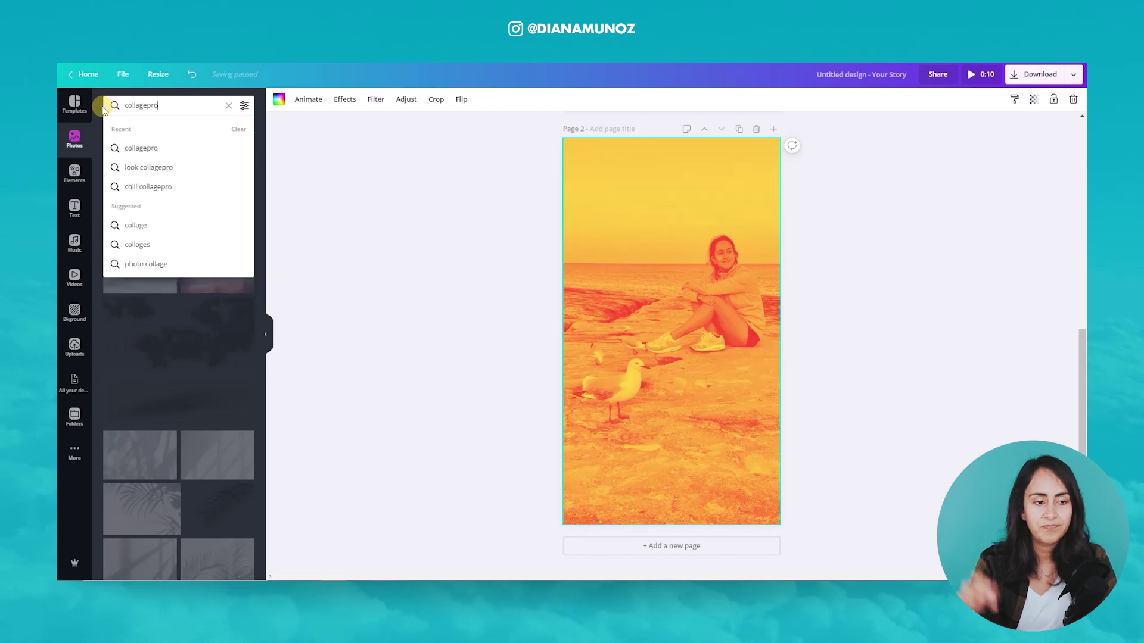
key(Return)
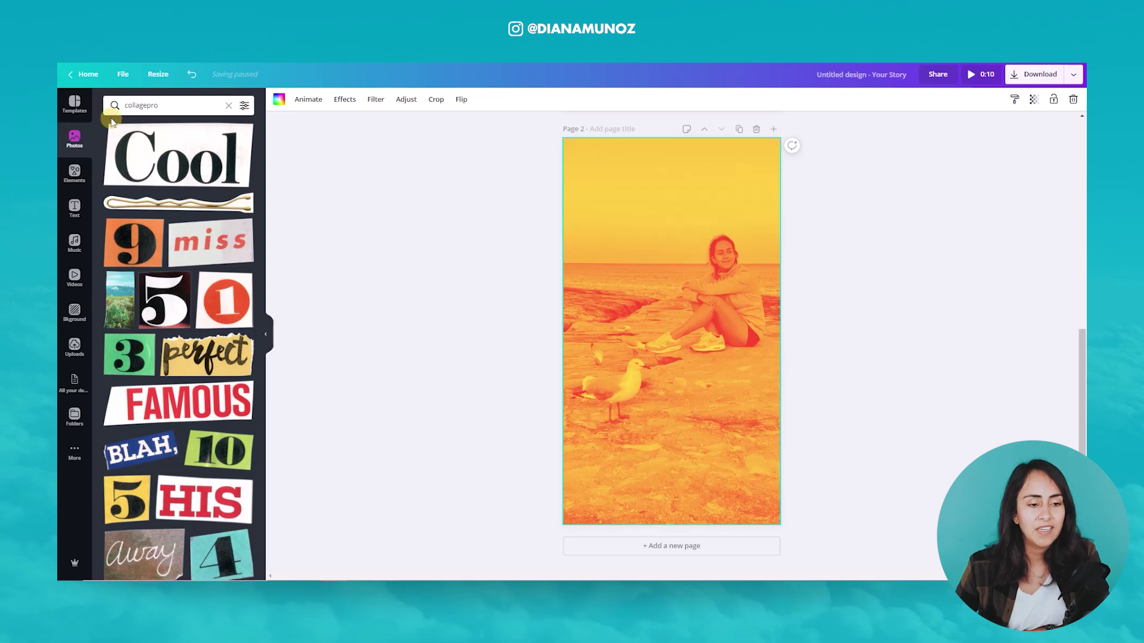
- Add the pink "MORNING" and torn-paper "chill" word cutouts to page 2
scroll(166, 423, down, 8)
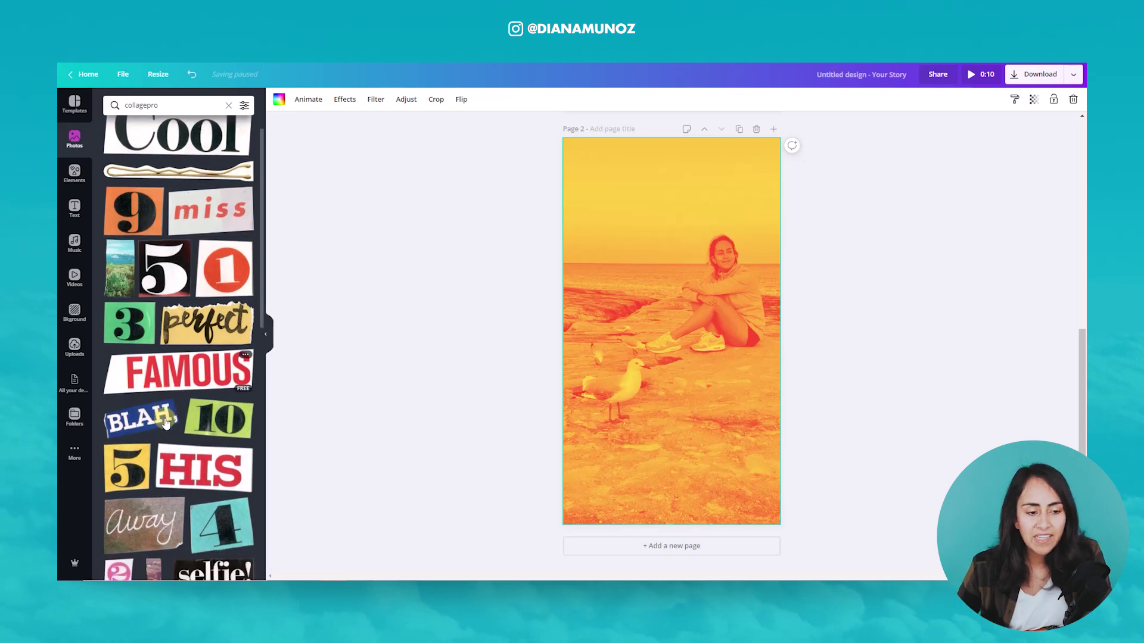
scroll(166, 423, down, 4)
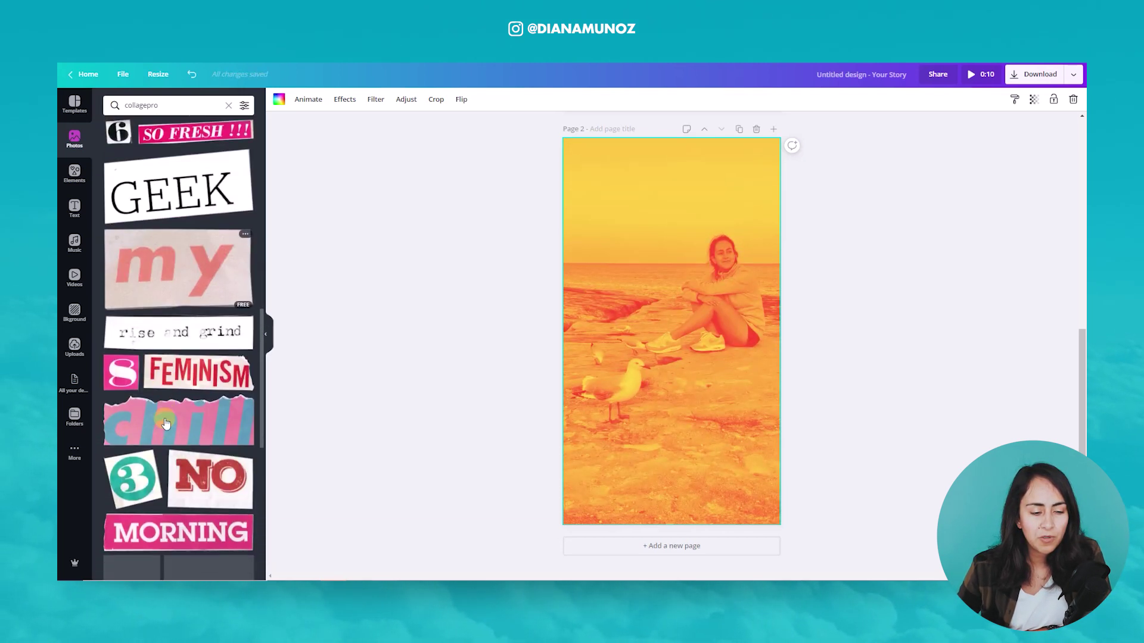
click(167, 492)
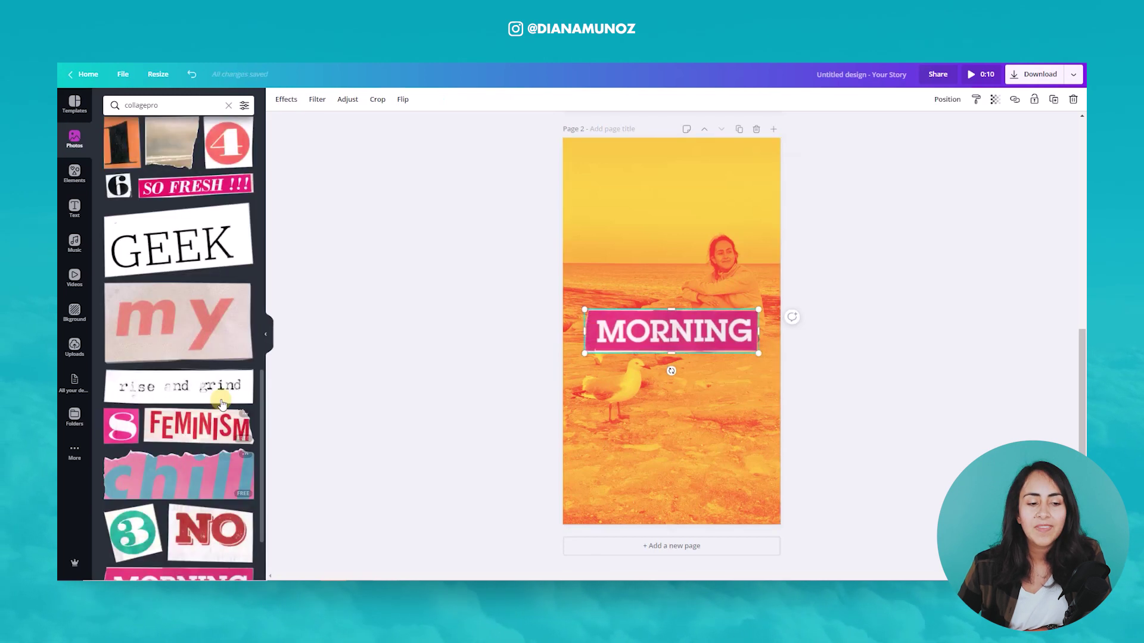
click(220, 498)
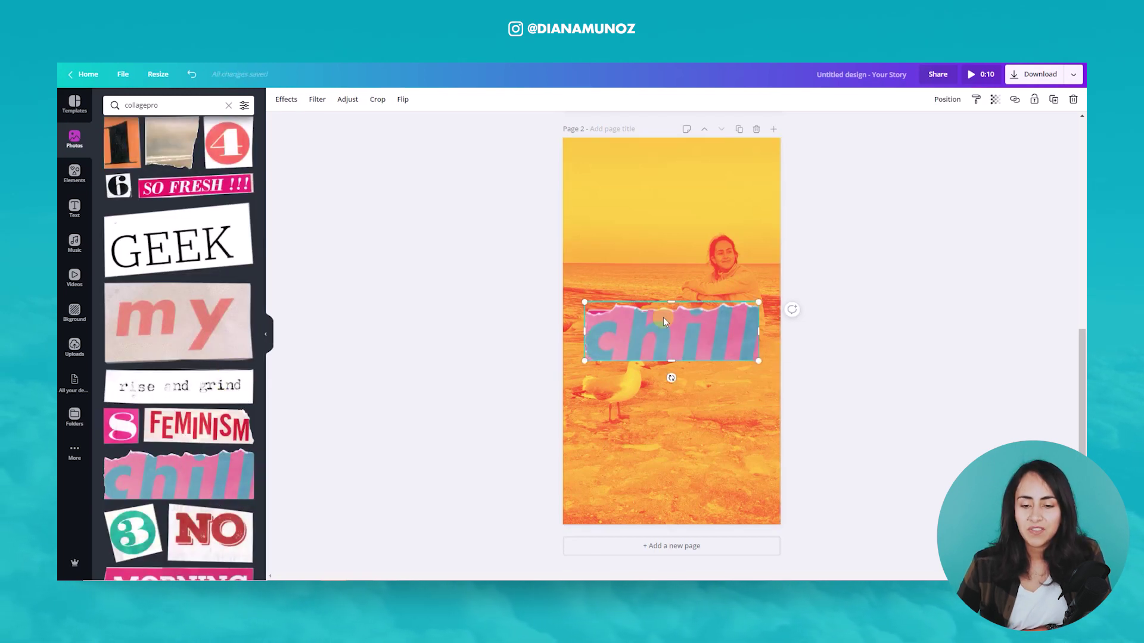
- Shrink both word cutouts, placing "MORNING" in the sky above the woman and "chill" partly cut off by the page's bottom edge
drag(766, 303, 728, 315)
drag(676, 348, 692, 505)
drag(697, 337, 701, 188)
drag(767, 172, 700, 187)
- Ungroup the "selfie!" cutout on page 1 and copy its shadow onto page 2
scroll(831, 293, up, 5)
click(684, 334)
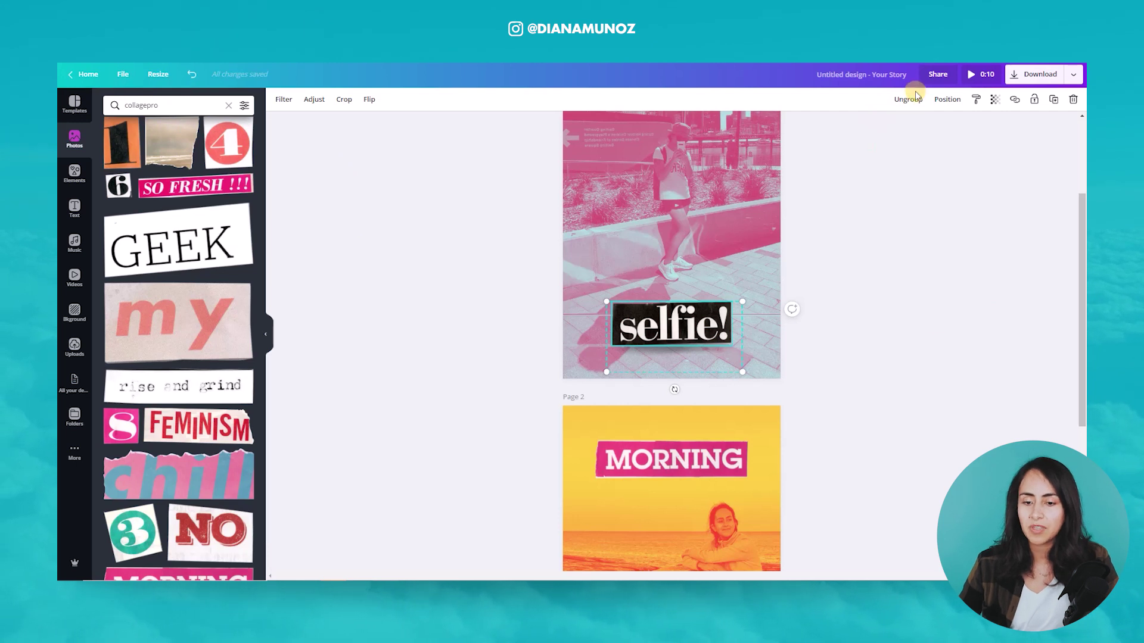
click(910, 181)
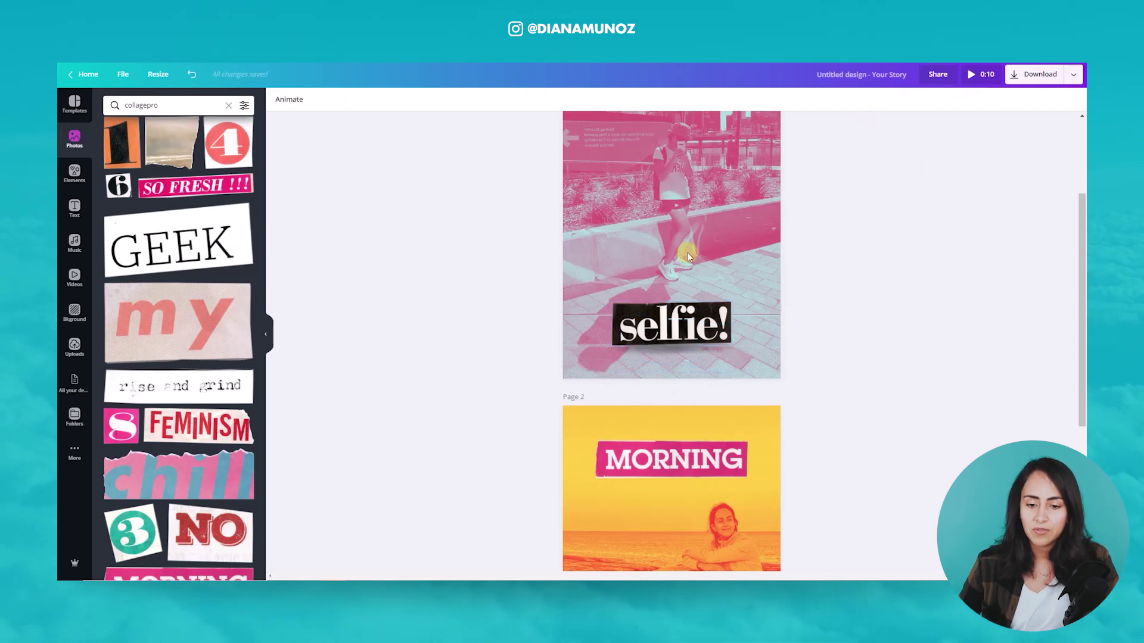
click(688, 352)
right_click(689, 352)
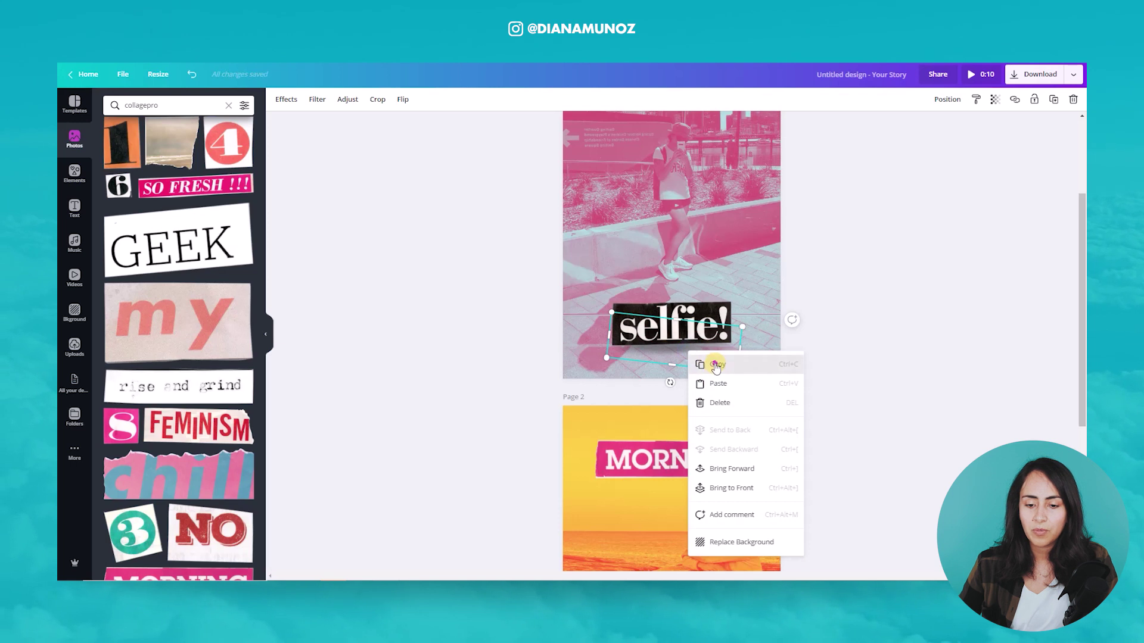
click(716, 365)
scroll(715, 367, down, 3)
right_click(697, 395)
click(715, 428)
scroll(872, 386, down, 3)
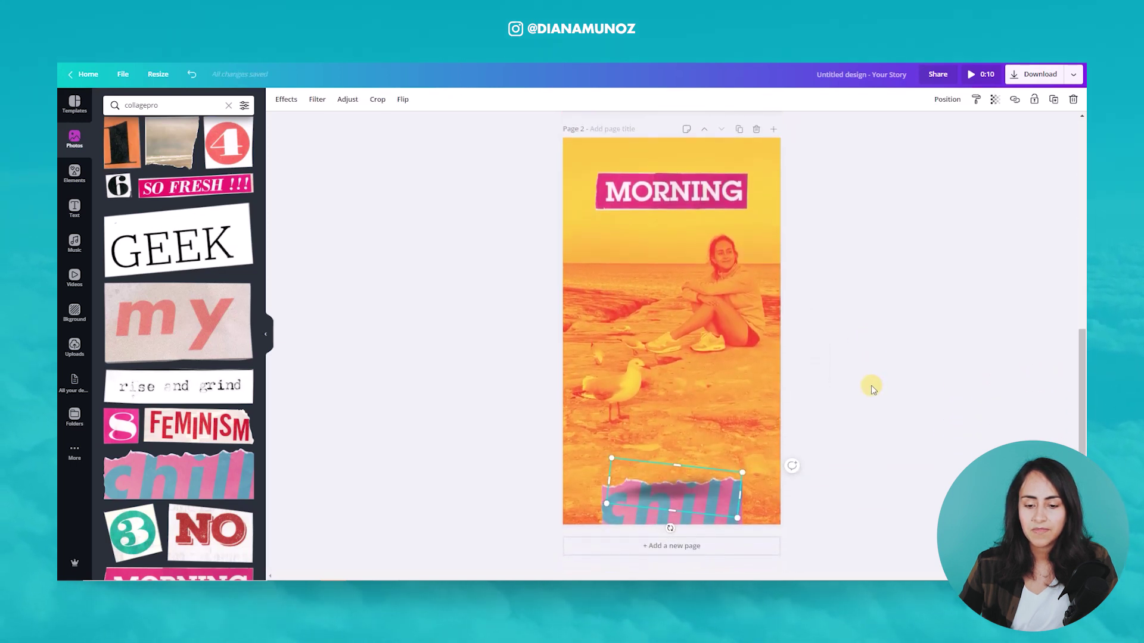
- Place the pasted shadow along the lower edge of "MORNING" and send it backward behind the word
drag(685, 504, 677, 208)
click(947, 99)
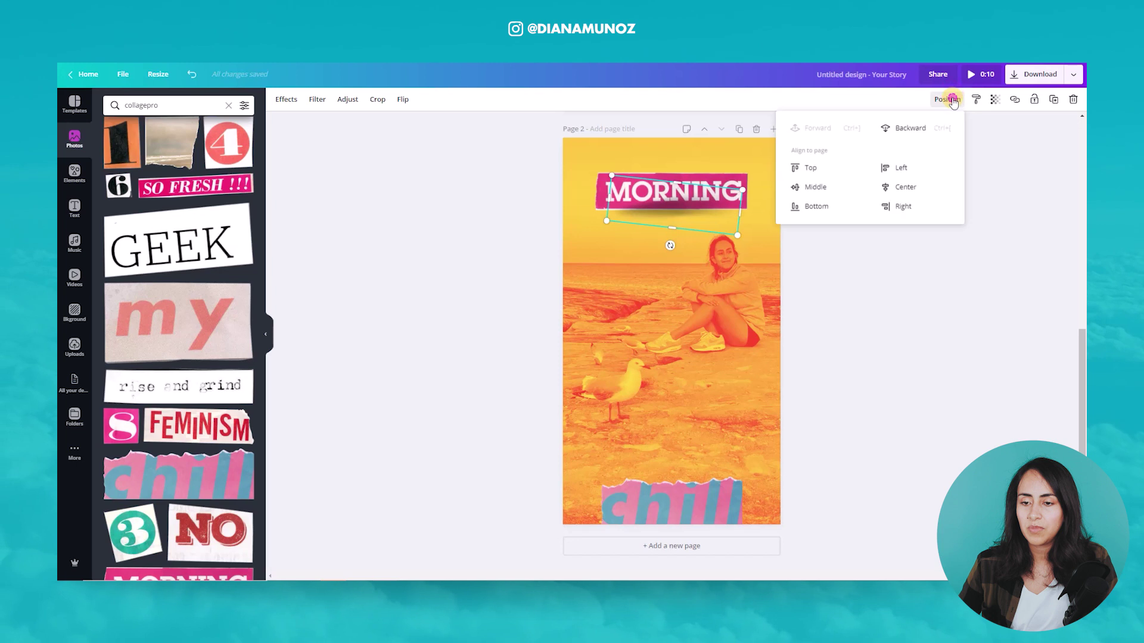
click(942, 133)
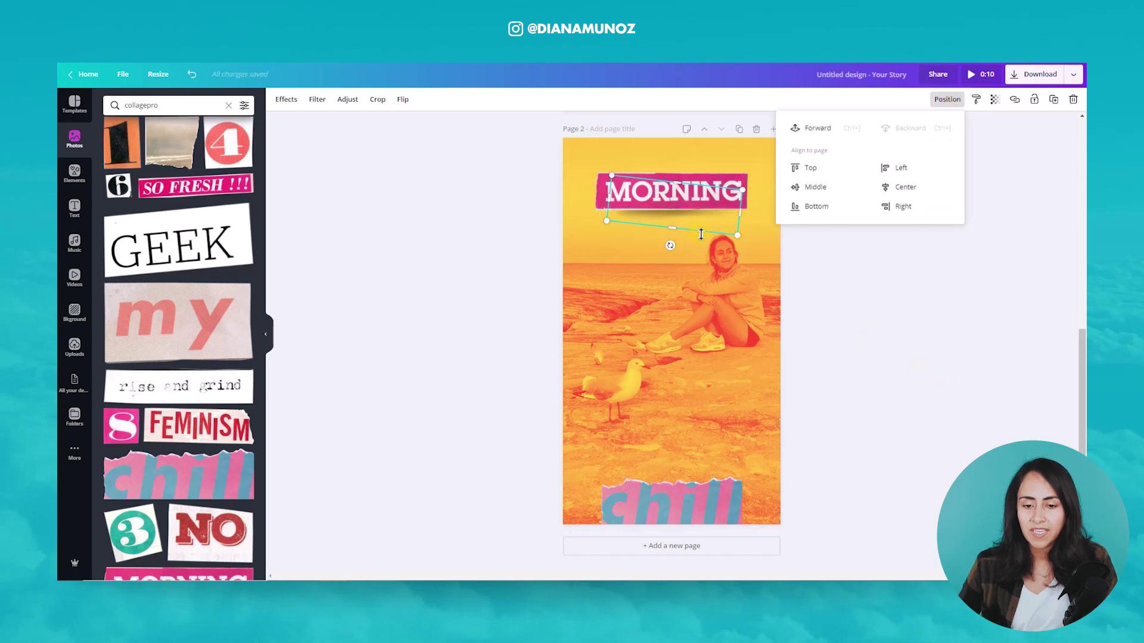
drag(698, 223, 666, 223)
click(798, 214)
click(667, 224)
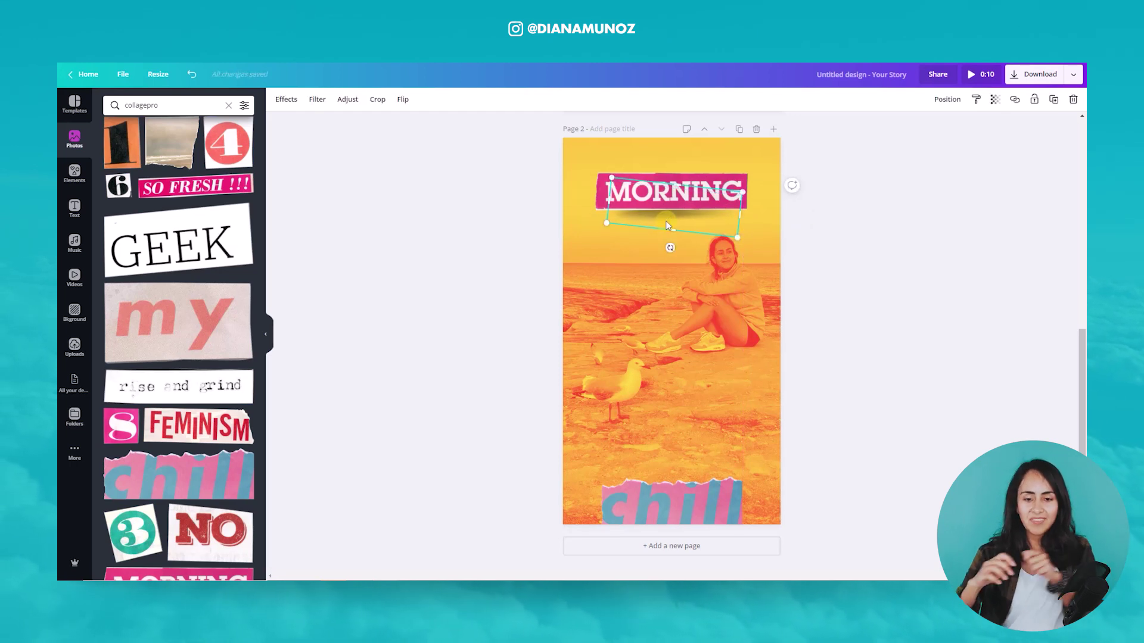
- Nudge the "chill" cutout slightly to the right along the bottom edge of page 2
click(733, 405)
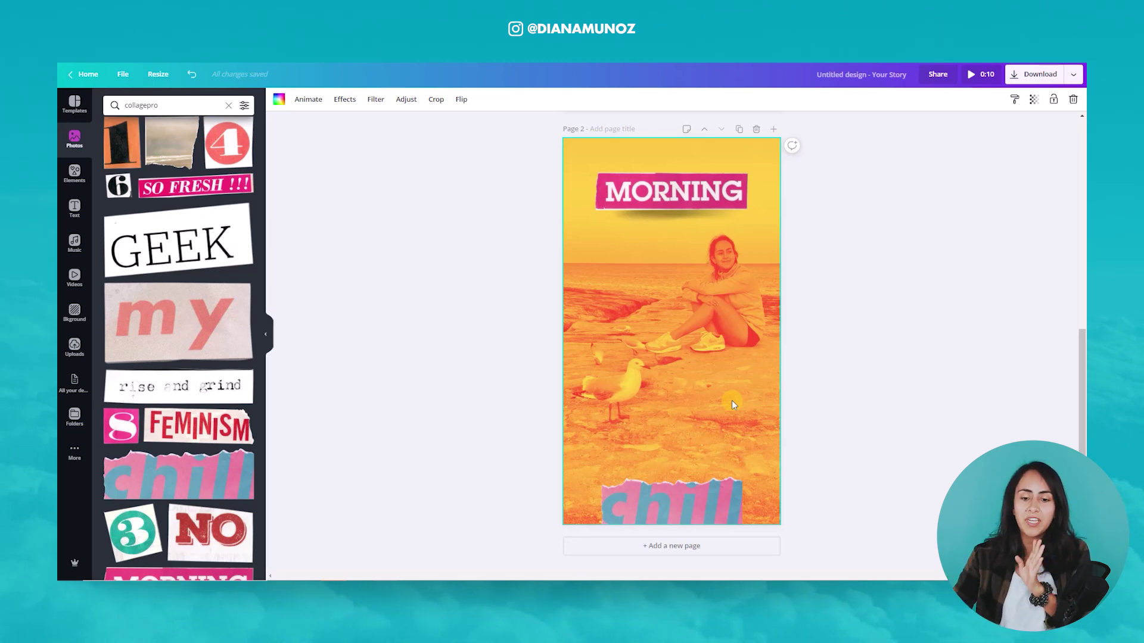
mouse_move(681, 488)
mouse_down()
mouse_move(682, 447)
mouse_move(684, 490)
mouse_up()
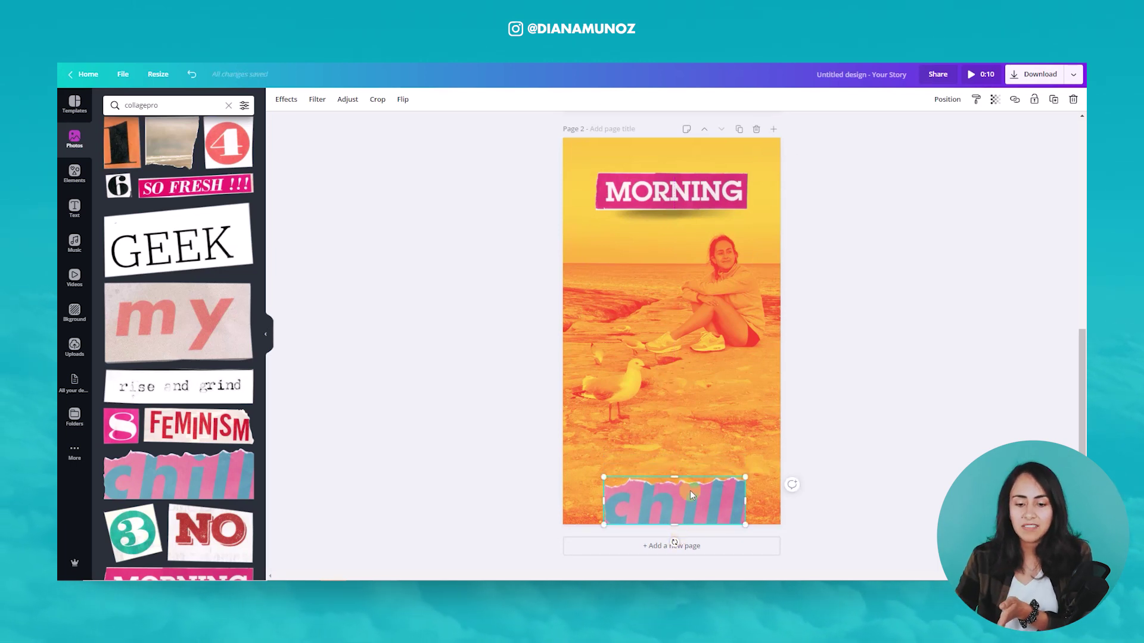
click(728, 431)
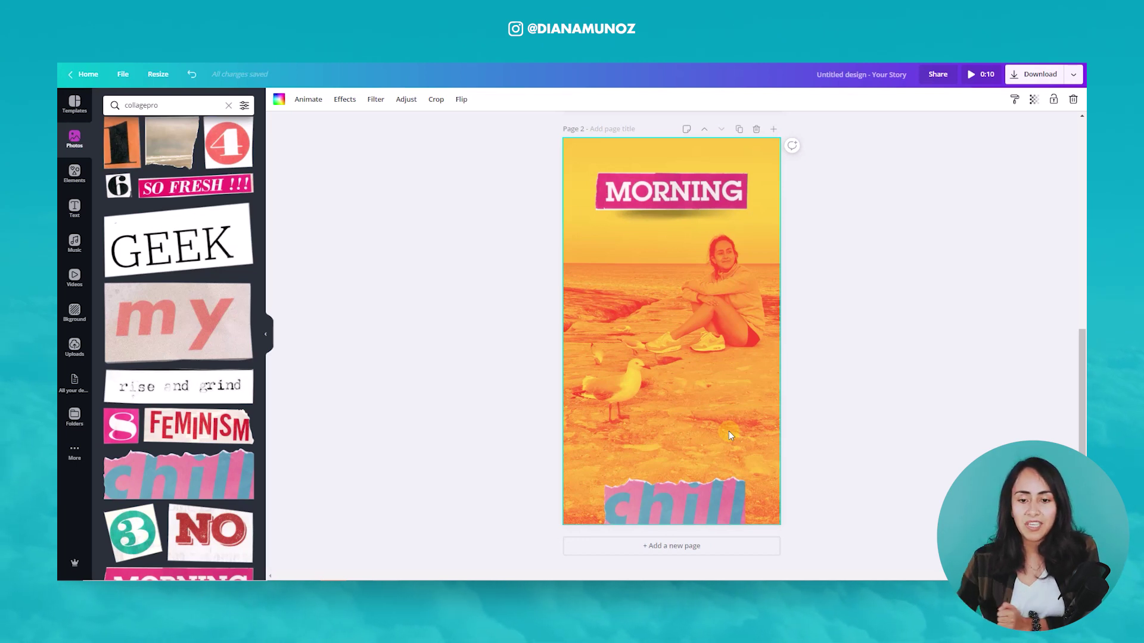
scroll(732, 418, up, 3)
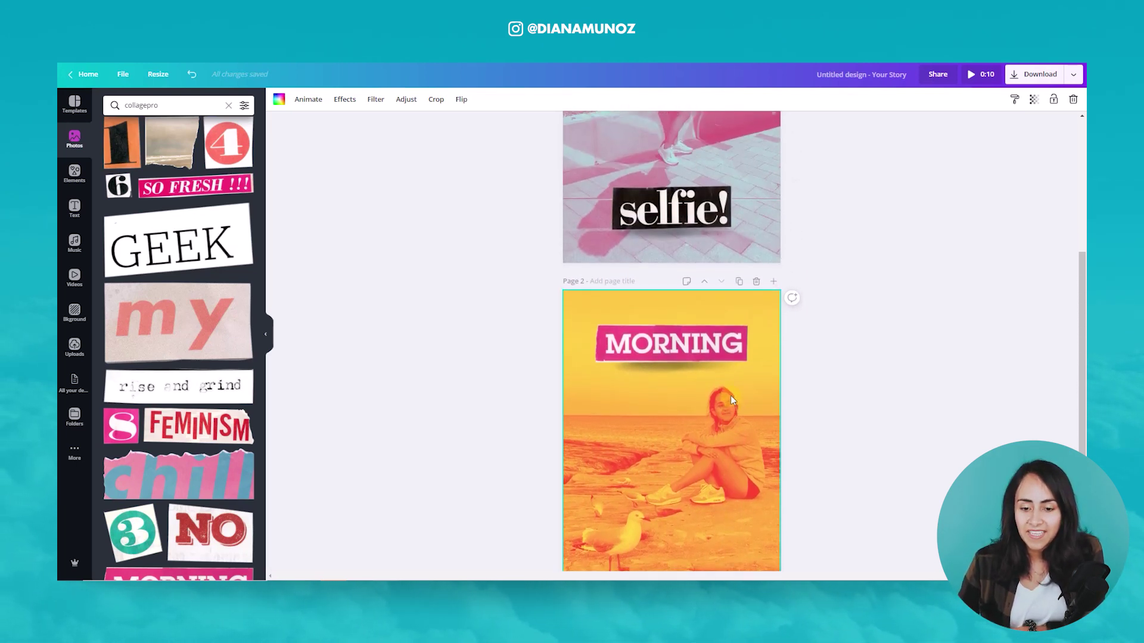
scroll(761, 427, down, 3)
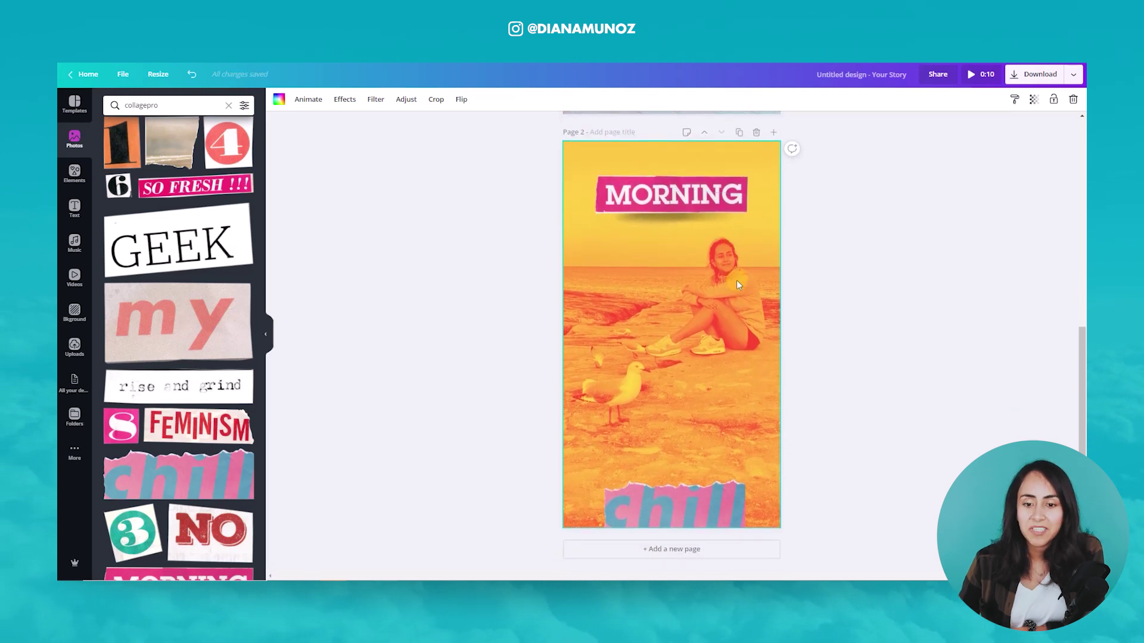
- Apply the Pan animation to page 2 only
drag(691, 202, 690, 201)
click(931, 100)
click(595, 319)
click(307, 100)
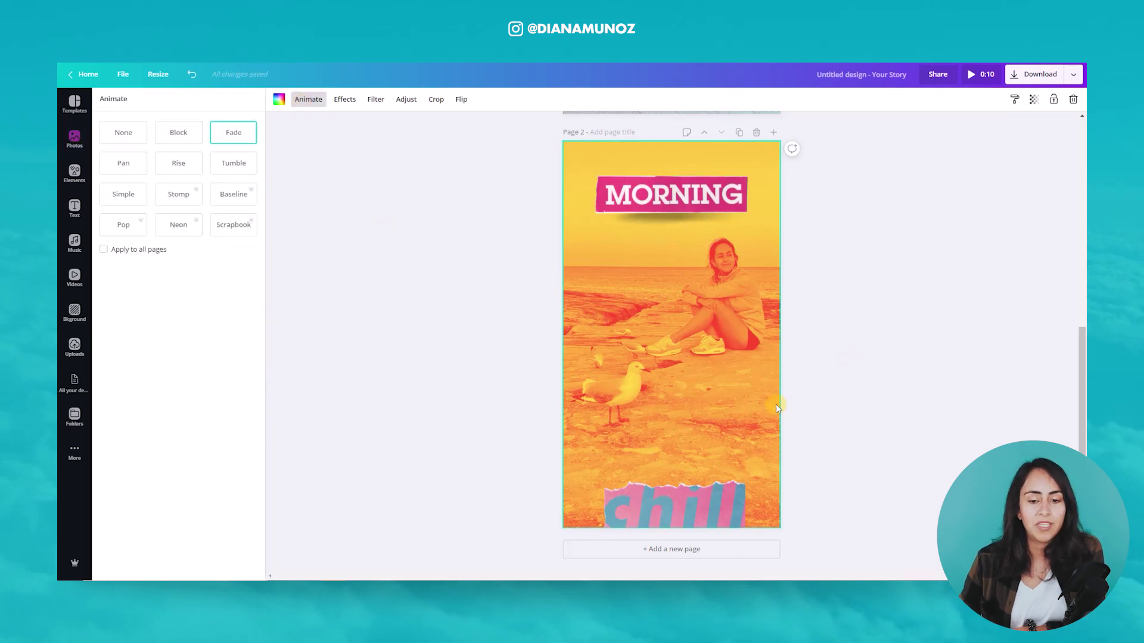
click(127, 163)
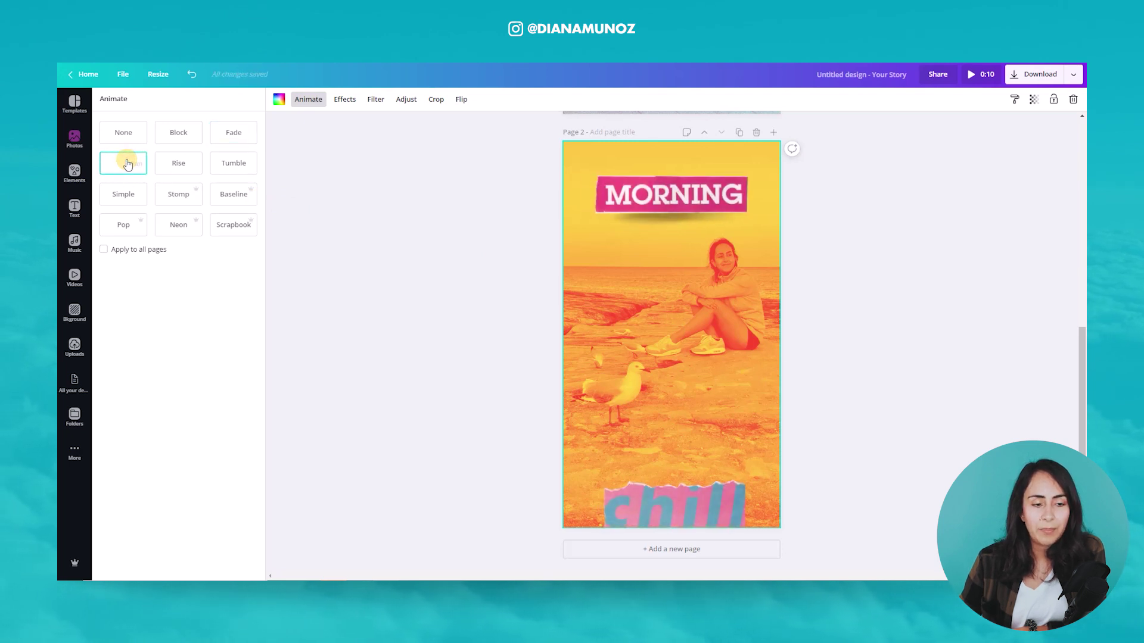
click(129, 168)
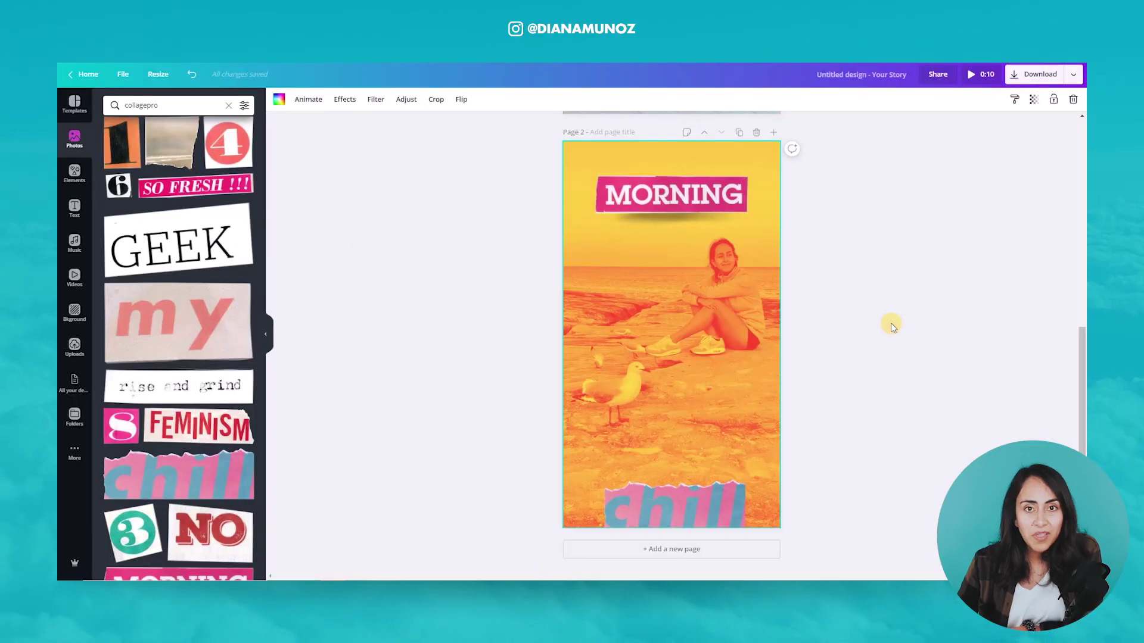
- Add a third page, remove its copied seaside background, and fill it with the uploaded photo of the bay and houses
scroll(871, 317, down, 1)
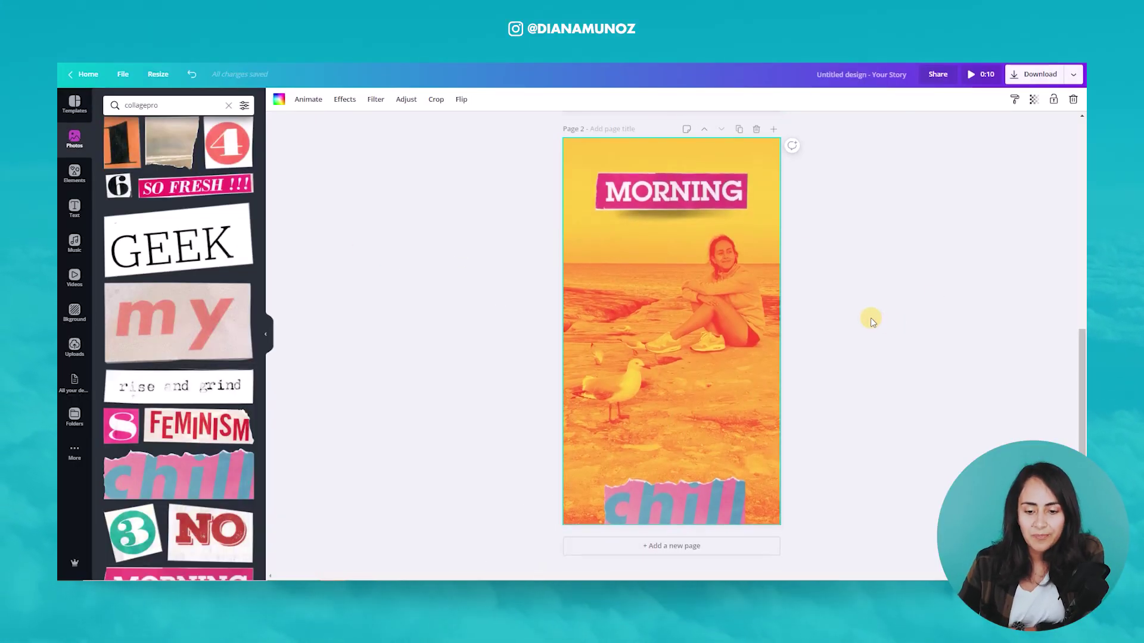
click(749, 554)
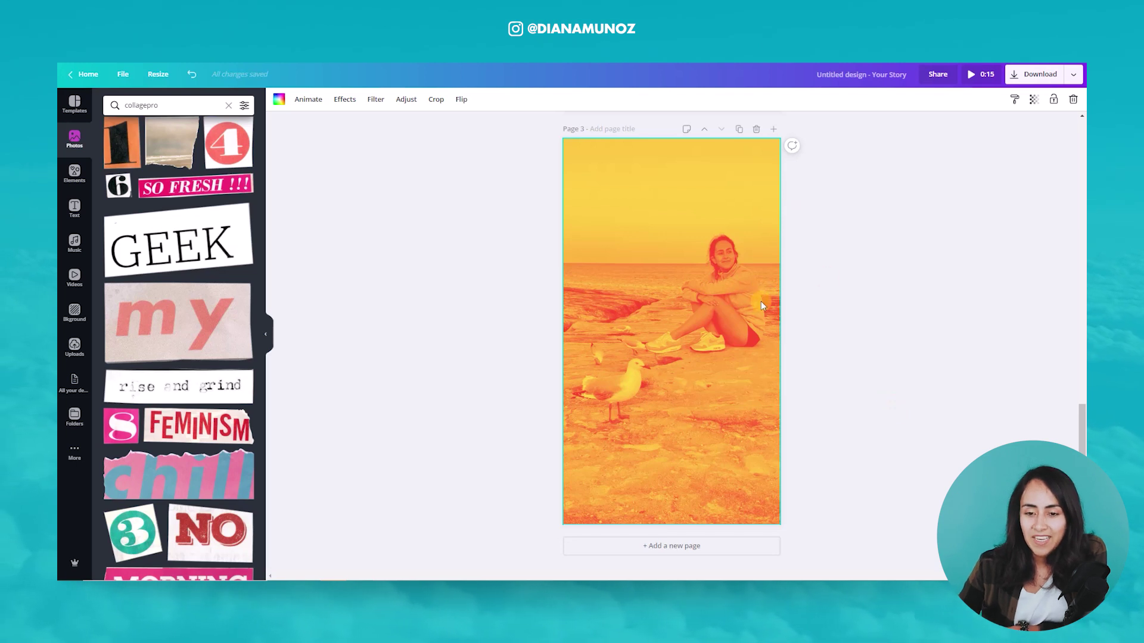
click(1073, 99)
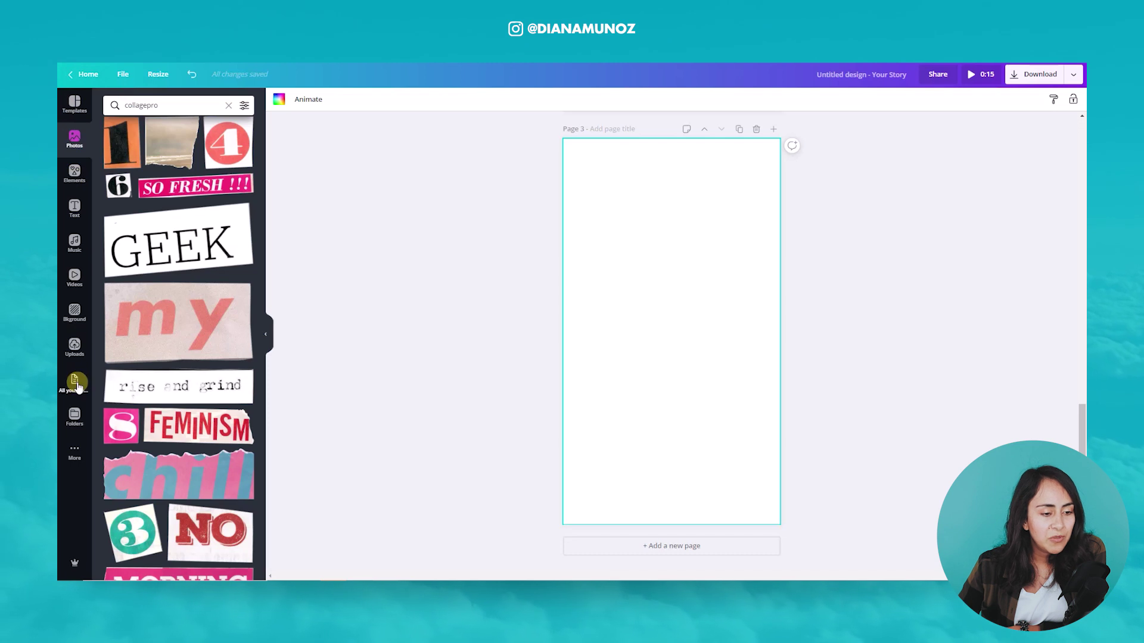
click(76, 357)
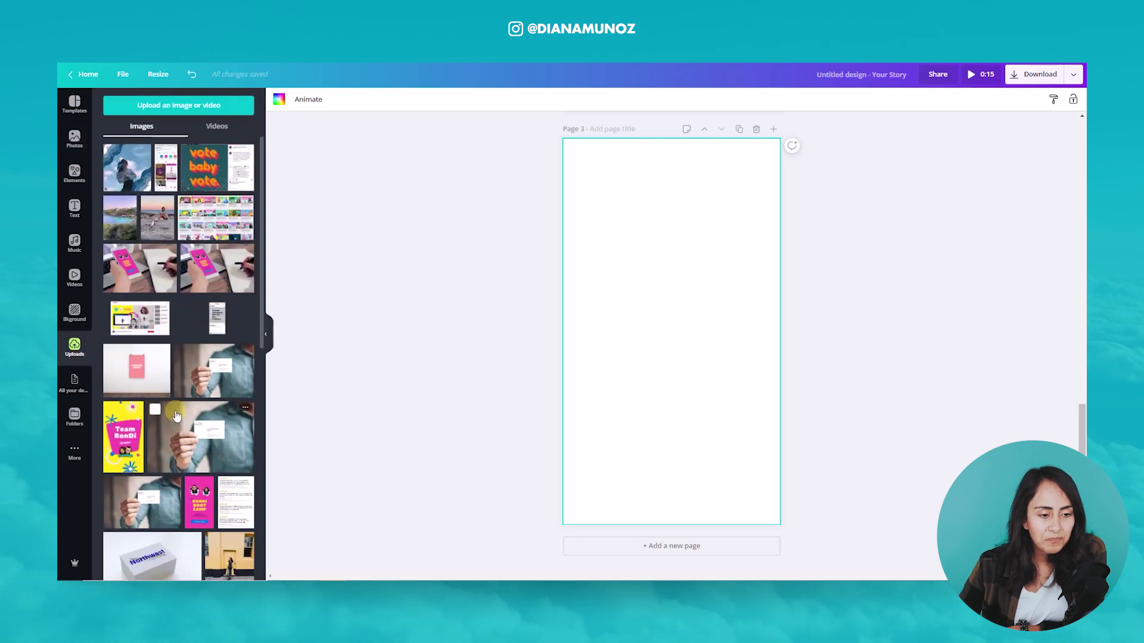
drag(121, 225, 581, 269)
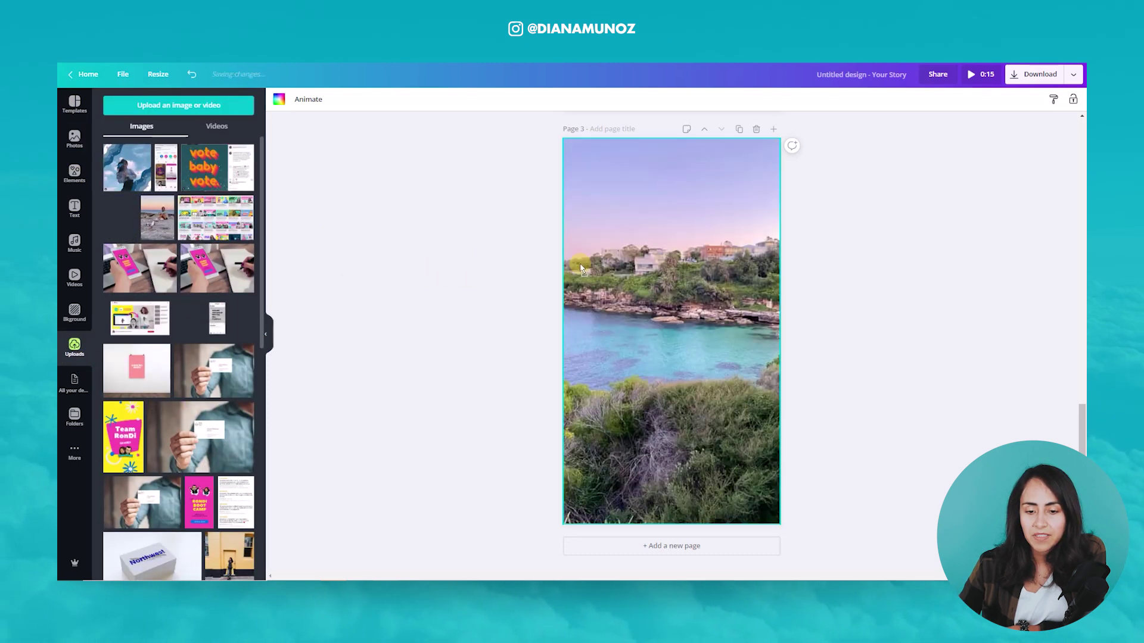
click(265, 334)
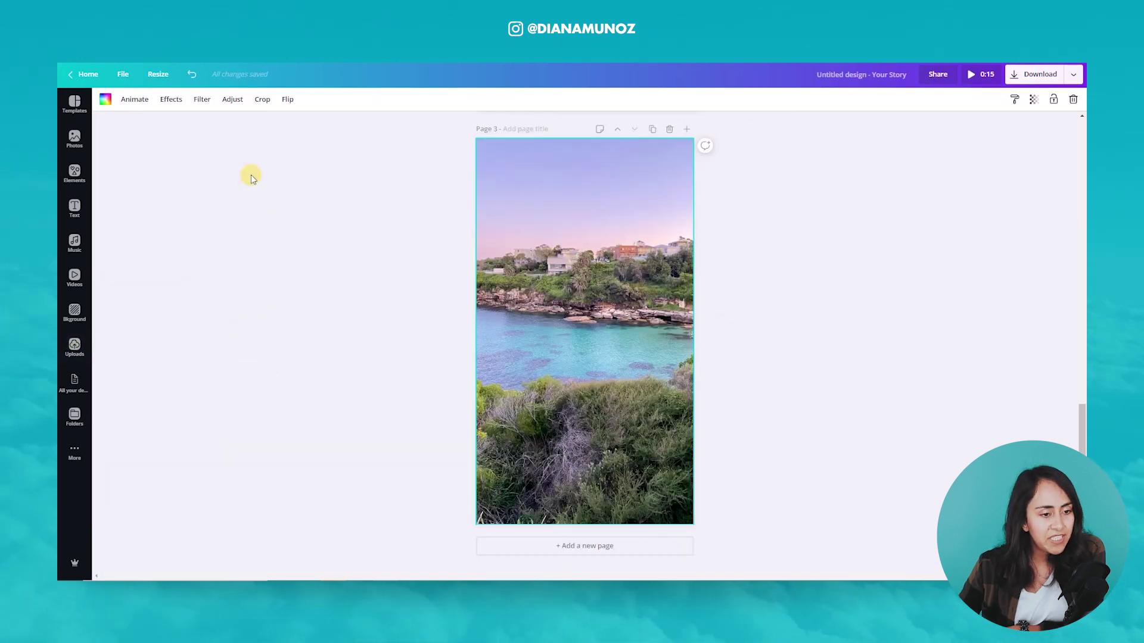
- Add the torn beach photo cutout from the collagepro results and place it in the upper-left corner of page 3
click(74, 139)
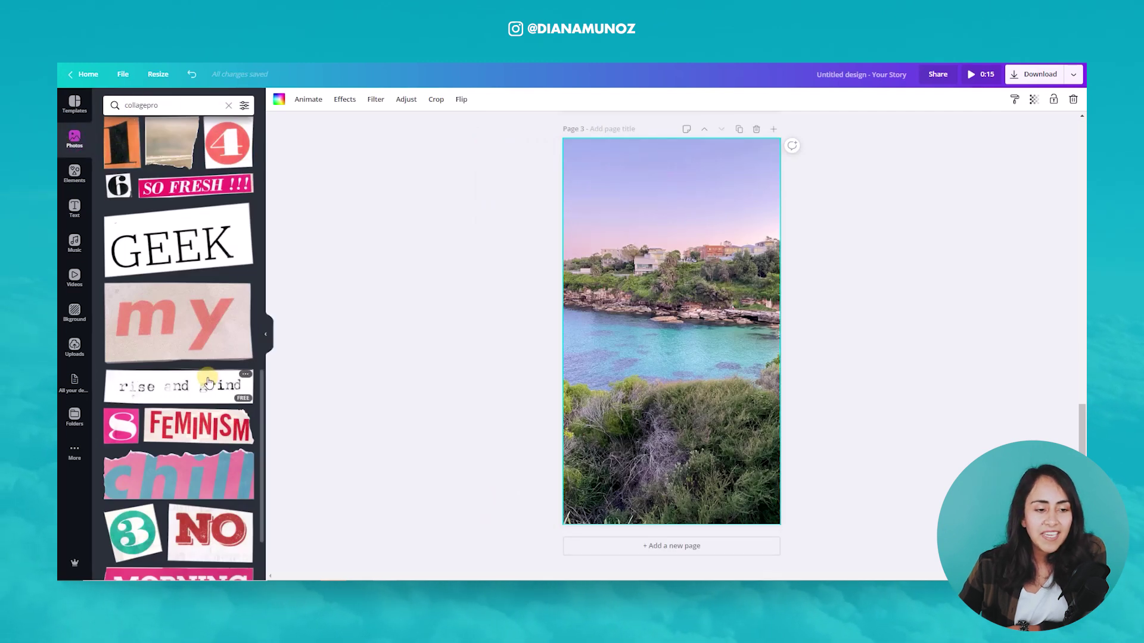
scroll(209, 381, up, 5)
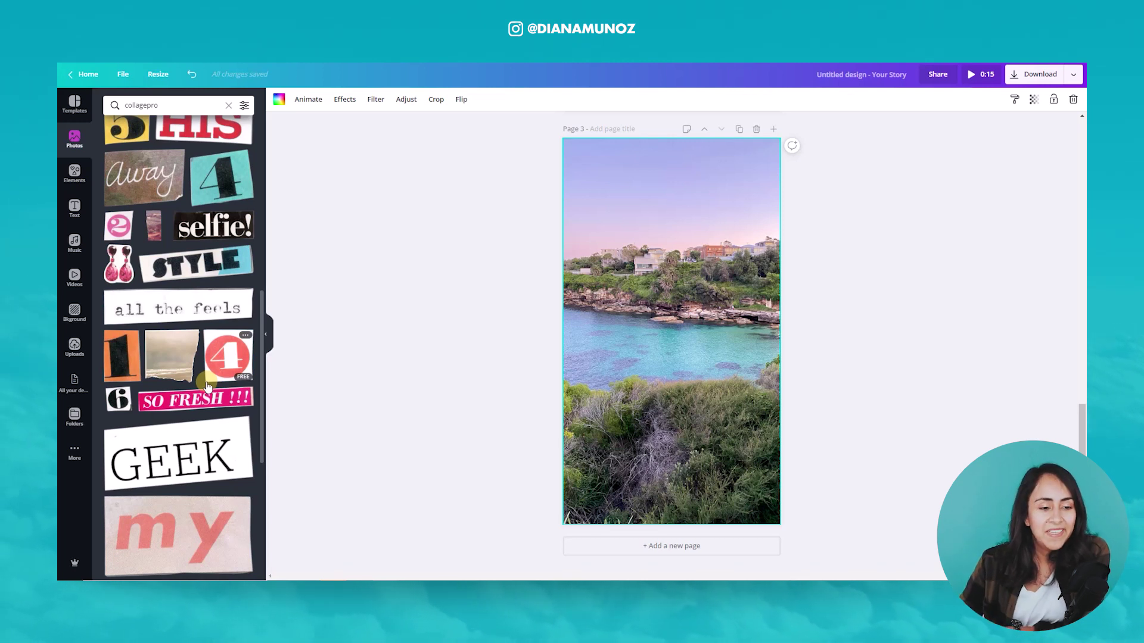
scroll(169, 394, up, 2)
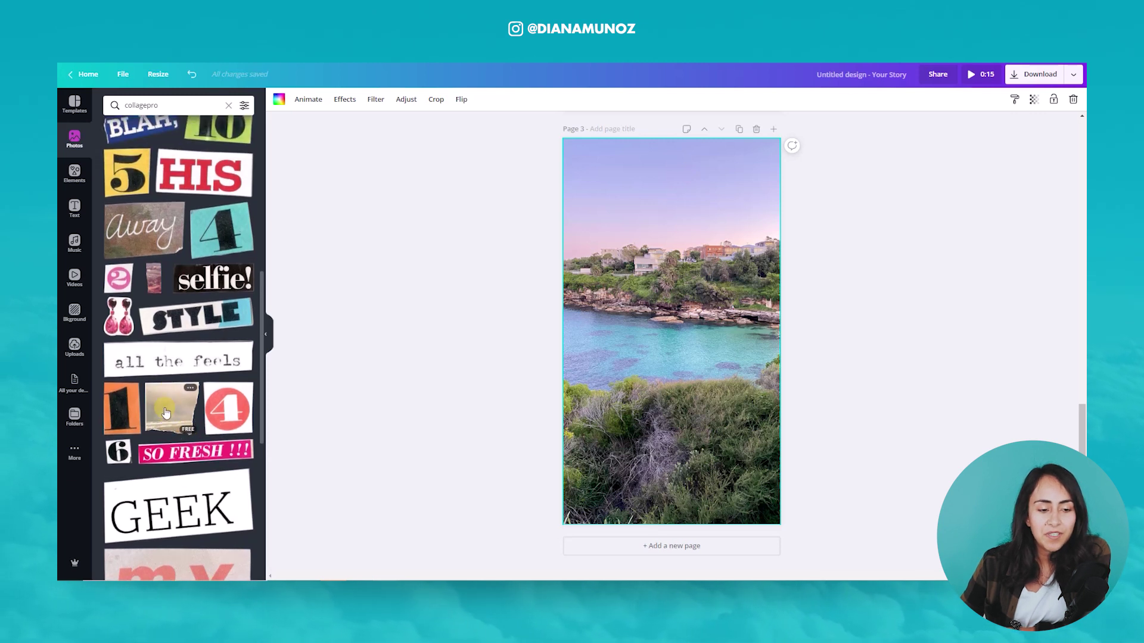
click(173, 415)
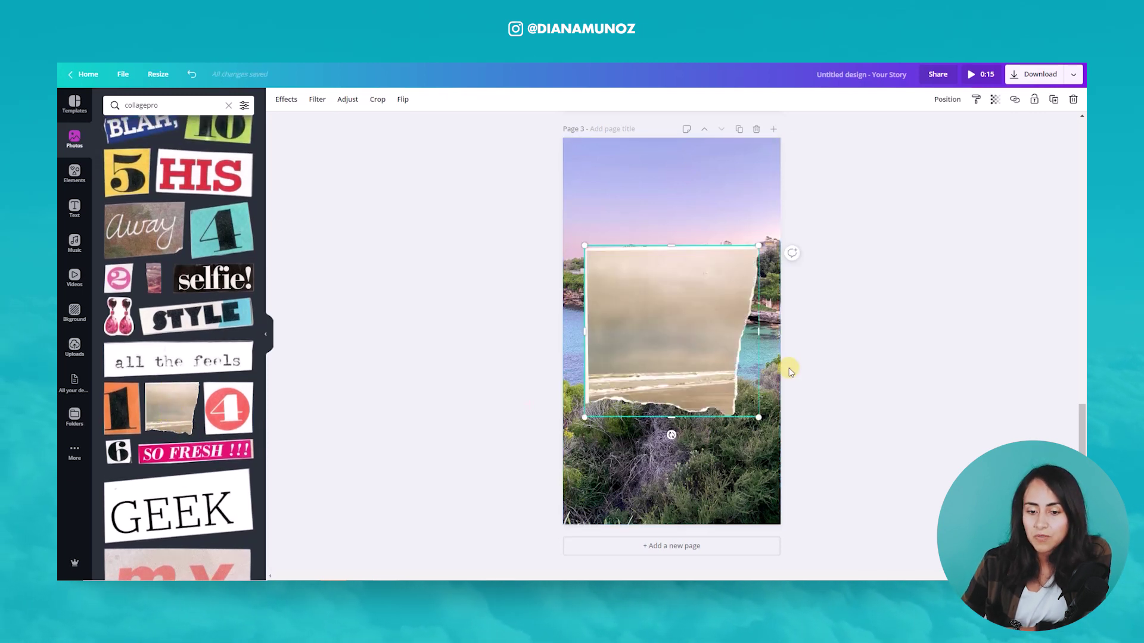
drag(665, 370, 644, 257)
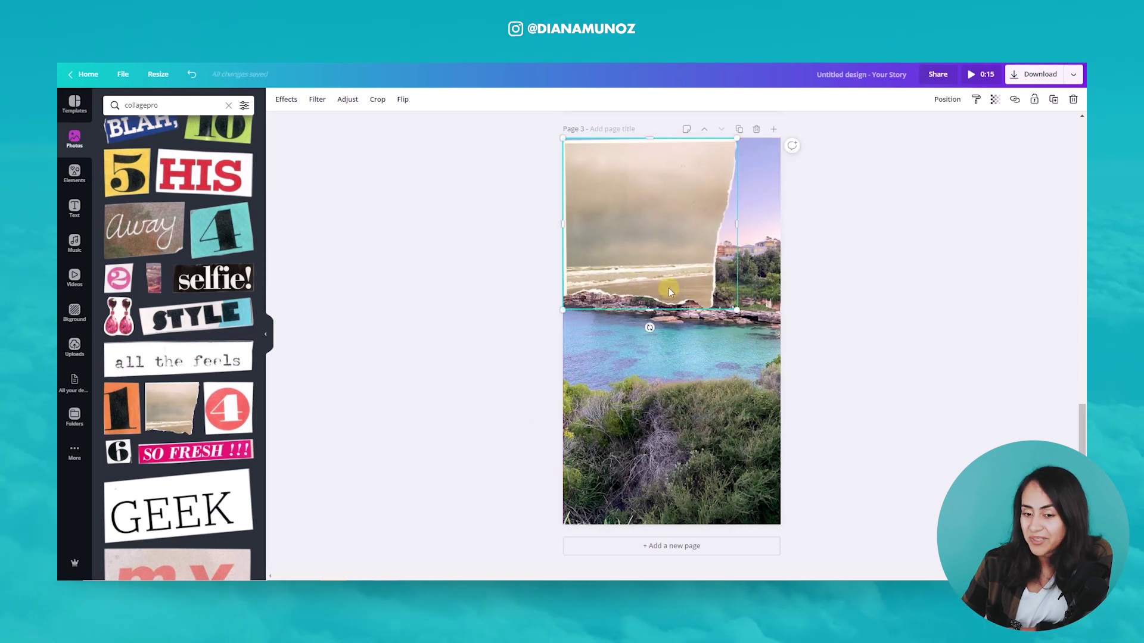
- Shrink the torn beach cutout in page 3's upper-left corner to about half its size and set its transparency to 56
drag(736, 305, 659, 242)
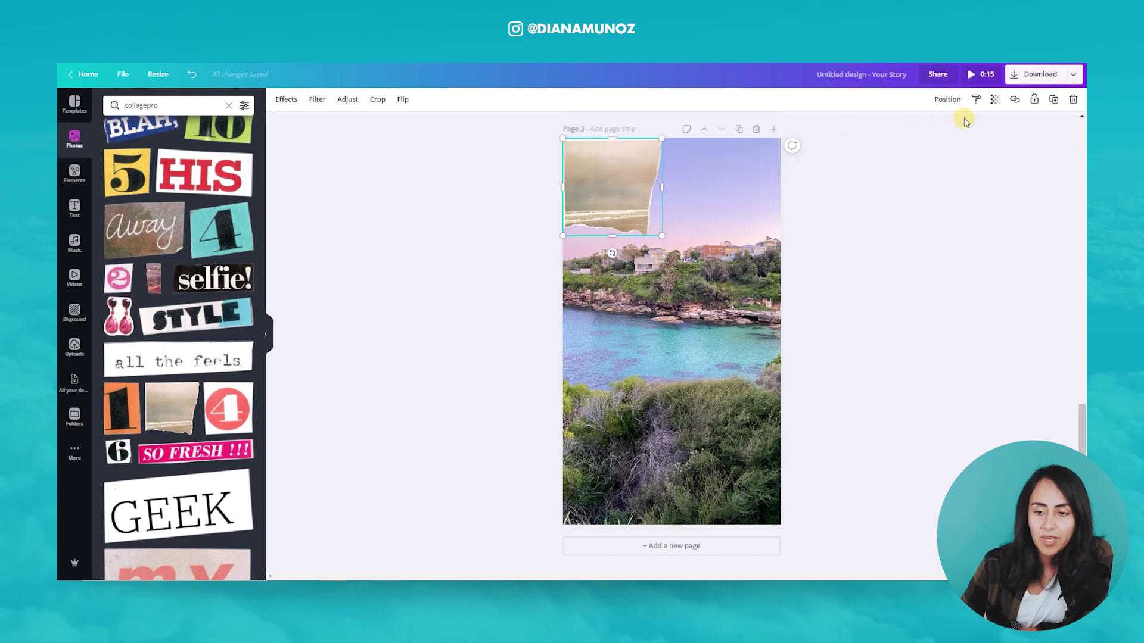
click(995, 99)
drag(977, 124, 942, 130)
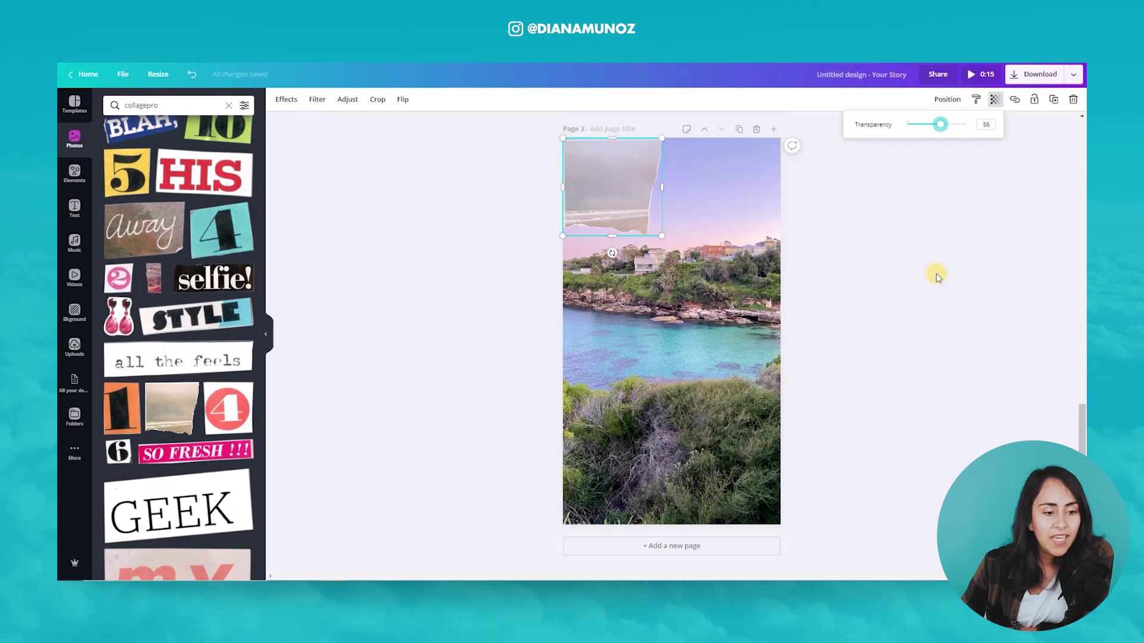
click(492, 359)
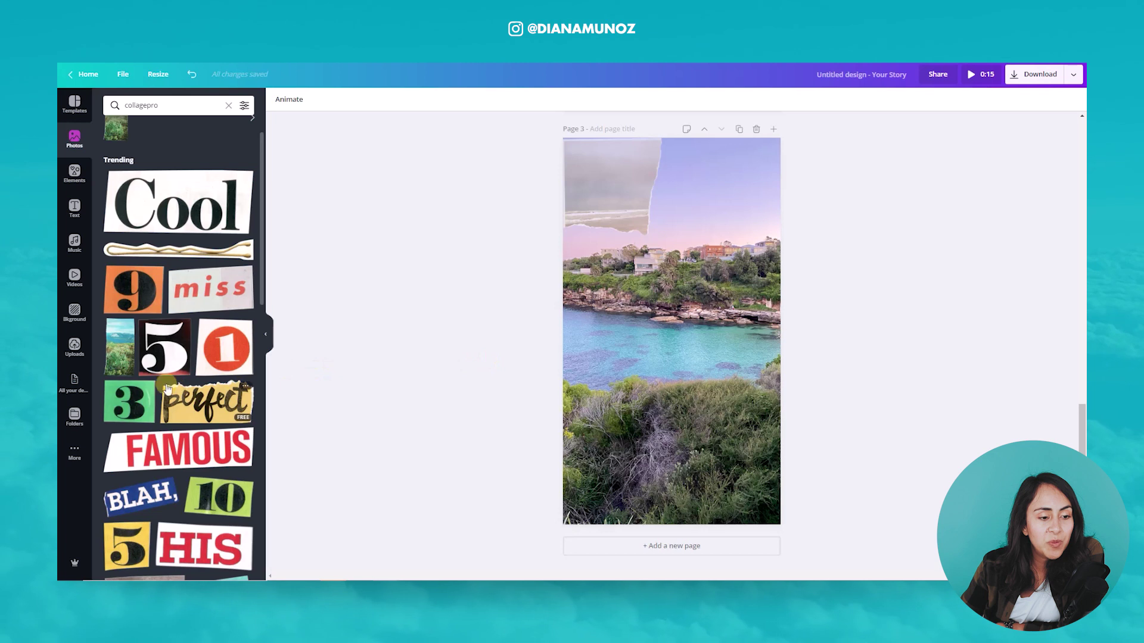
- Add the green landscape cutout along page 3's right edge, and shrink the "SO FRESH !!!" cutout and centre it near the bottom of the page
click(119, 353)
drag(678, 360, 700, 378)
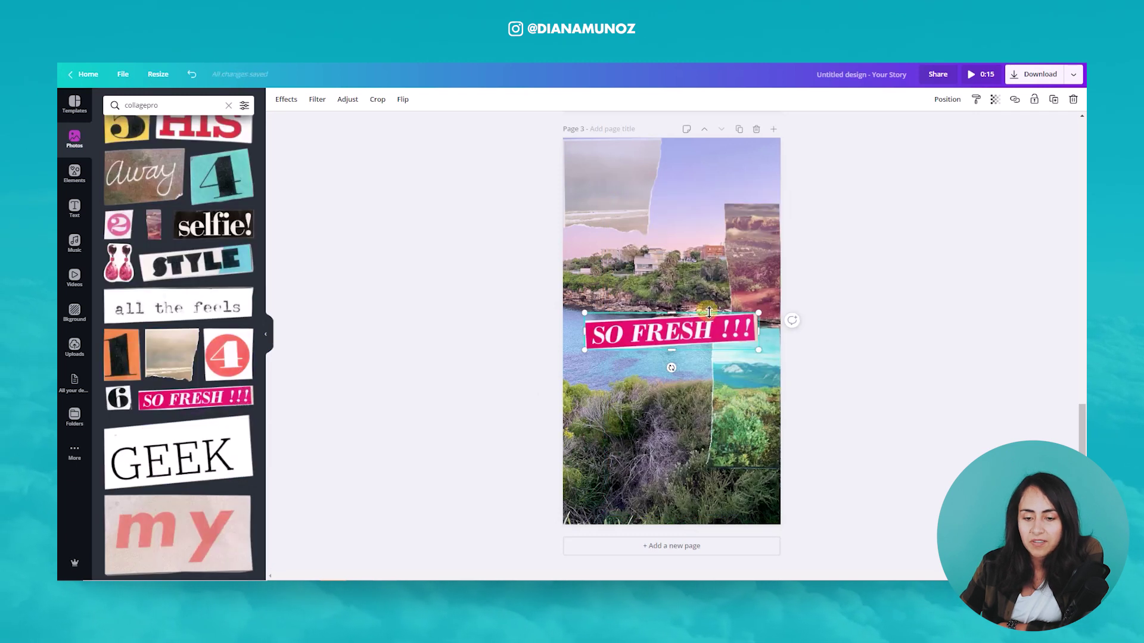
drag(759, 312, 711, 452)
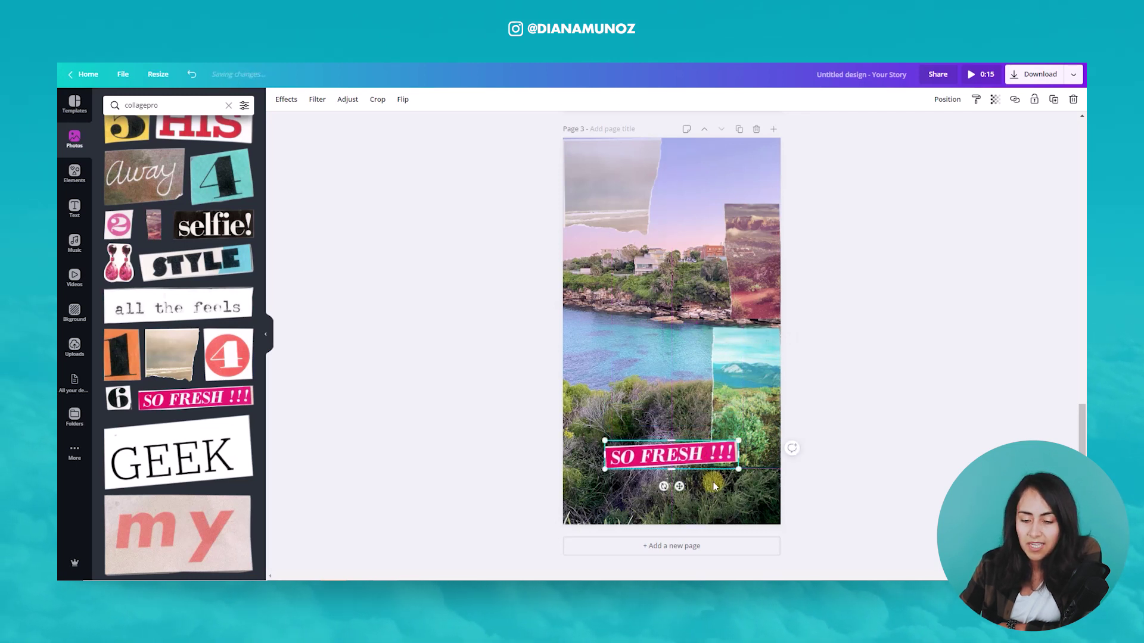
click(806, 412)
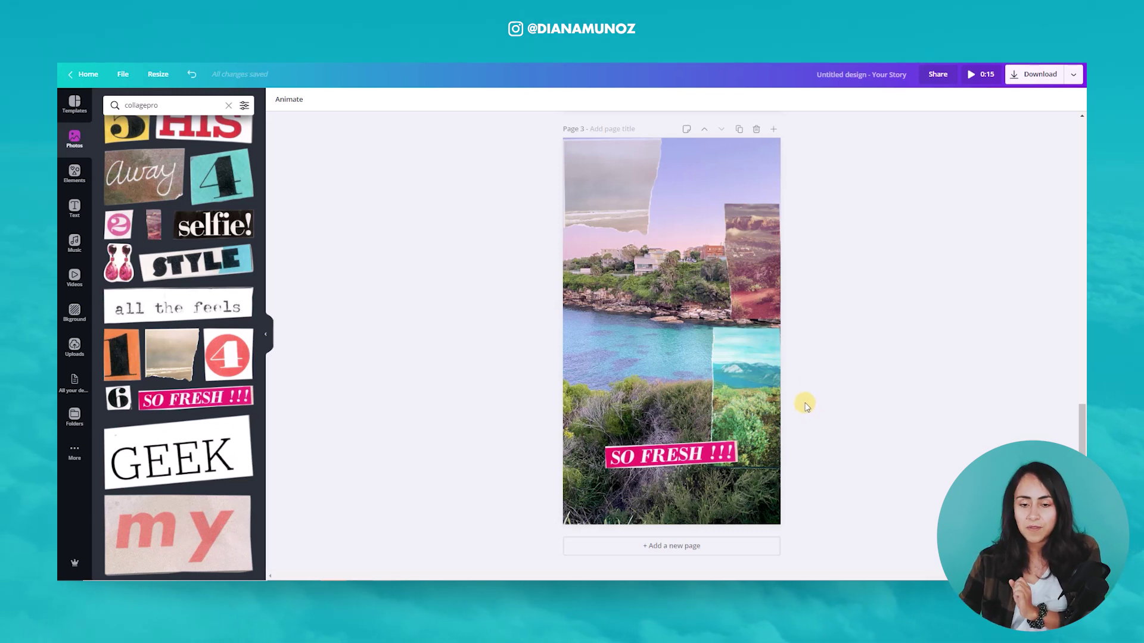
- Apply the Tumble animation to page 3 only
click(297, 101)
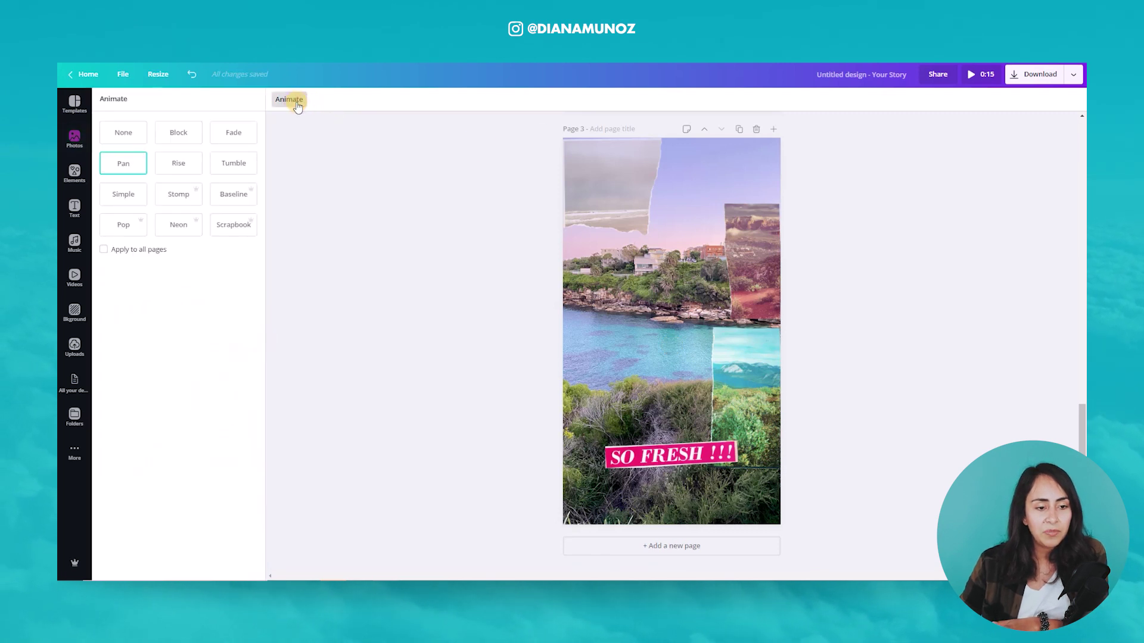
click(237, 167)
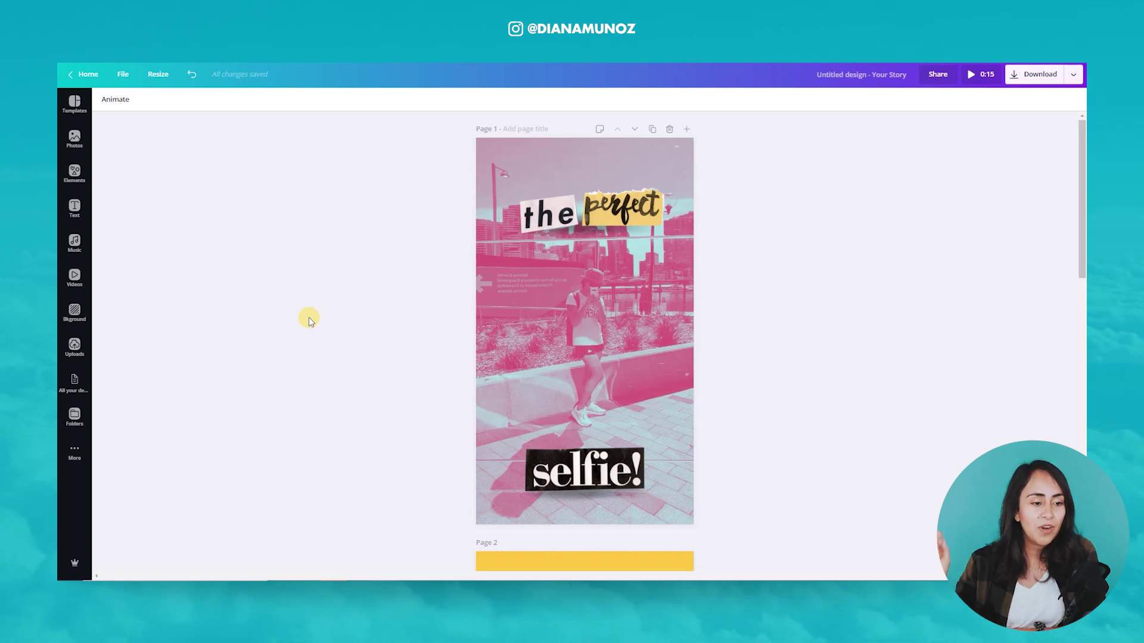
- Apply the Free availability filter to the audio library
click(74, 243)
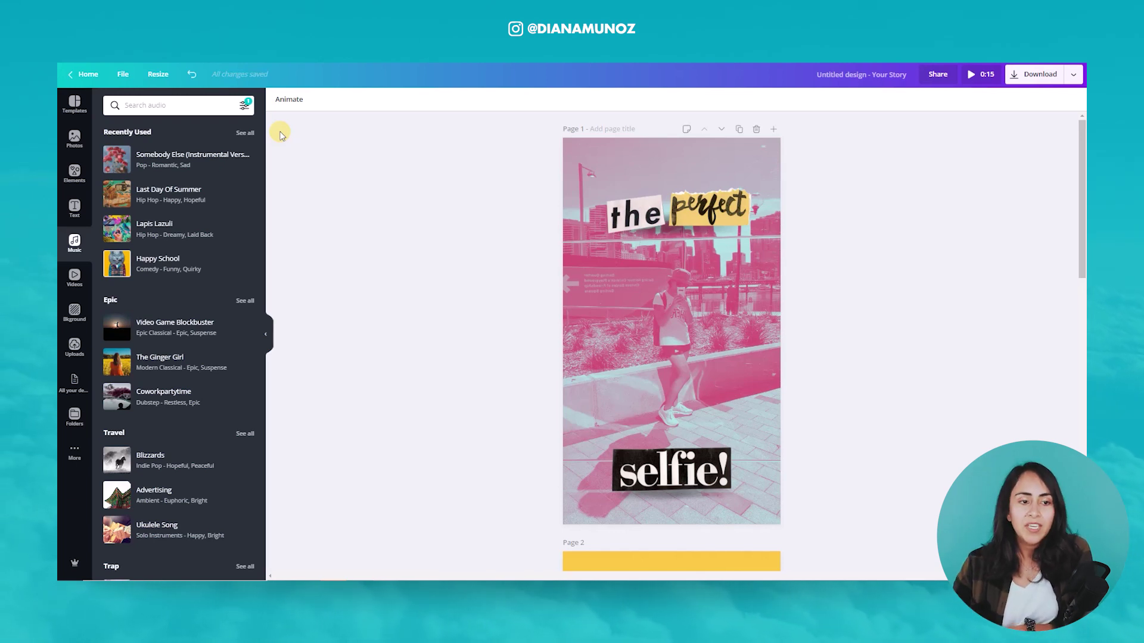
click(244, 105)
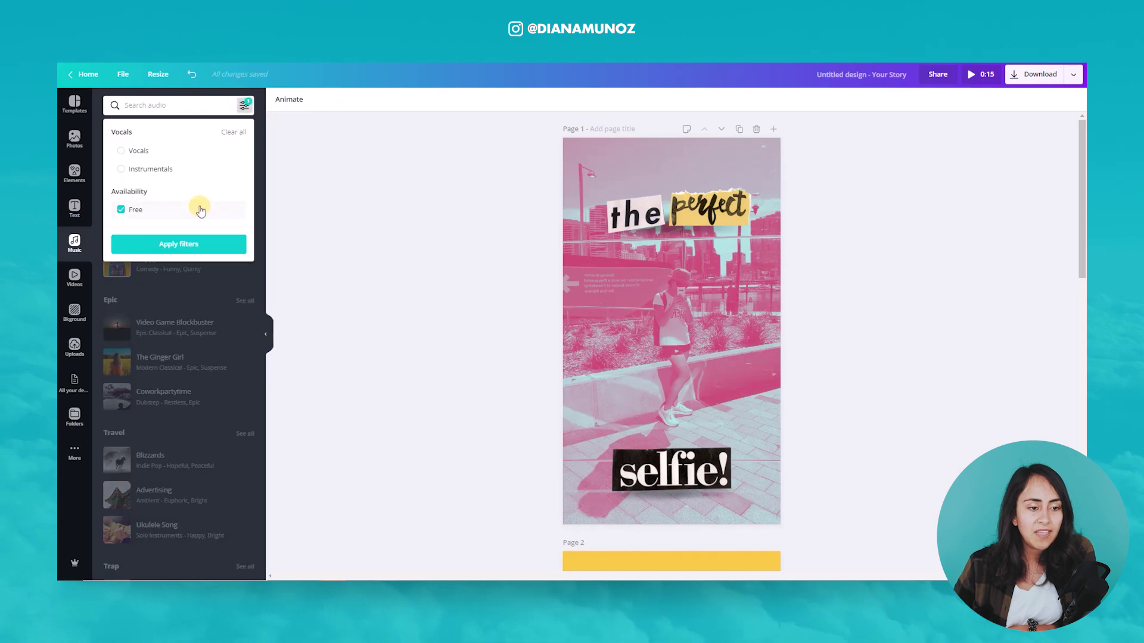
click(179, 244)
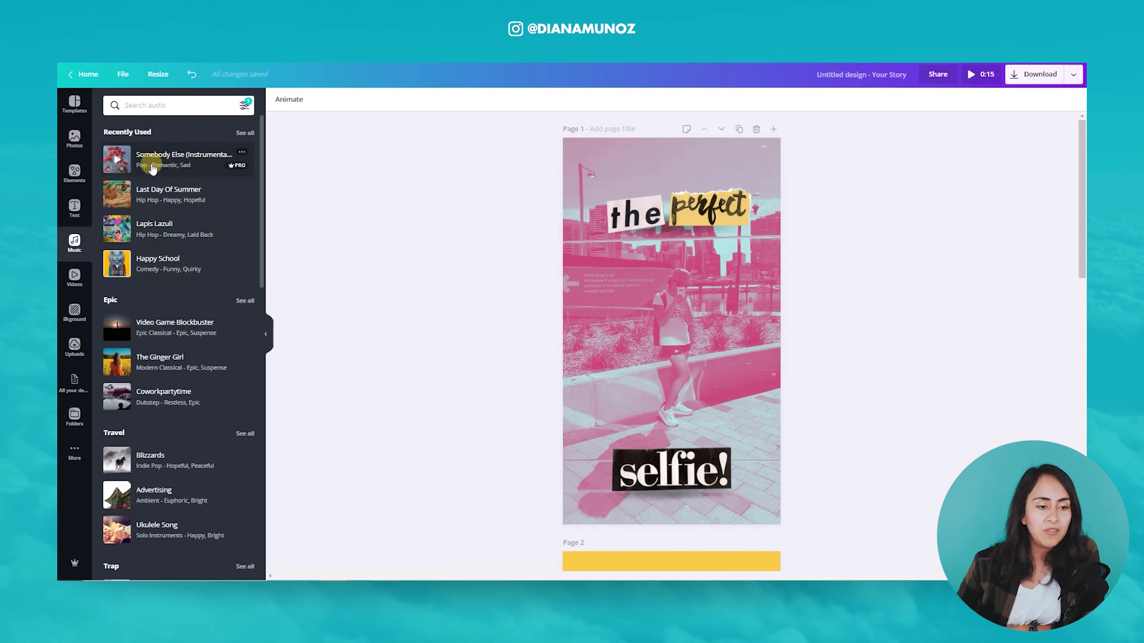
- Add the "Somebody Else (Instrumental Version)" track and move its used excerpt to about a quarter of the way into the song
click(171, 164)
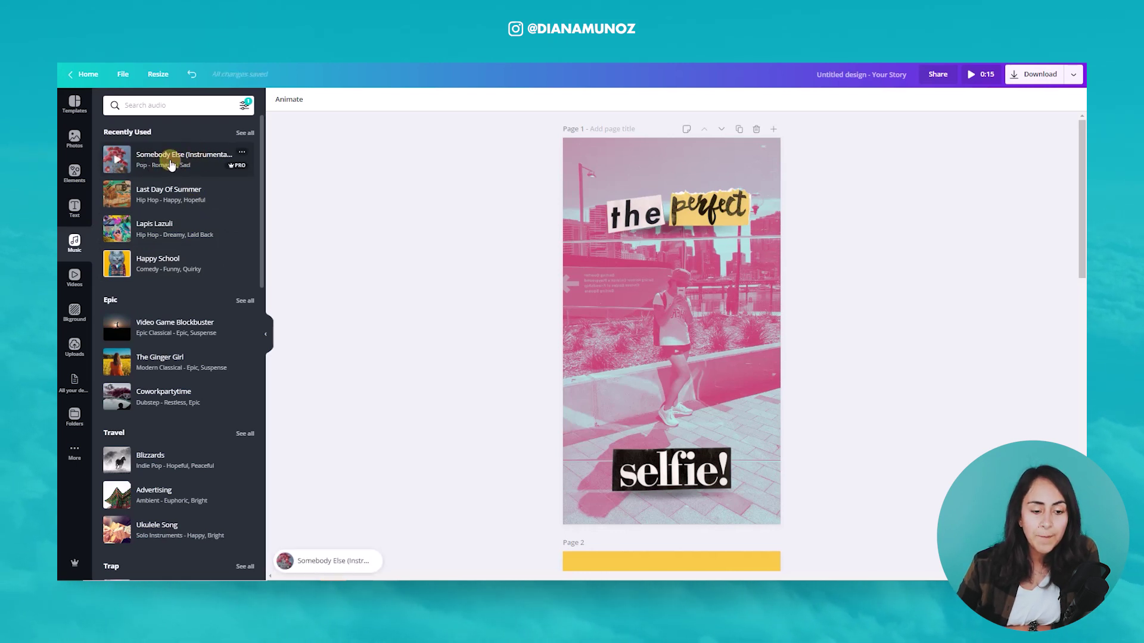
click(330, 559)
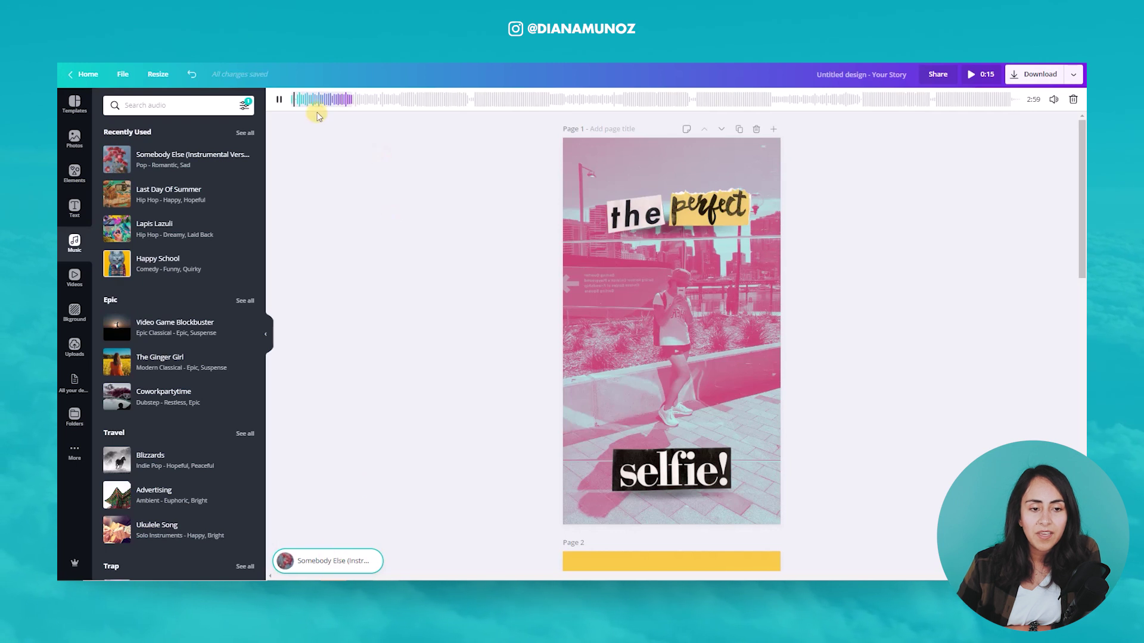
drag(321, 100, 493, 106)
drag(496, 106, 486, 97)
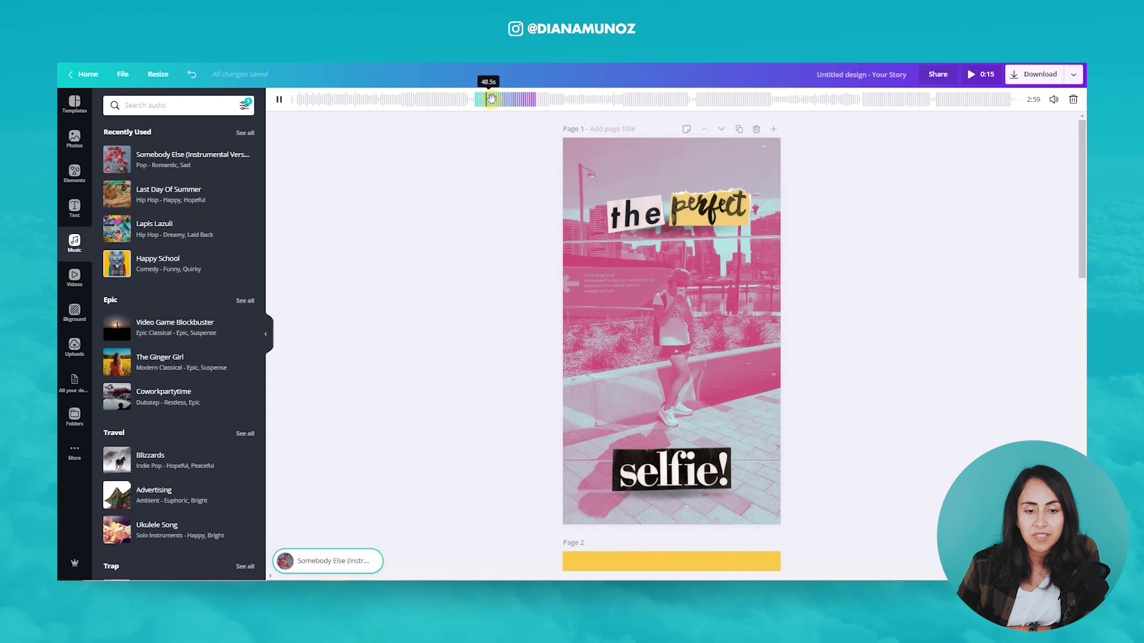
click(278, 99)
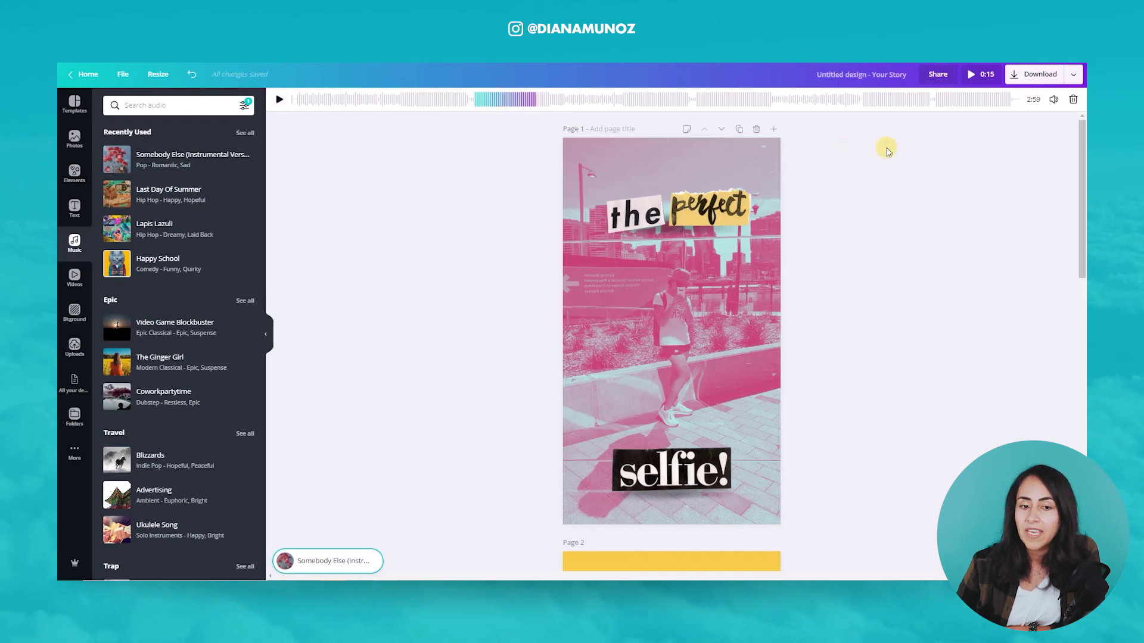
- Set the download file type to MP4 video
click(1049, 80)
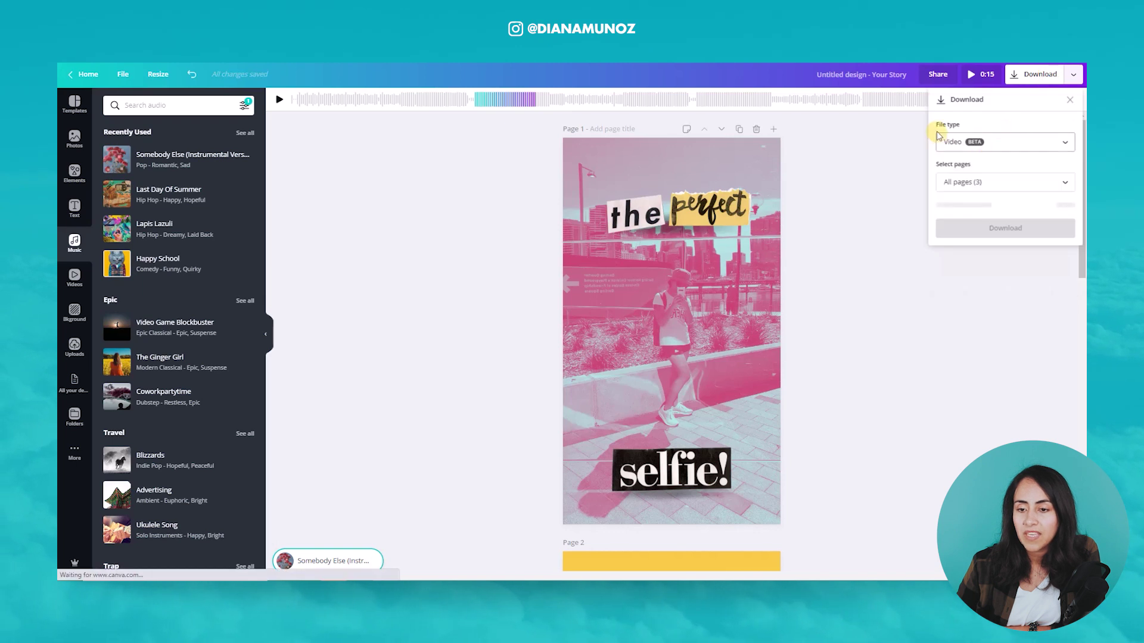
click(955, 142)
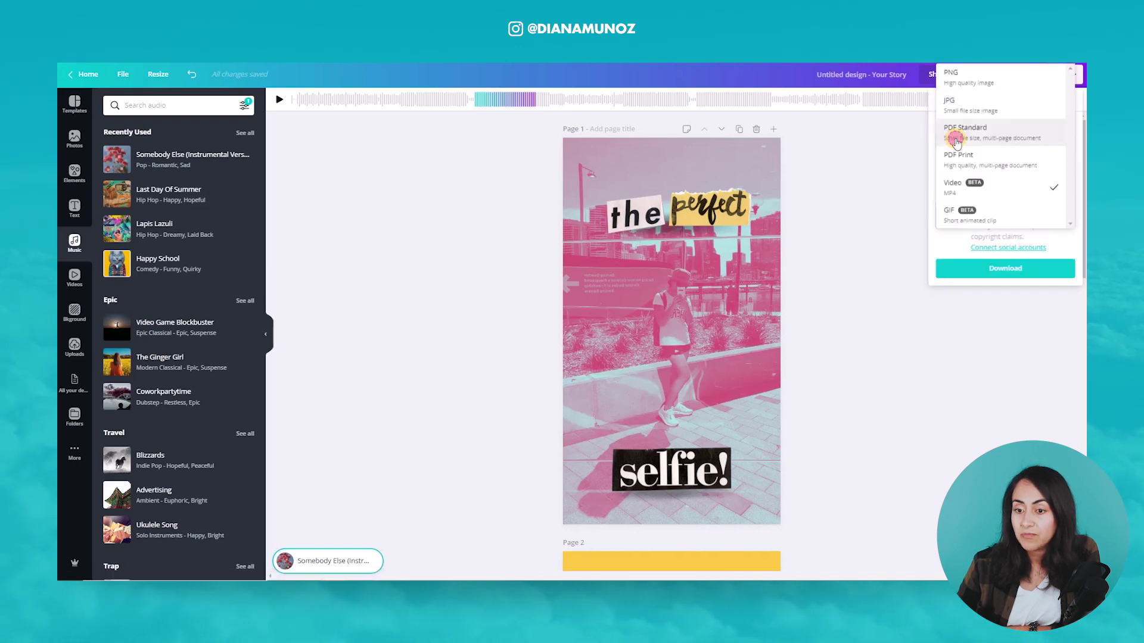
click(959, 189)
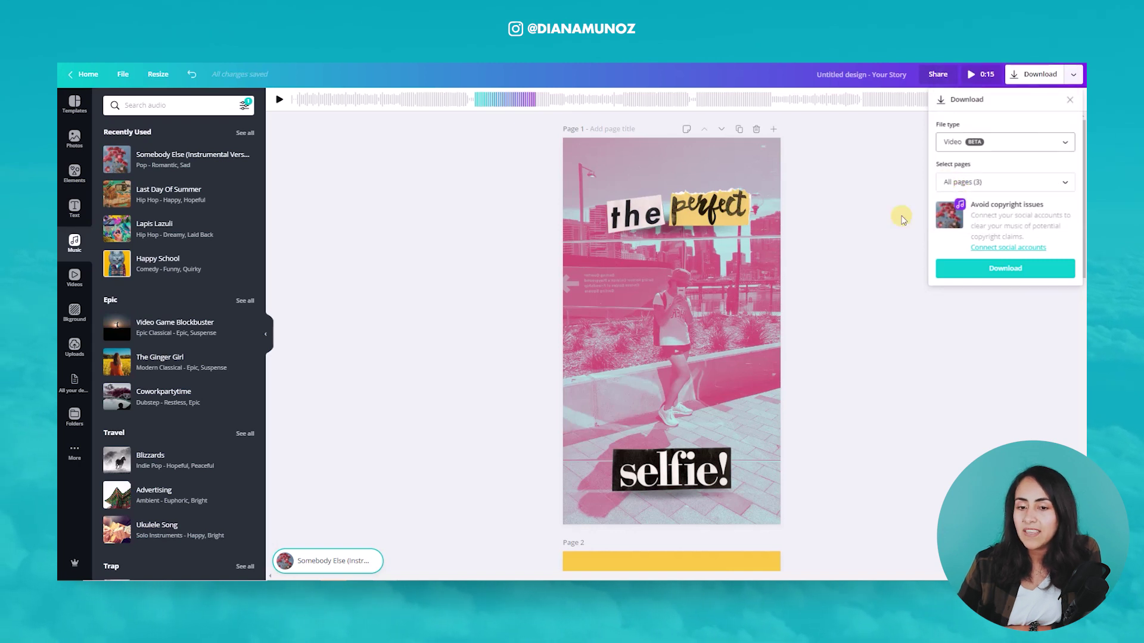
scroll(844, 380, down, 6)
scroll(844, 380, down, 3)
scroll(844, 380, up, 9)
scroll(845, 383, up, 1)
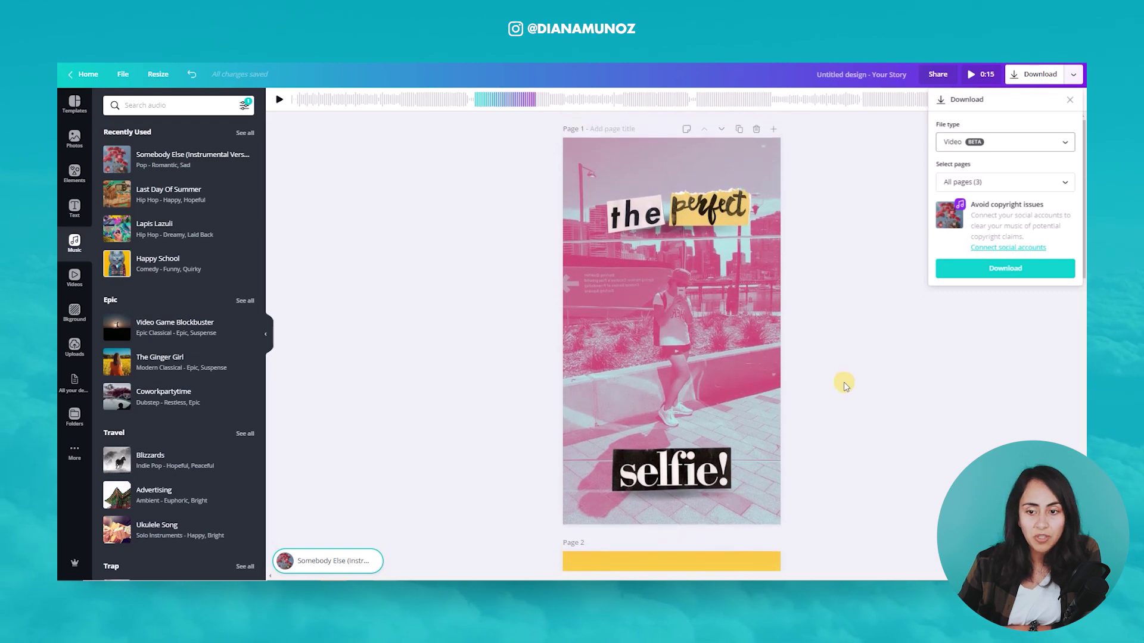
- Limit the download to page 1 and save the video under the file name "Untitled design"
click(990, 175)
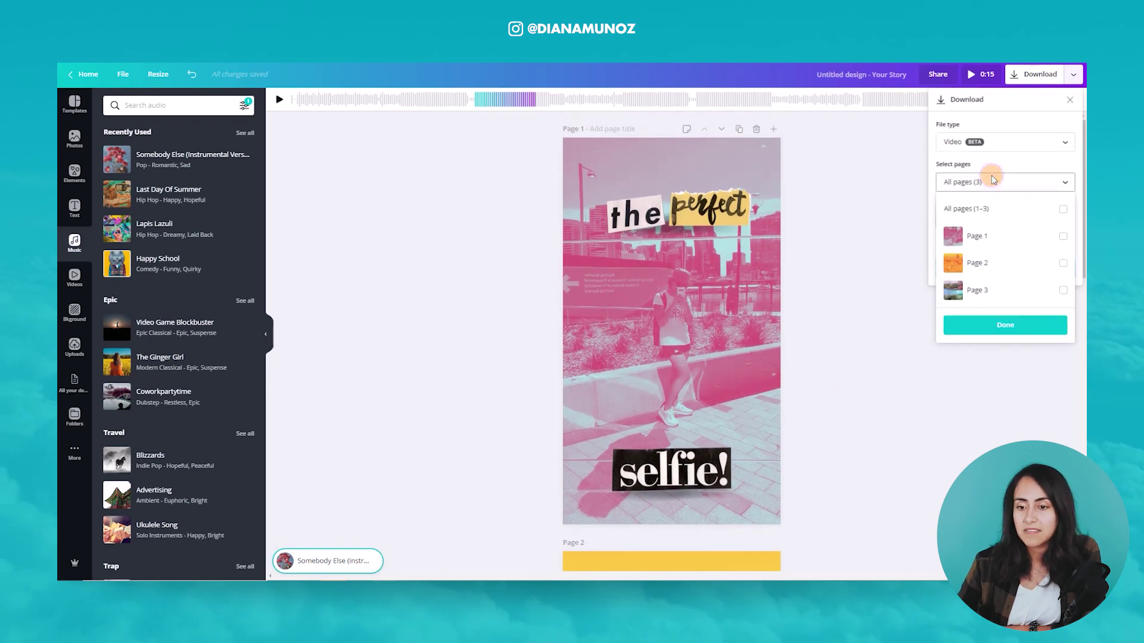
click(998, 239)
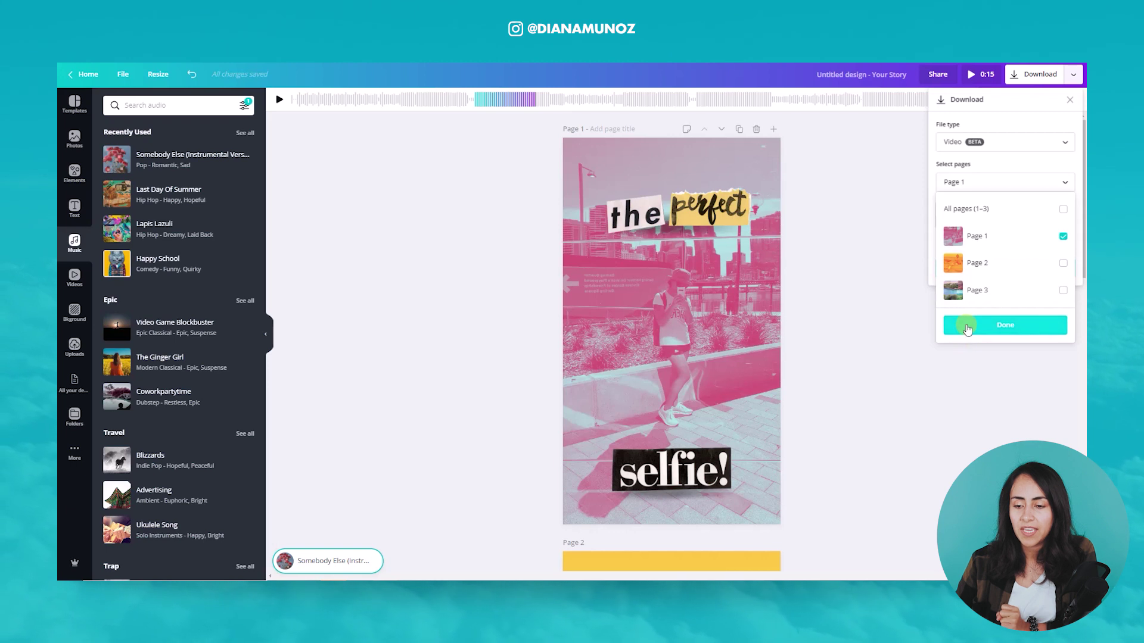
click(1007, 326)
click(1011, 269)
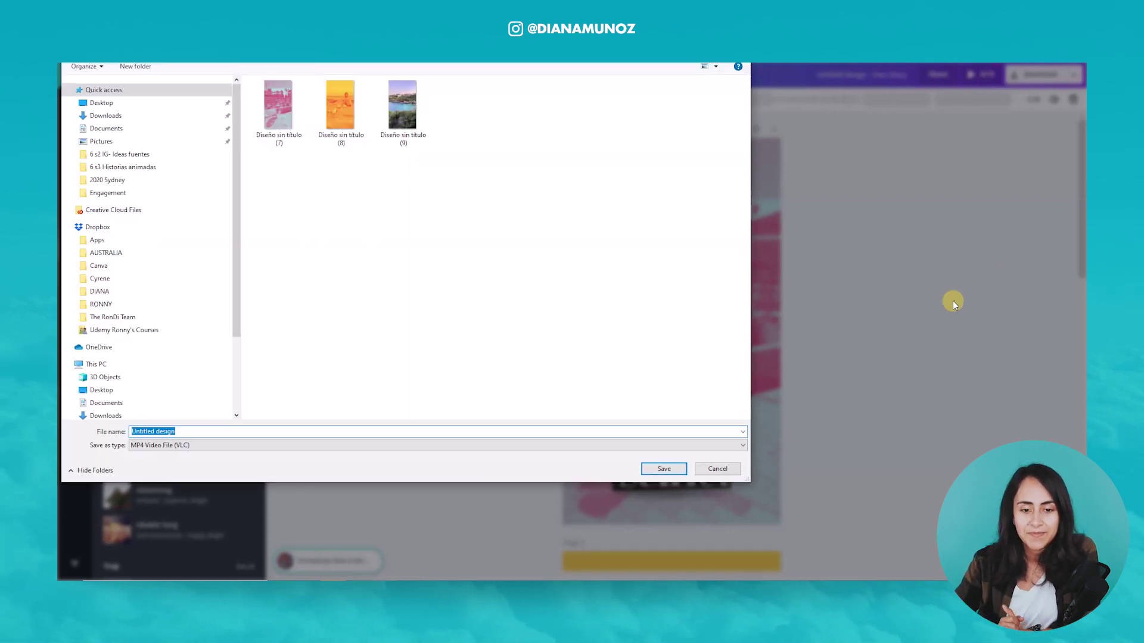
key(Return)
- Play the exported page 1 video to check its animation and music, and return to the design
click(134, 560)
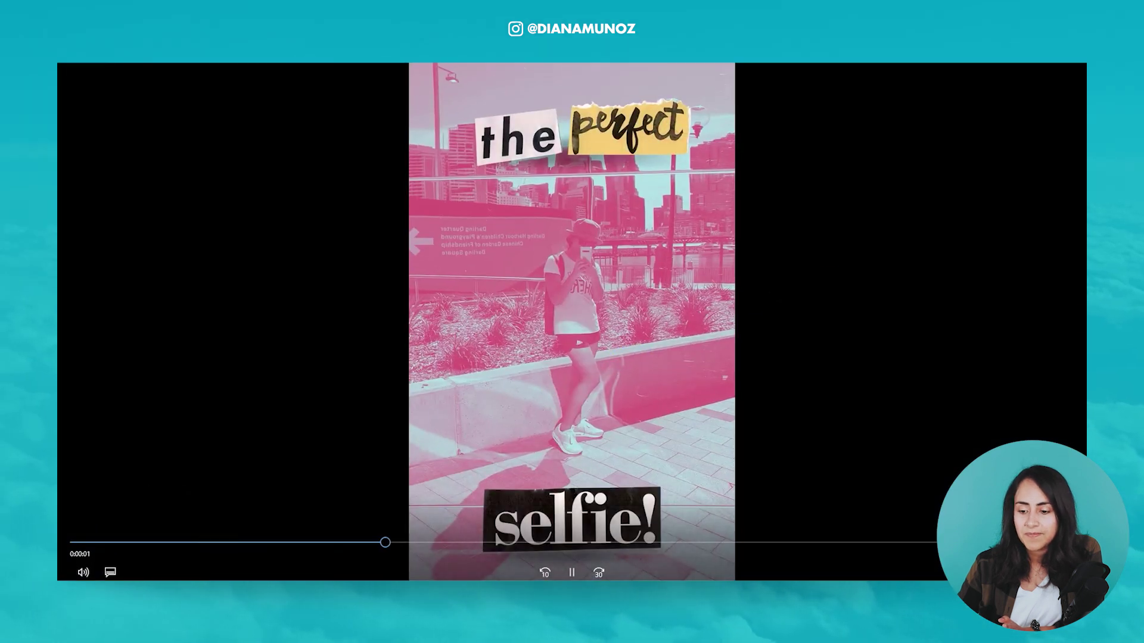
click(1039, 74)
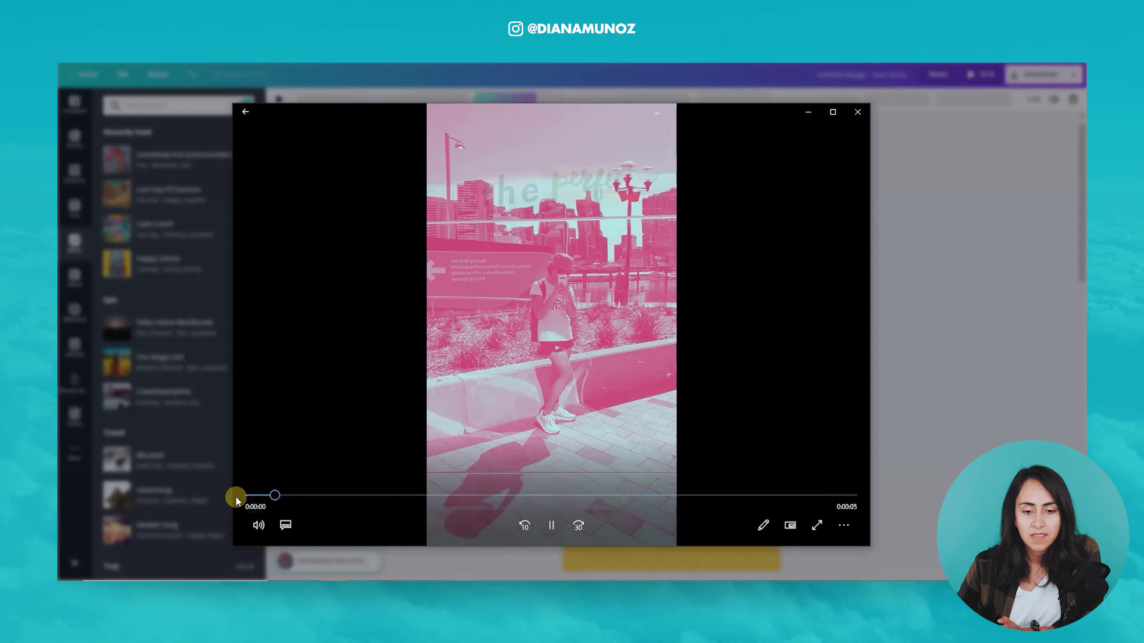
click(268, 496)
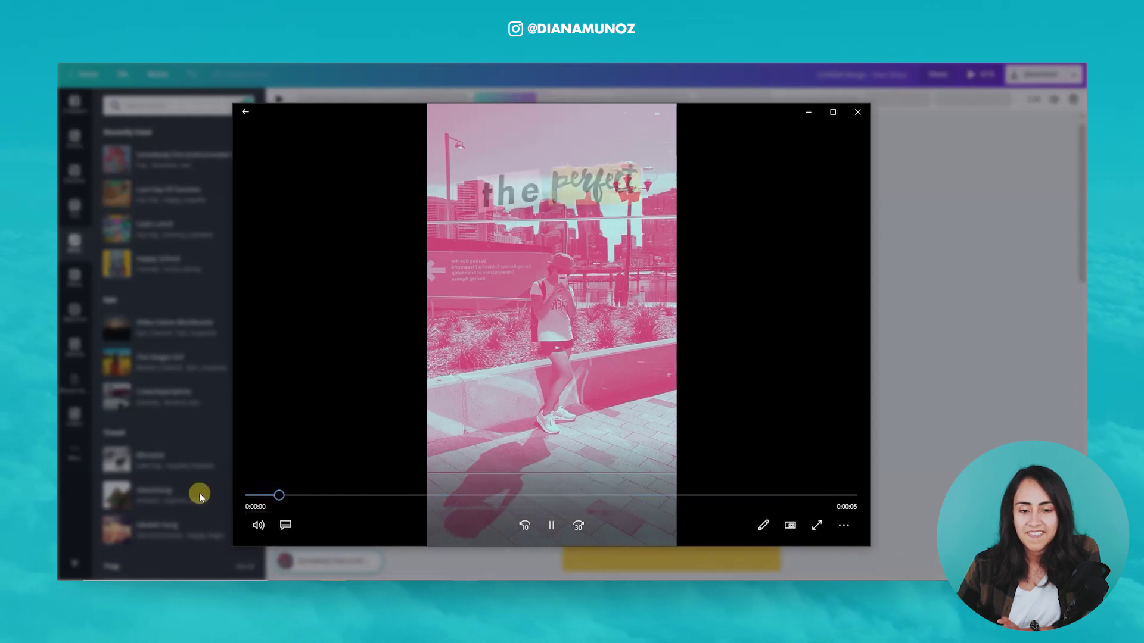
click(854, 112)
click(718, 232)
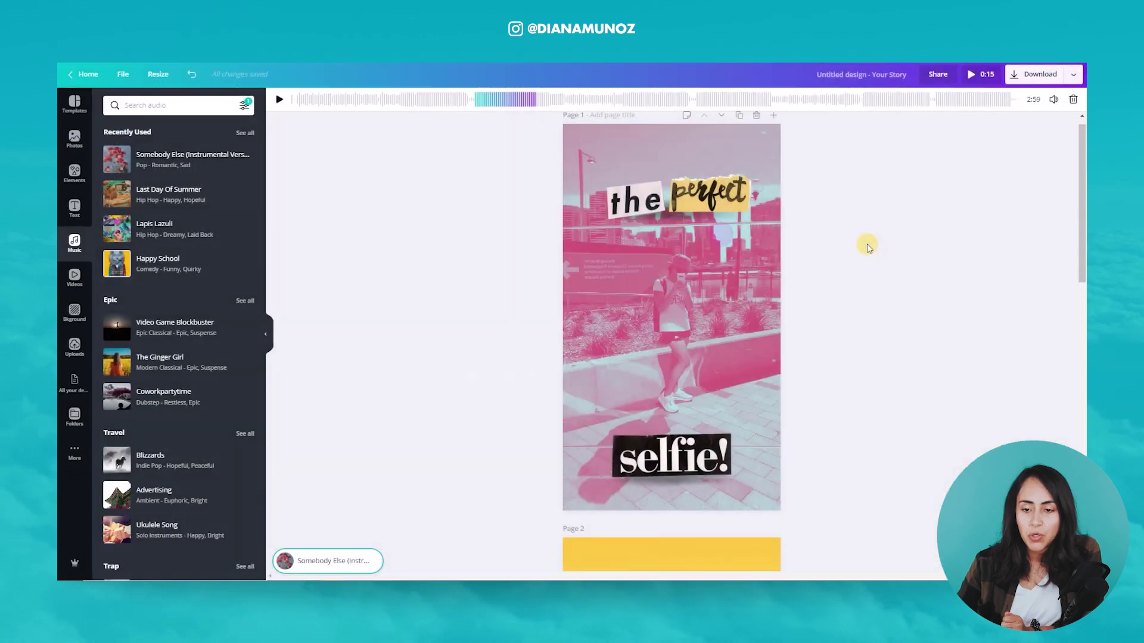
- Delete the "Somebody Else" audio track from the design
scroll(902, 313, down, 5)
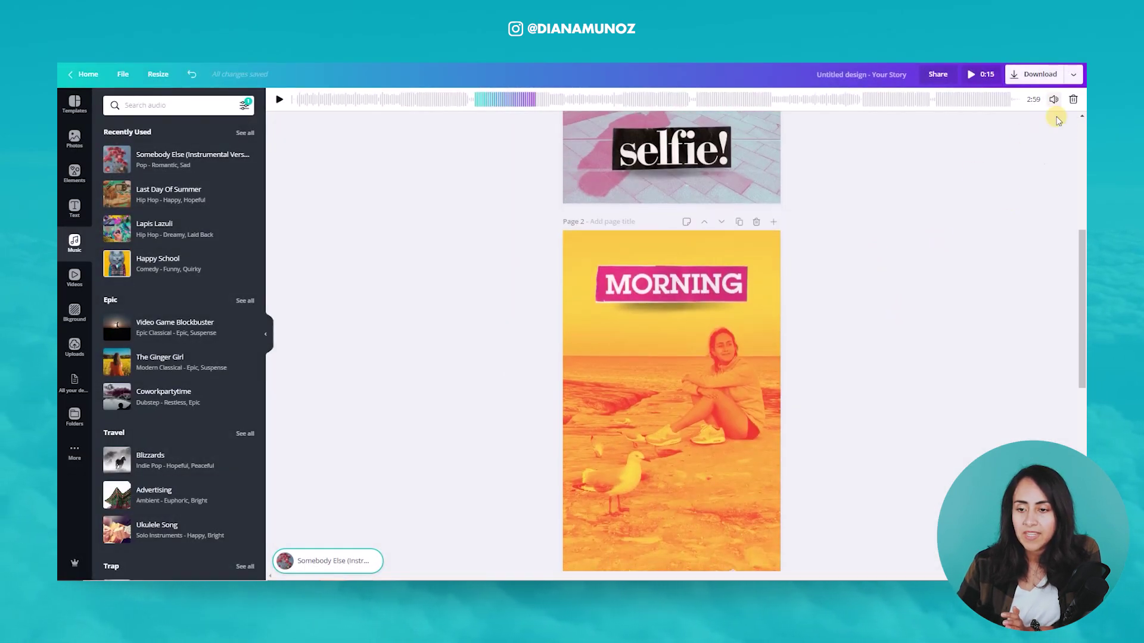
scroll(964, 311, down, 3)
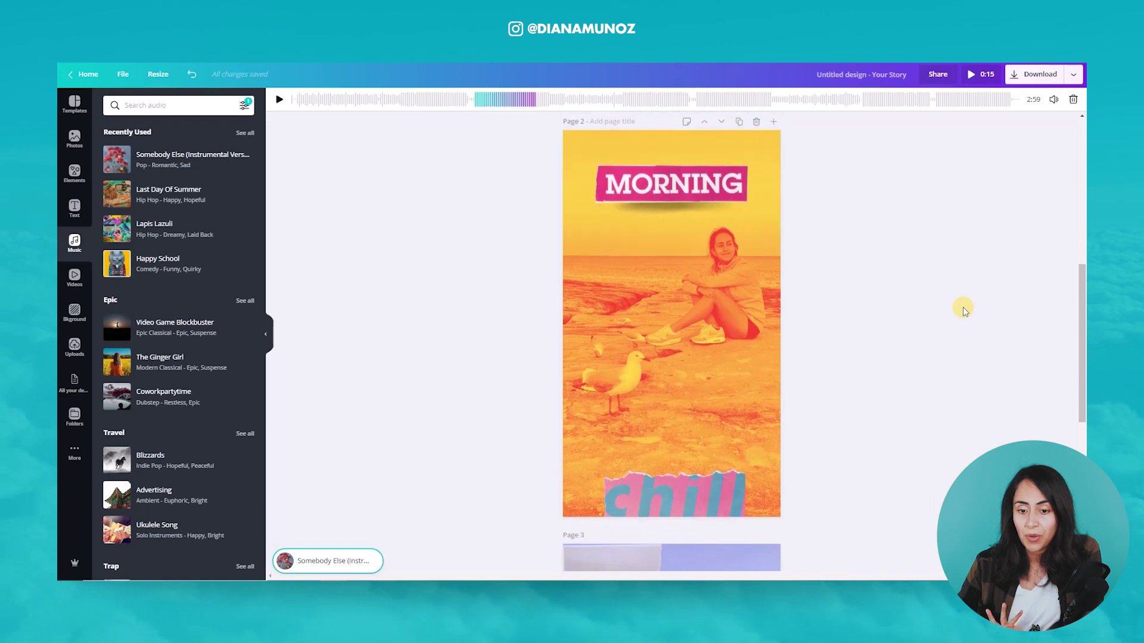
click(1056, 147)
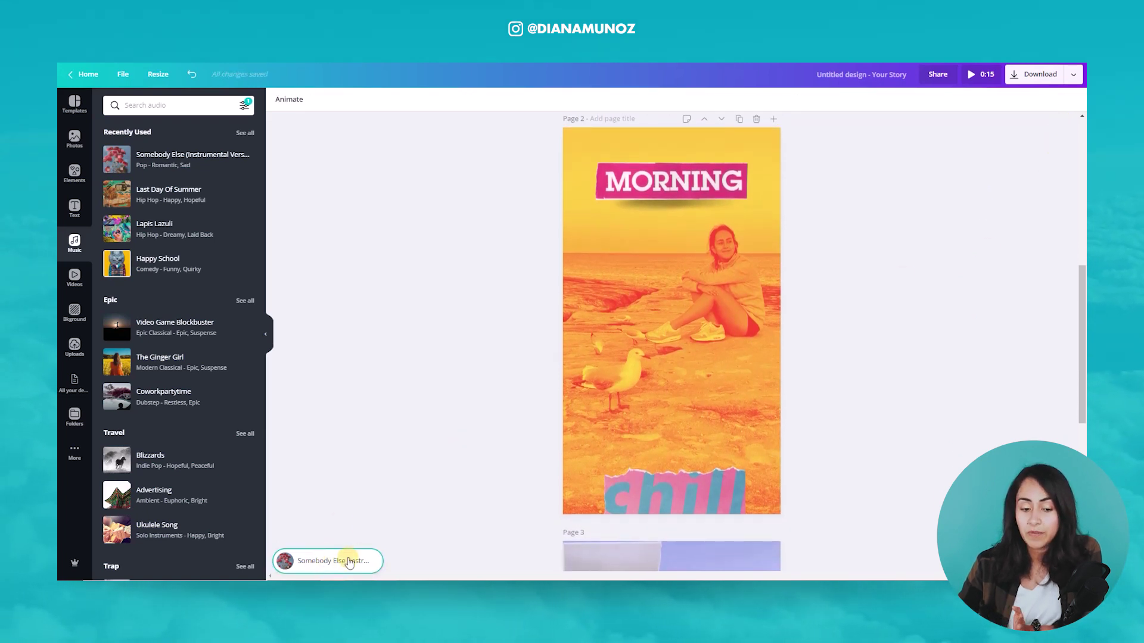
click(349, 563)
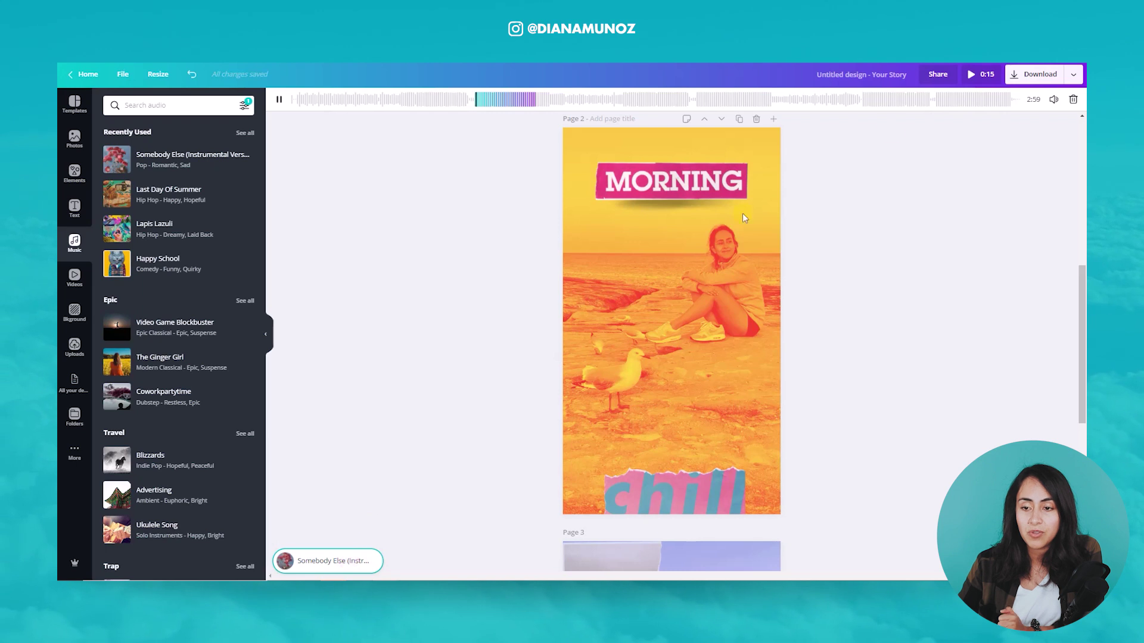
click(1073, 101)
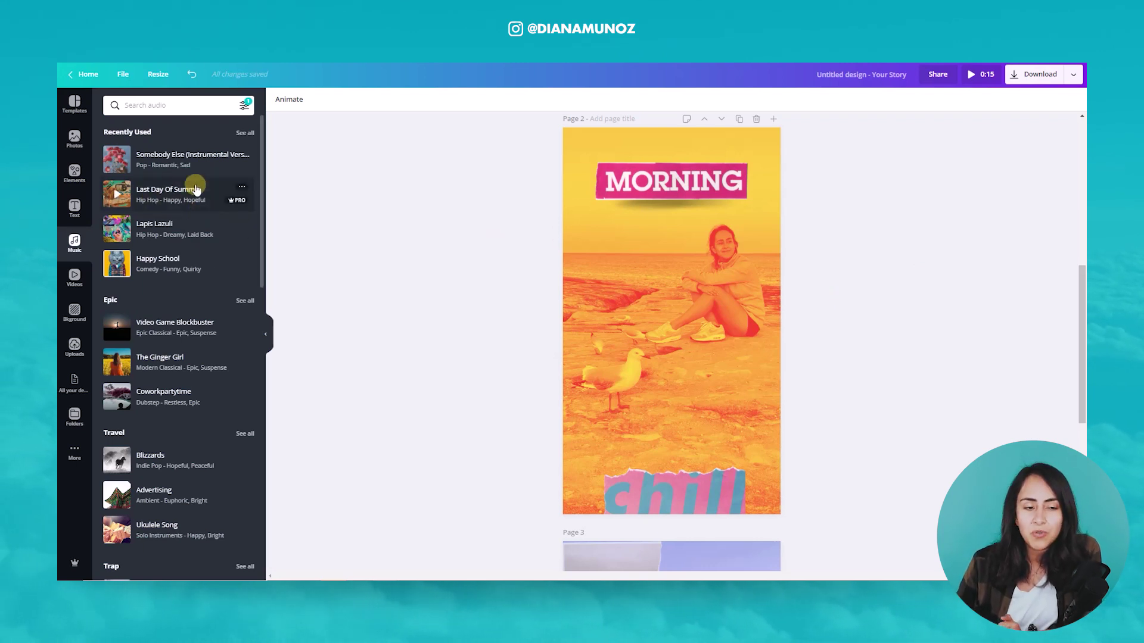
- Add the "Last Day Of Summer" track for page 2 and move its used excerpt a short way into the song
drag(191, 195, 319, 566)
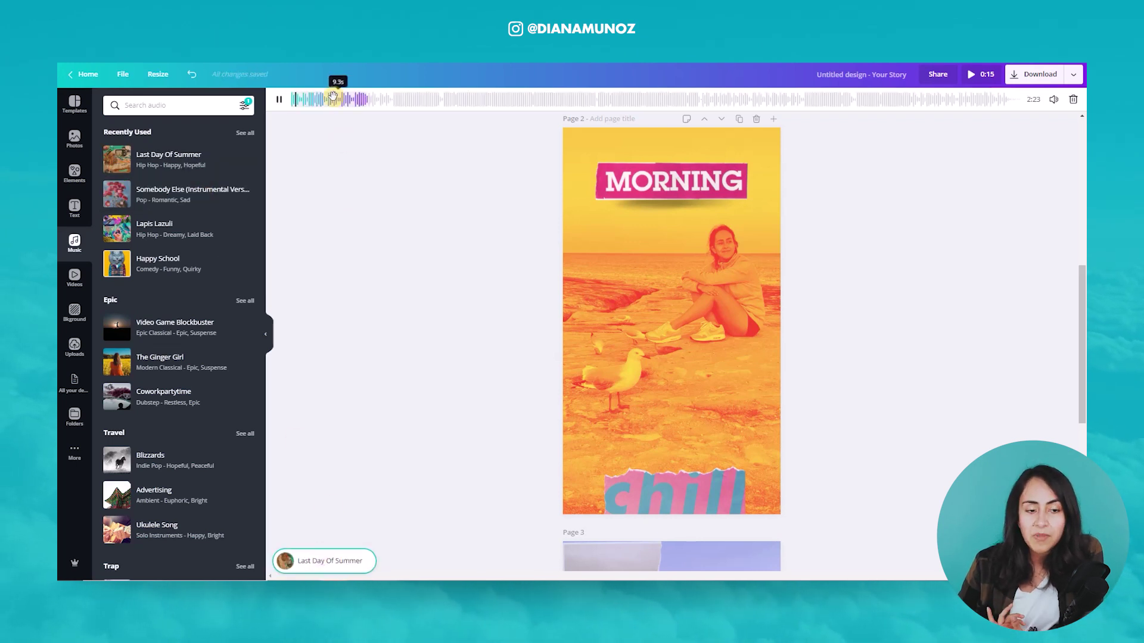
drag(320, 103, 421, 102)
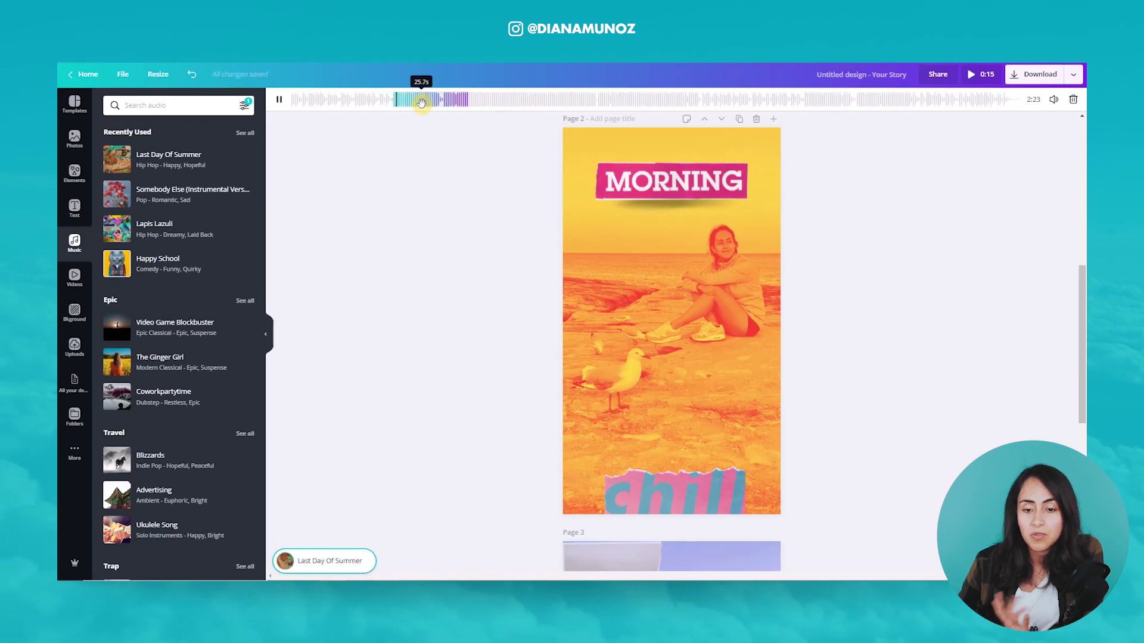
click(279, 100)
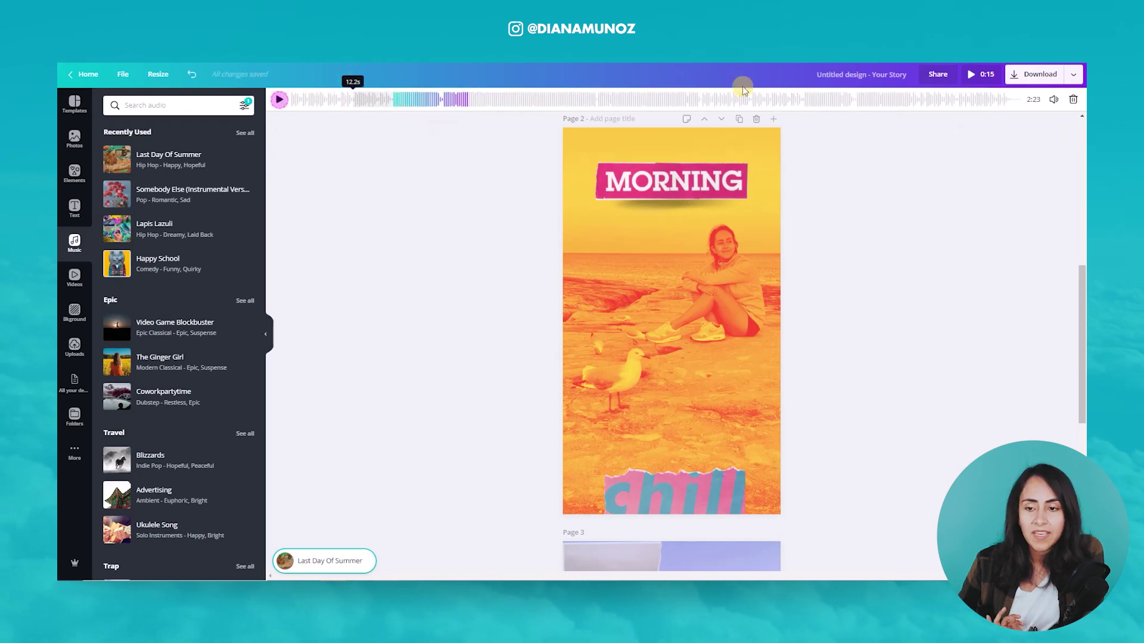
- Limit the download to page 2 and download it as a video
click(1049, 74)
click(983, 182)
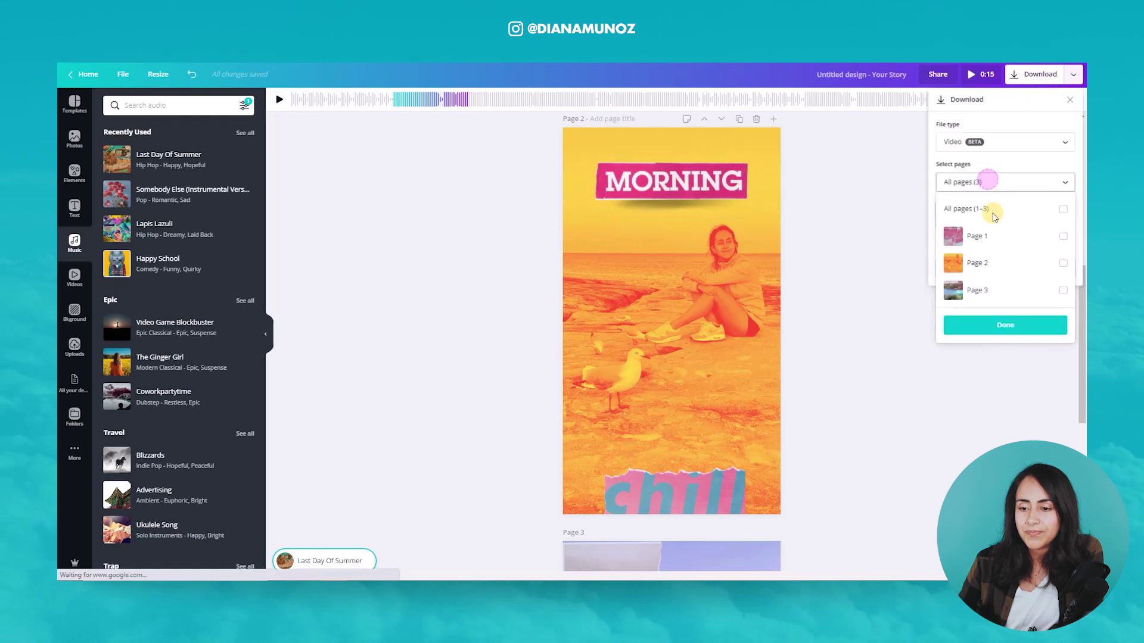
click(988, 260)
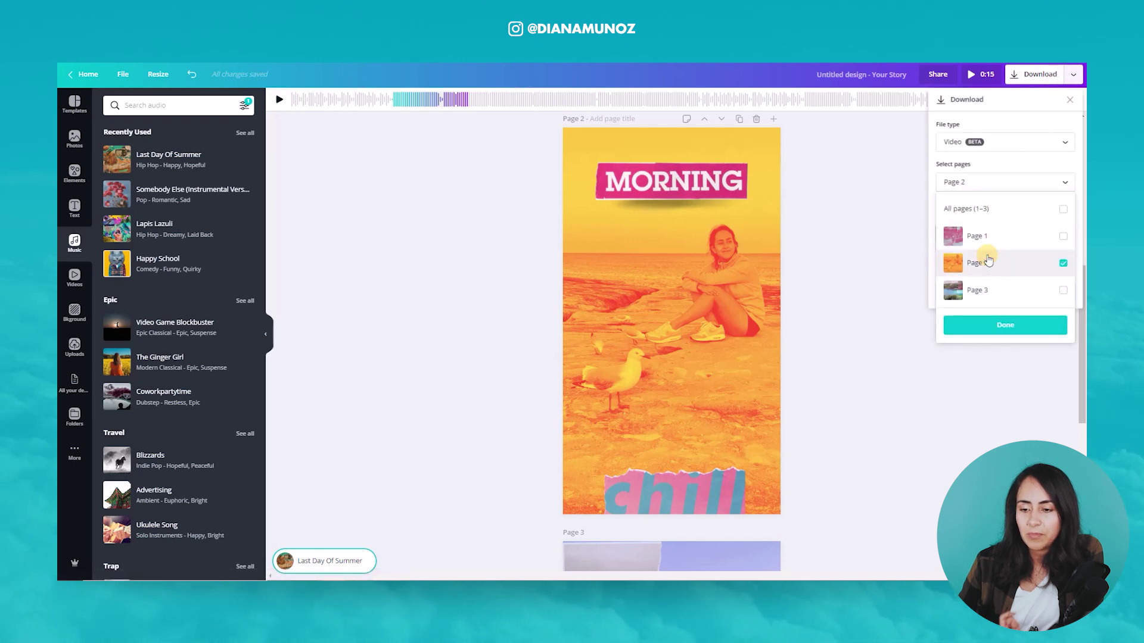
click(991, 325)
click(997, 267)
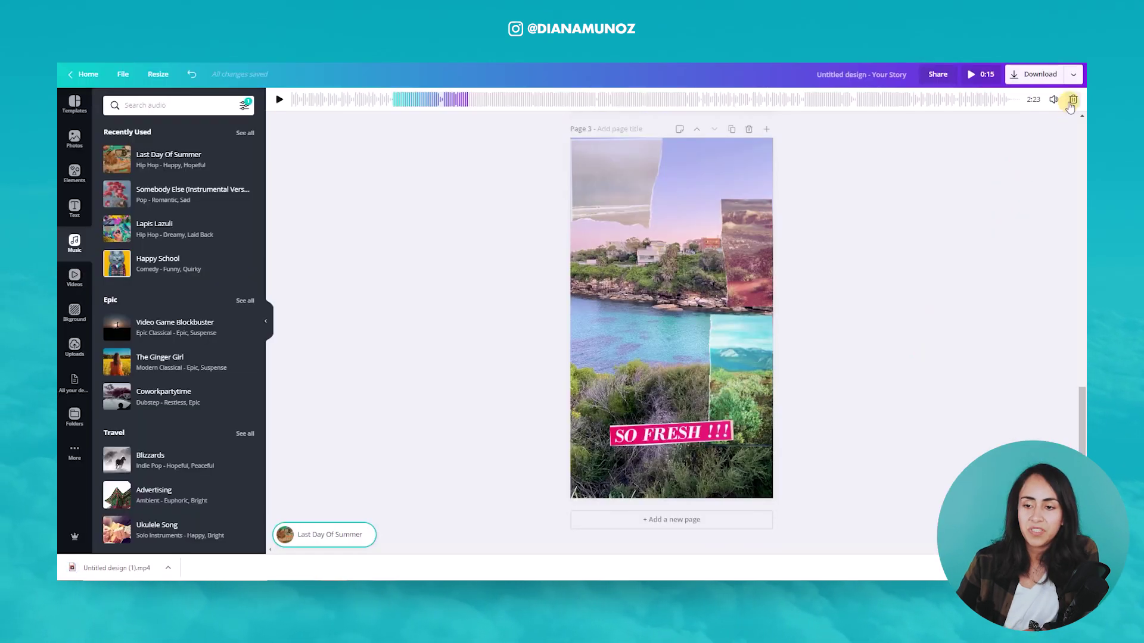
- Replace the "Last Day Of Summer" track with "Lapis Lazuli" and move its used excerpt further into the song
click(1072, 100)
click(178, 228)
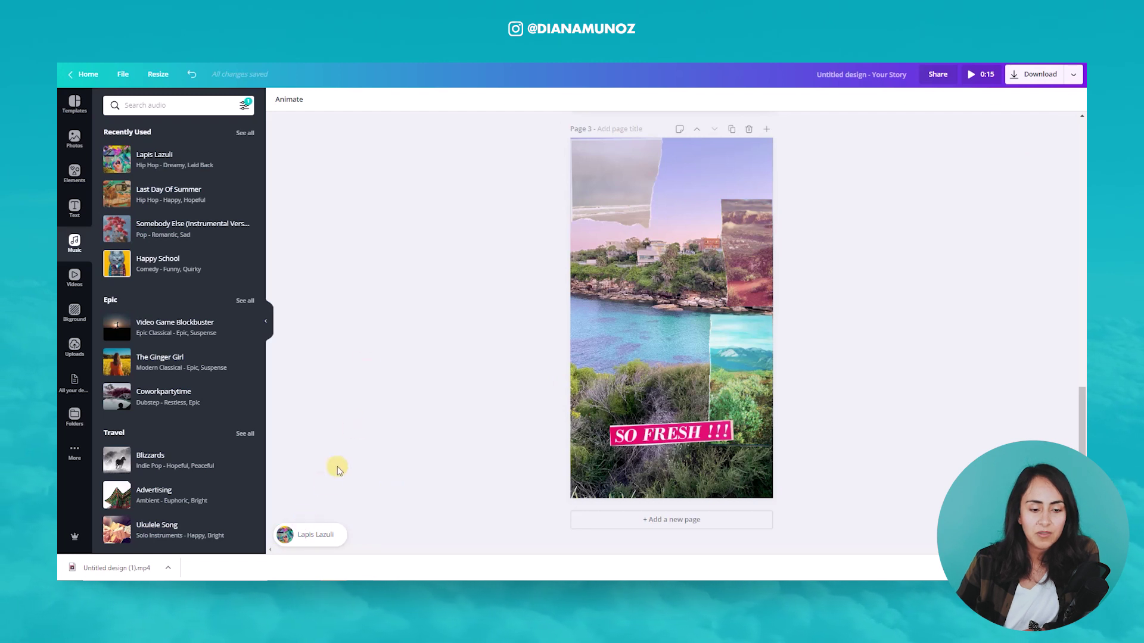
click(306, 534)
click(317, 103)
drag(368, 114, 455, 114)
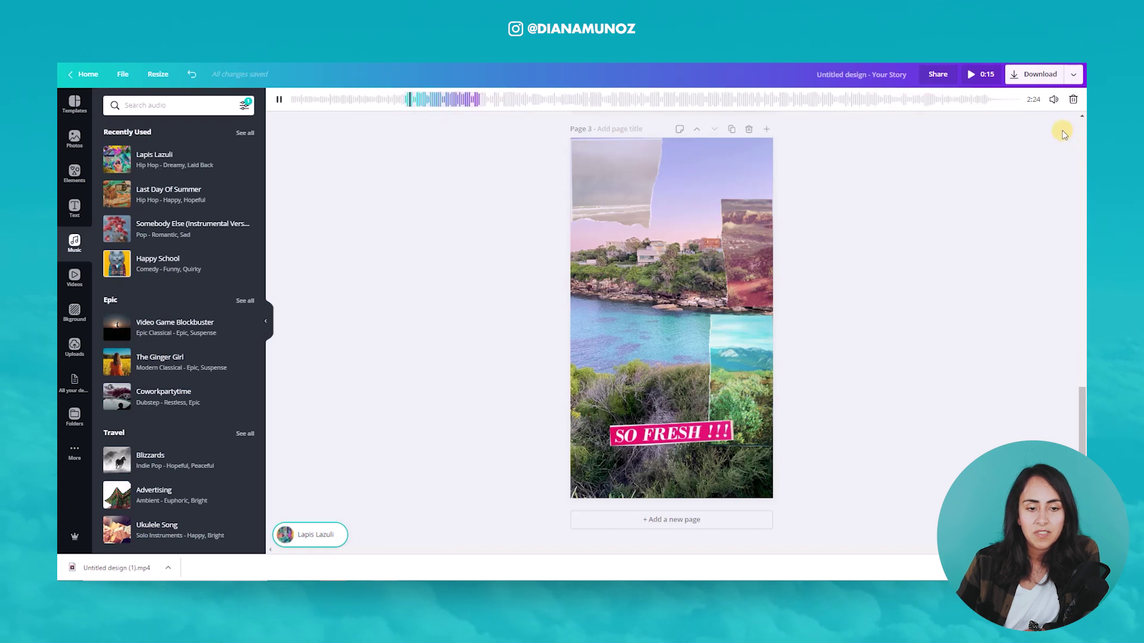
- Limit the download to page 3 and download it as a video
click(1020, 76)
click(1008, 179)
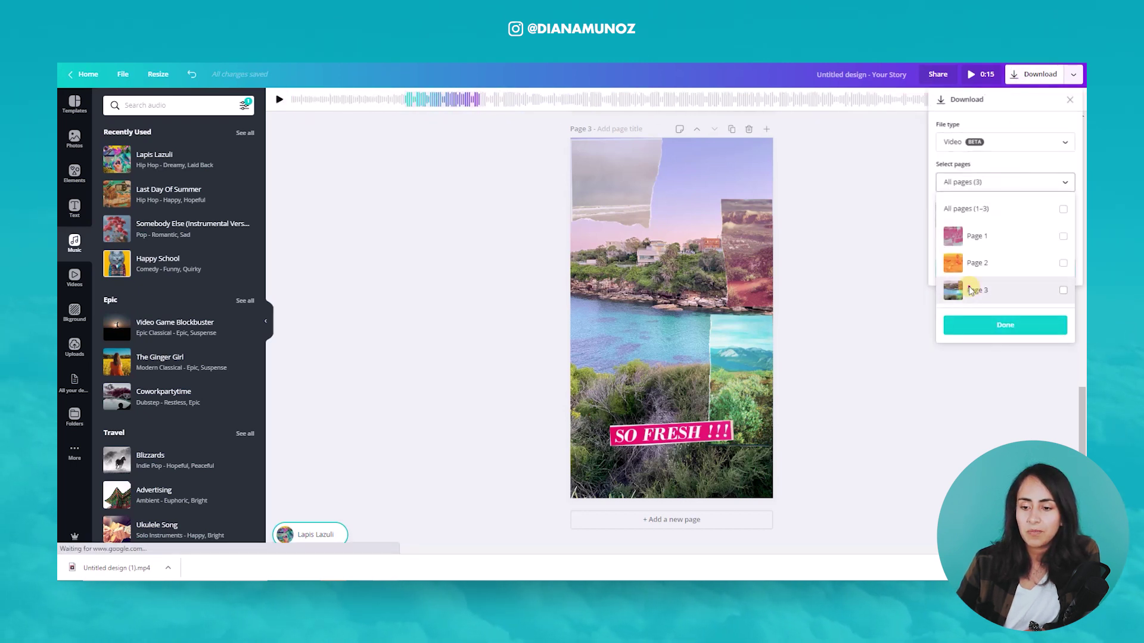
click(978, 289)
click(991, 326)
click(1005, 265)
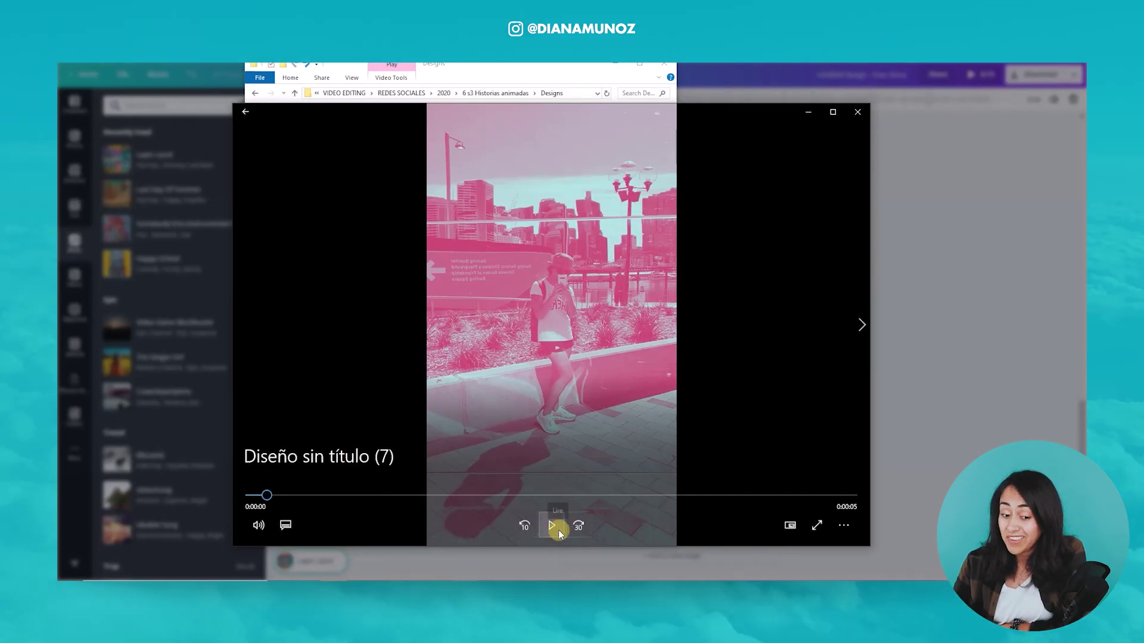
- Play the exported page 1 video in the media player, replay it from the start, and view the page 2 and page 3 videos
click(558, 531)
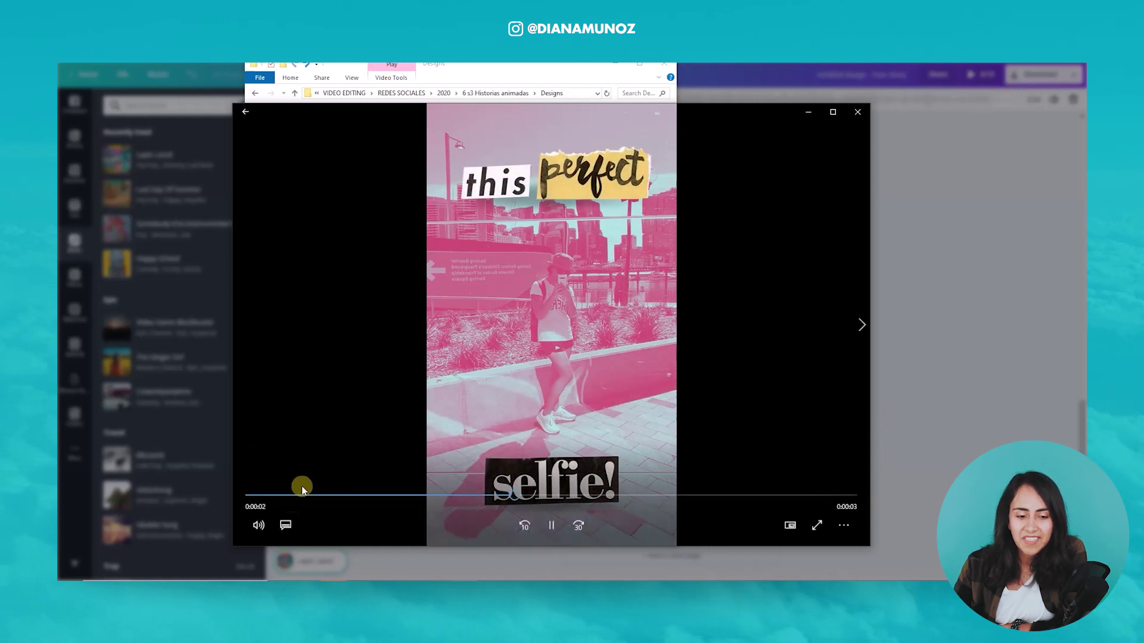
click(274, 495)
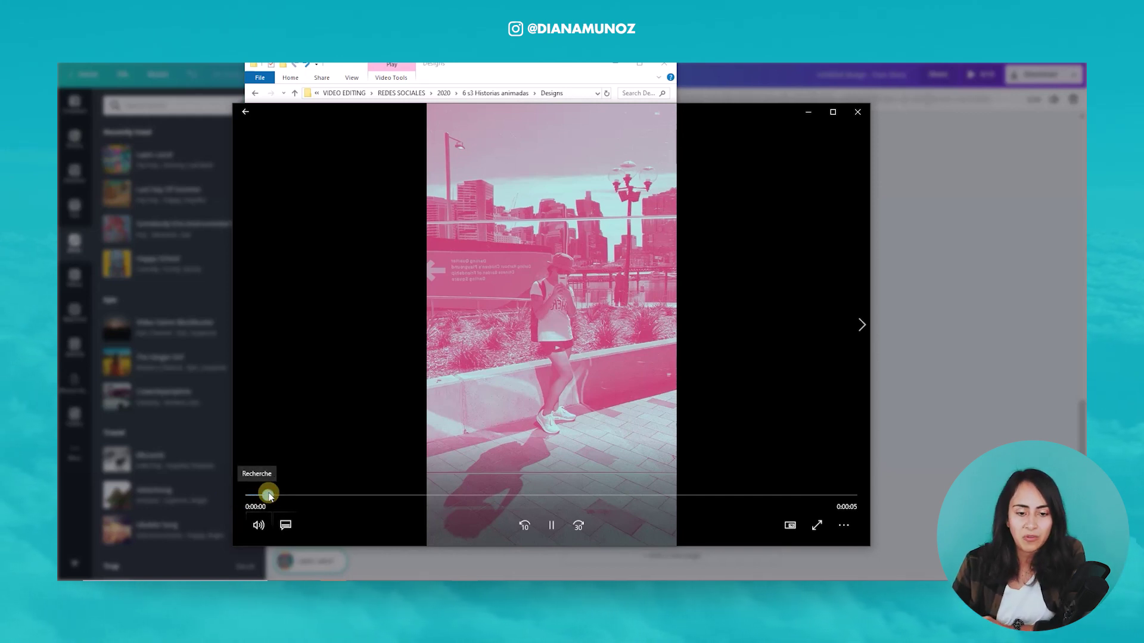
click(867, 336)
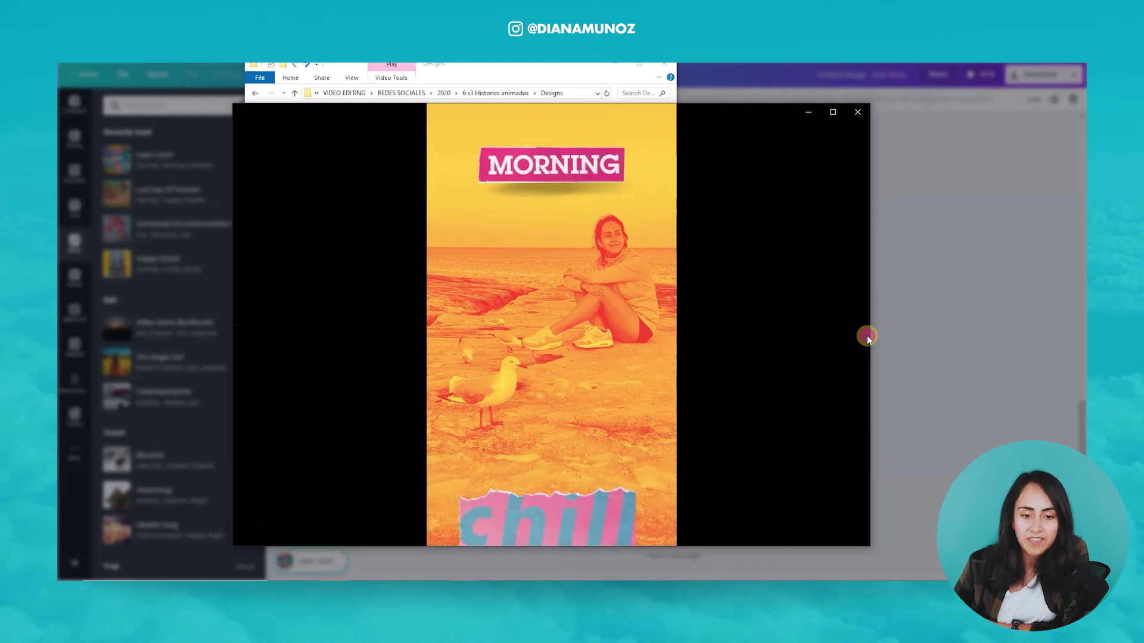
click(866, 336)
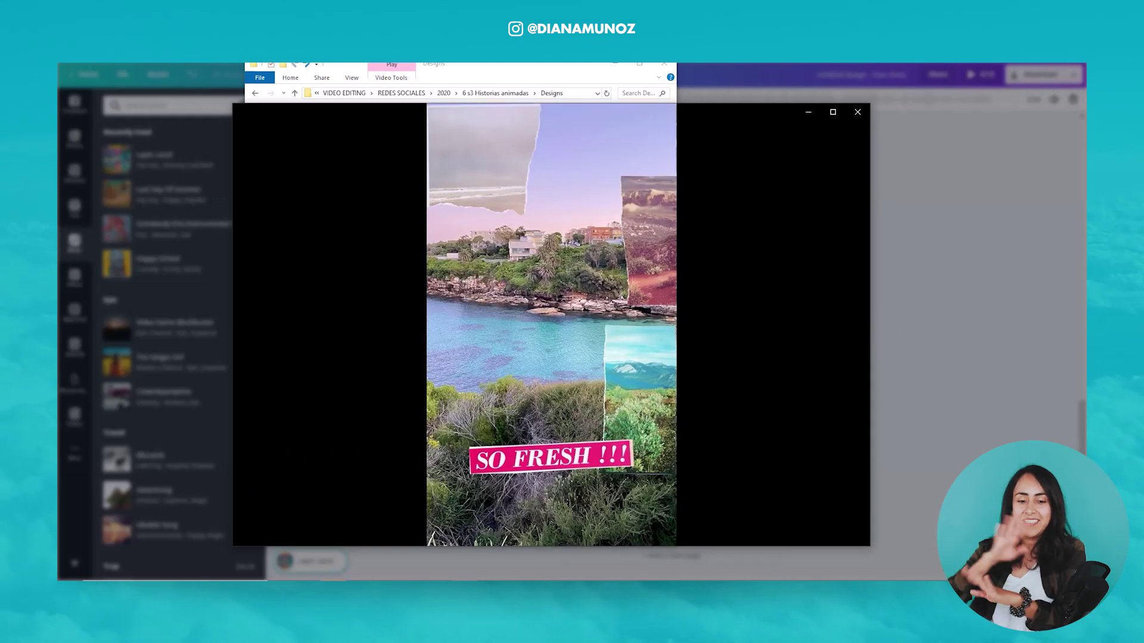